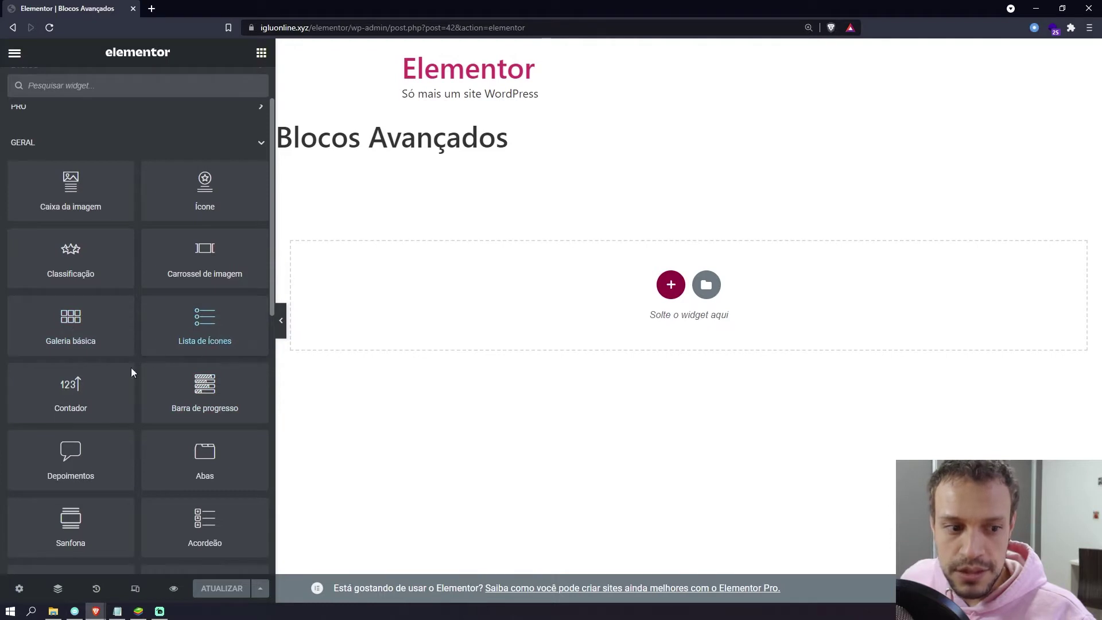
Add a new single-column section to the Blocos Avançados page.
scroll(173, 378, "down", 3)
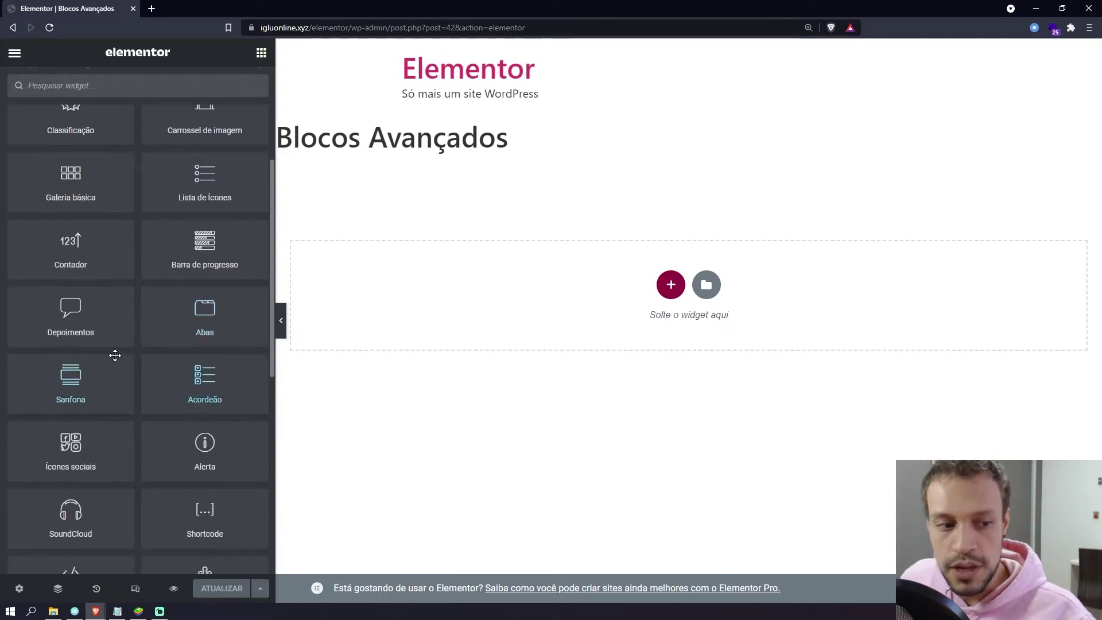
left_click_drag(70, 323, 255, 330)
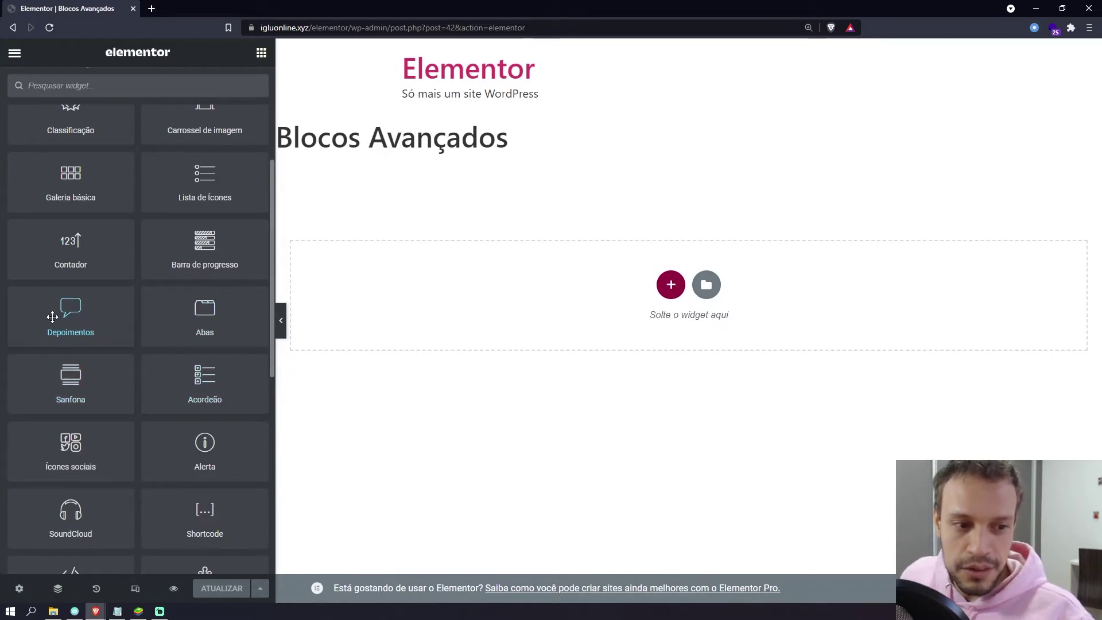
left_click(671, 284)
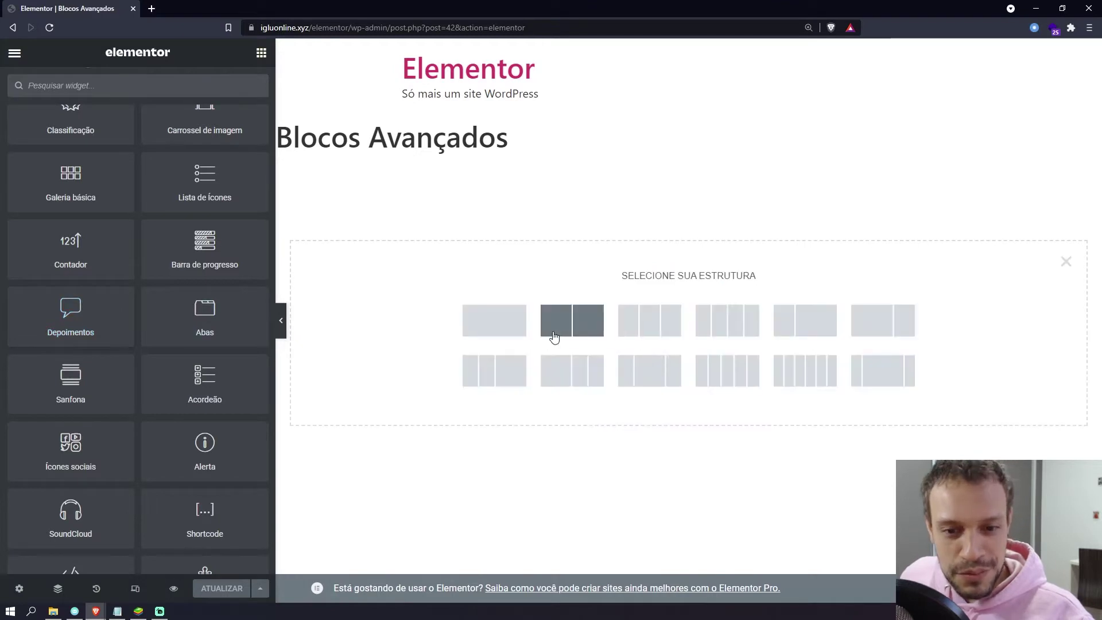
left_click(494, 321)
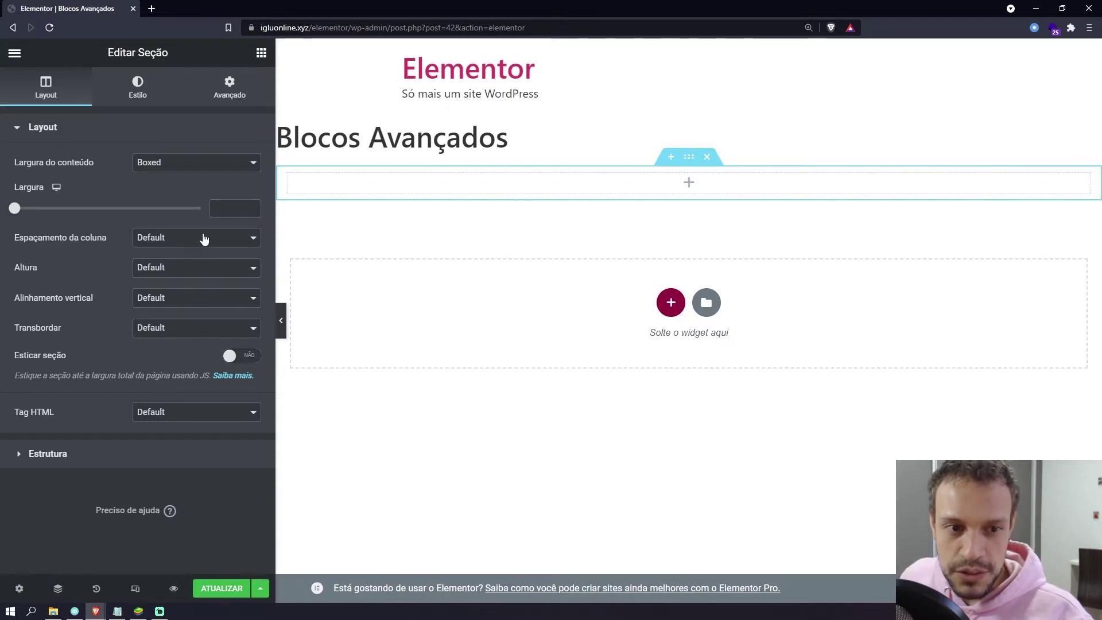
Inspect the content width options of the new section at default page zoom.
left_click(807, 28)
left_click(832, 49)
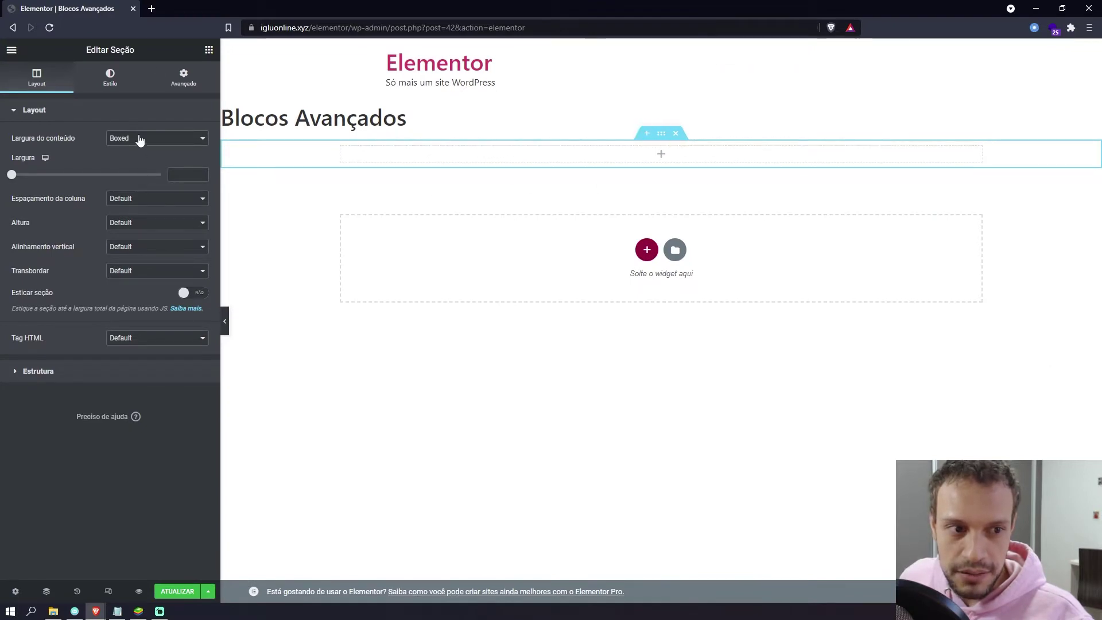
left_click(179, 140)
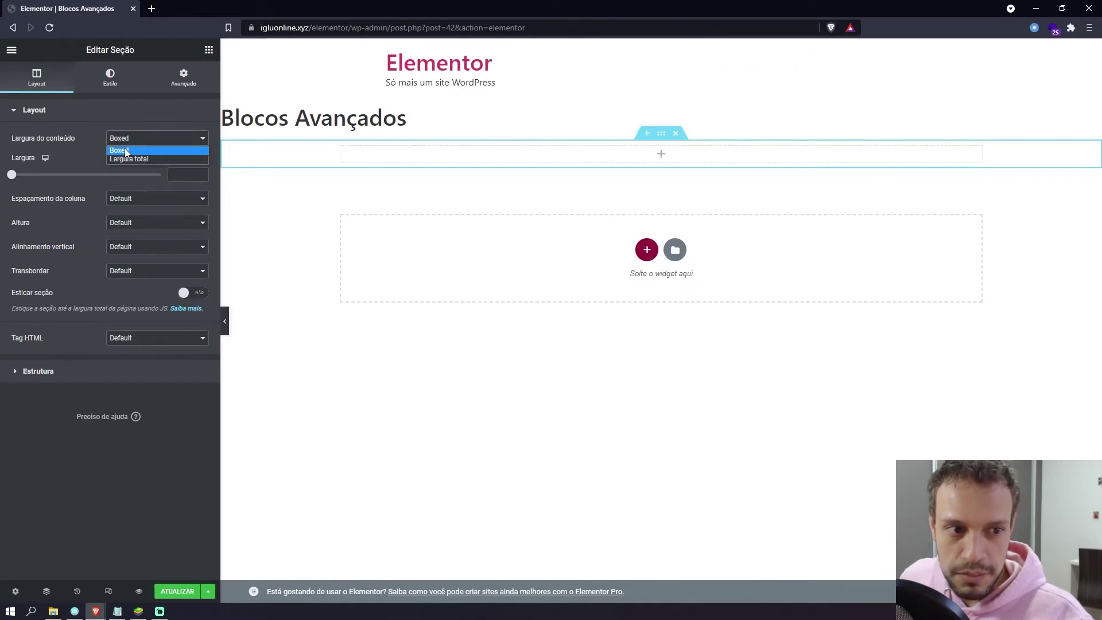
left_click(423, 236)
key("ctrl+plus")
key("ctrl+plus")
key("ctrl+plus")
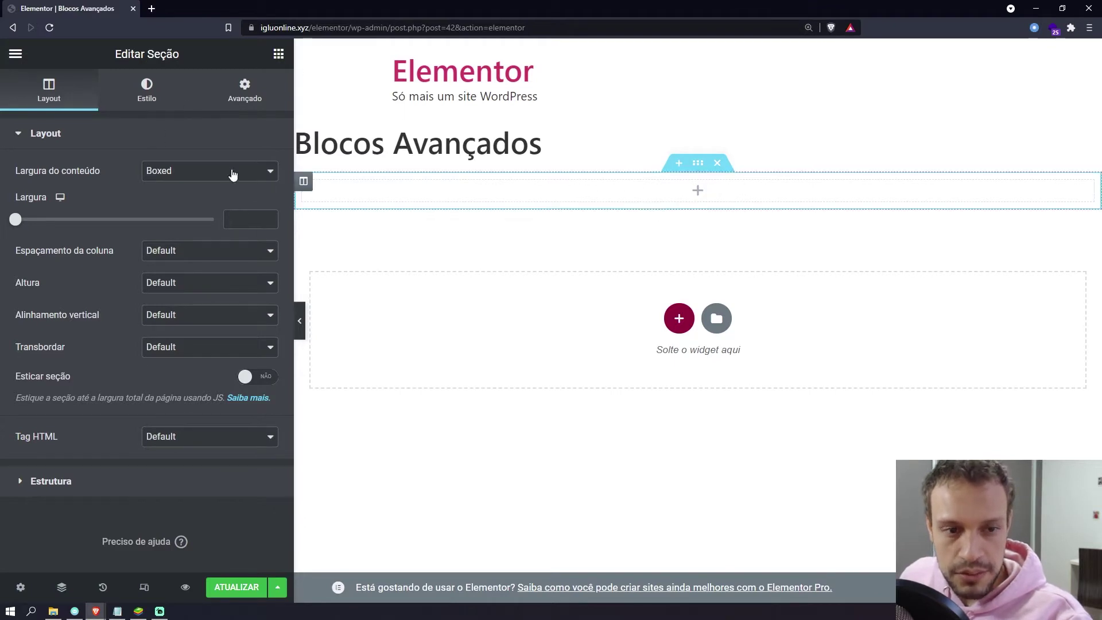
Place a Depoimentos widget in the empty single-column section.
left_click(278, 53)
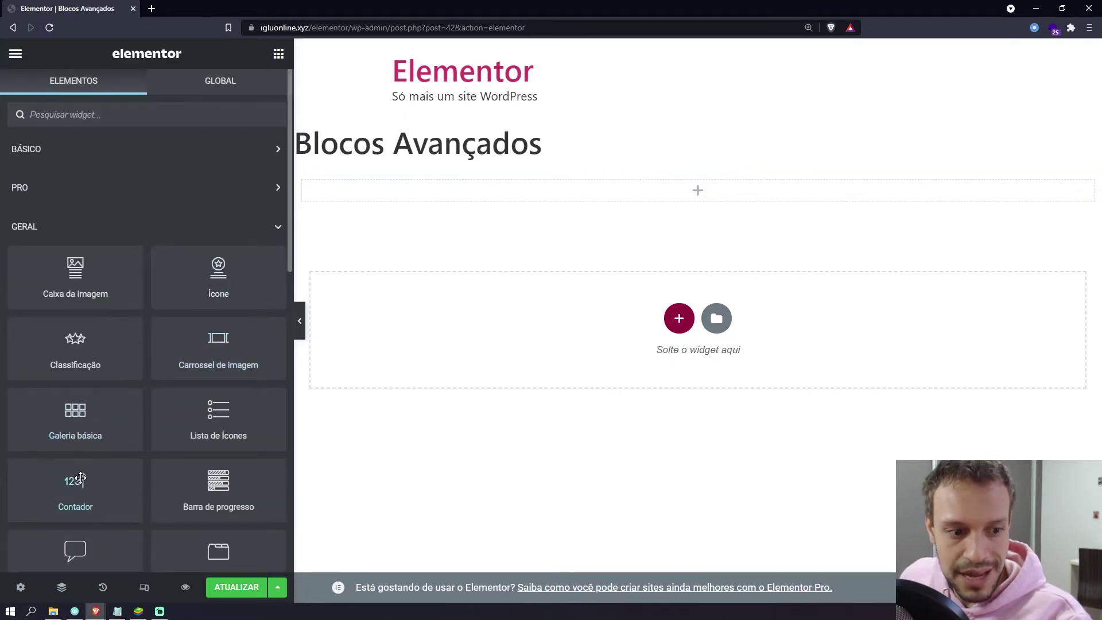
scroll(123, 390, "down", 2)
left_click_drag(75, 480, 567, 197)
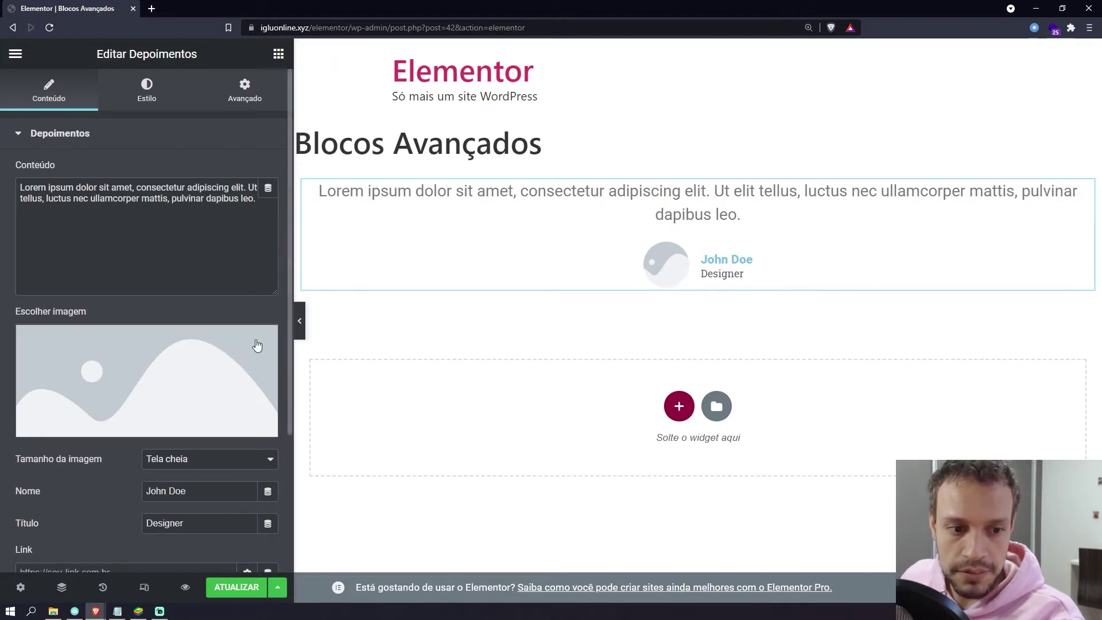
Replace the testimonial's placeholder content with "Esse serviço foi muito bom".
mouse_move(253, 335)
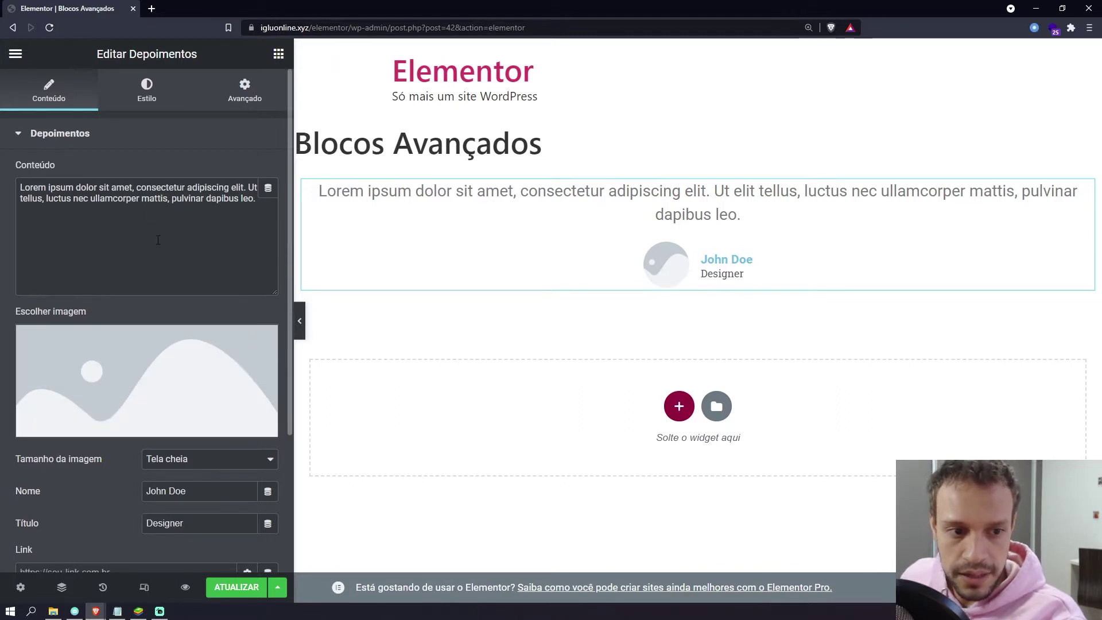
triple_click(68, 197)
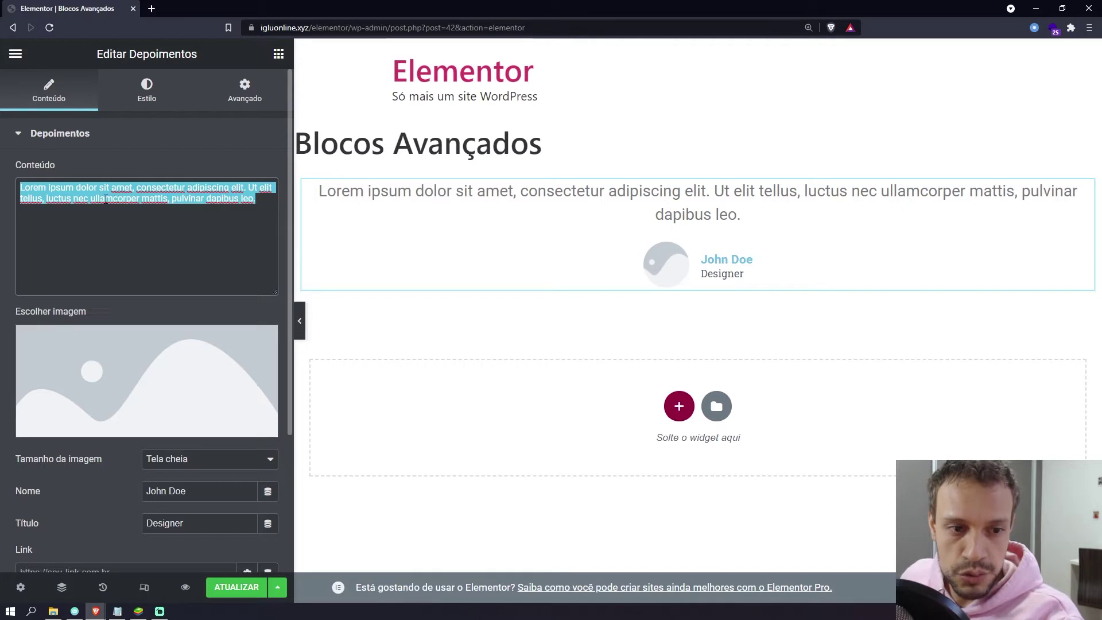
left_click(72, 138)
left_click(72, 138)
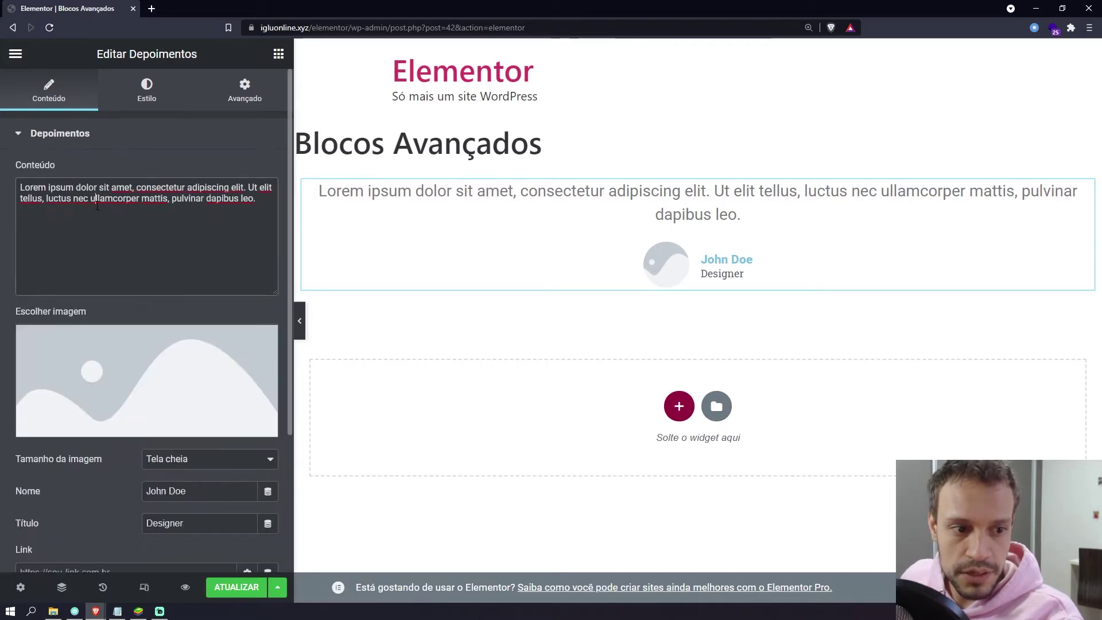
triple_click(113, 198)
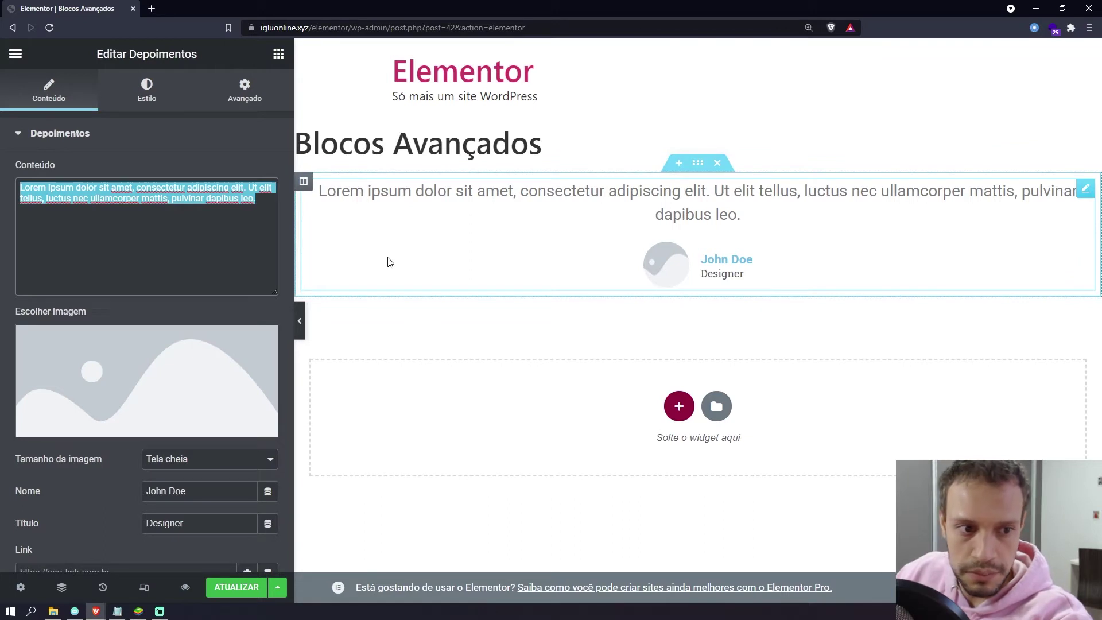
type("Ess")
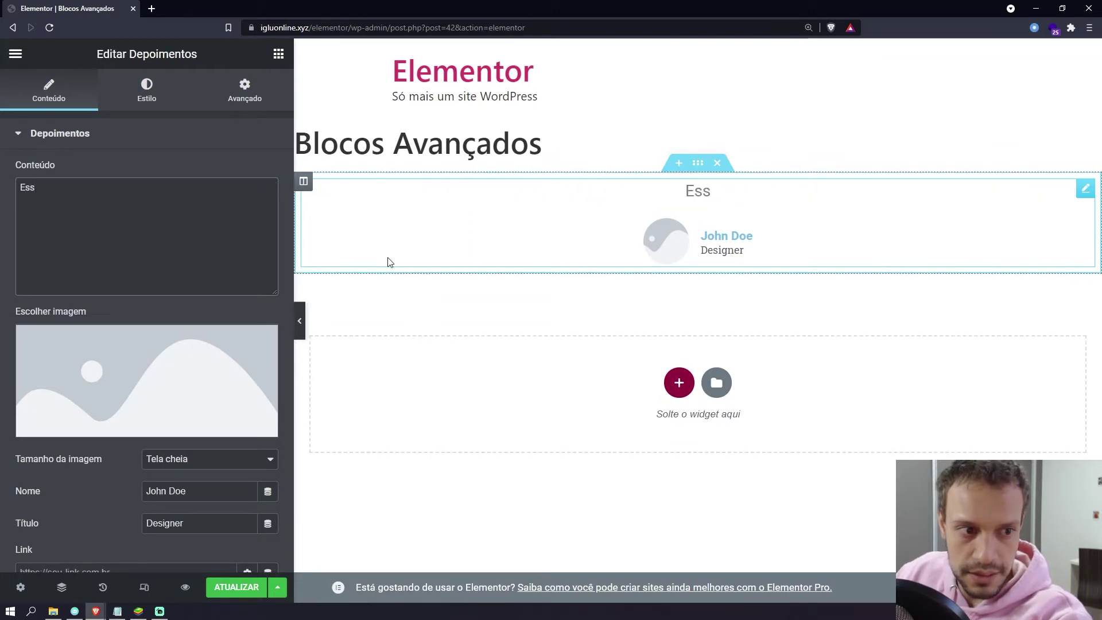
type("e serviço foi ")
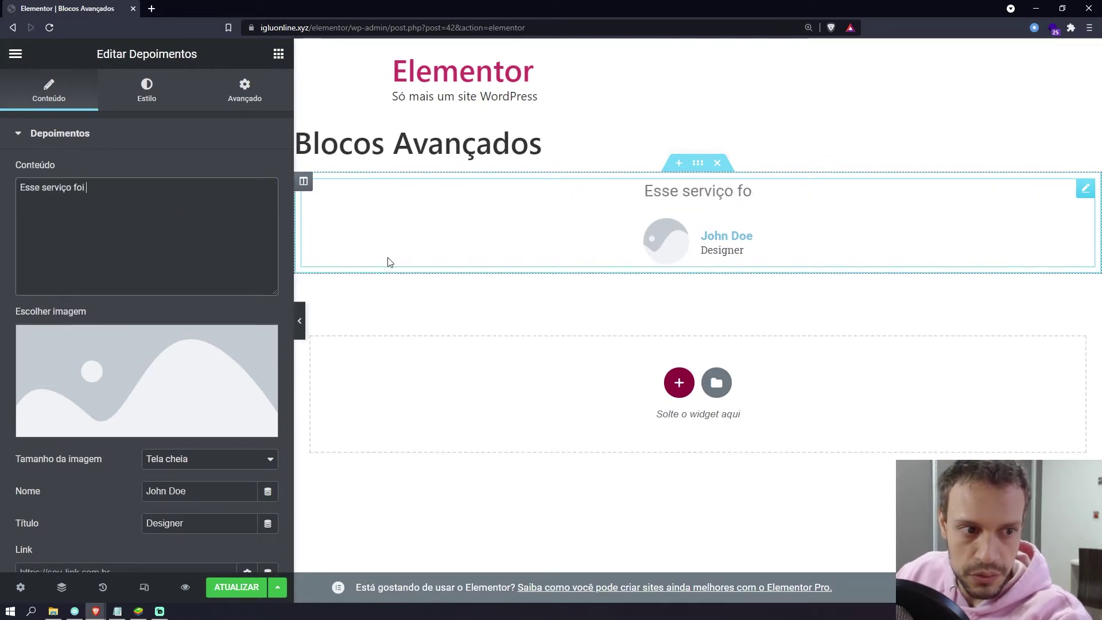
type("muito bom")
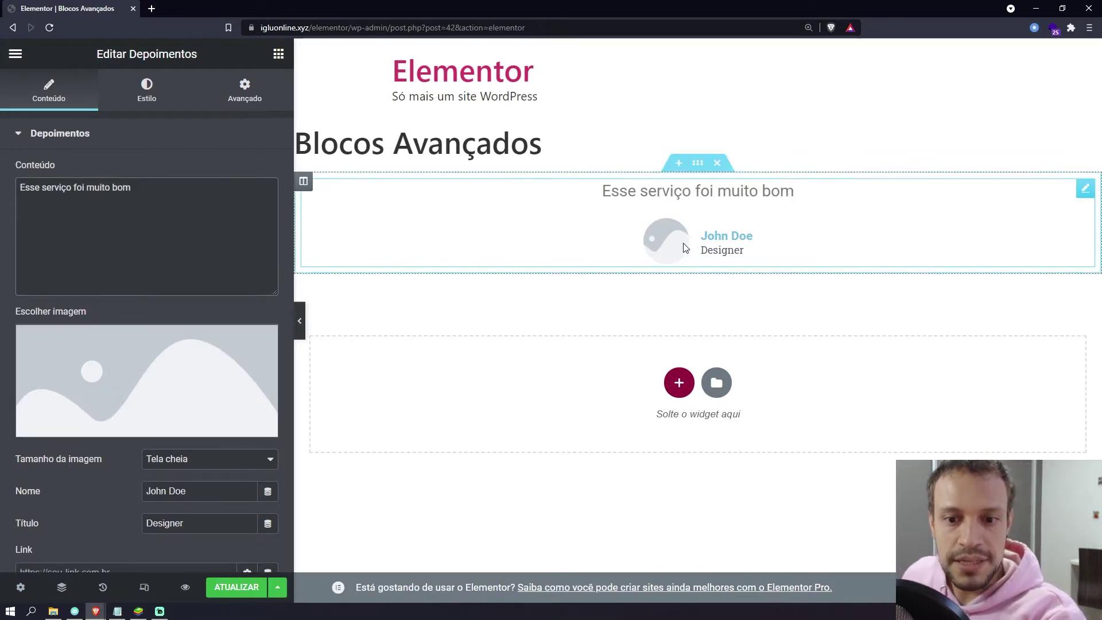
Set the testimonial's image to the Elementor logo from the media library.
left_click(166, 356)
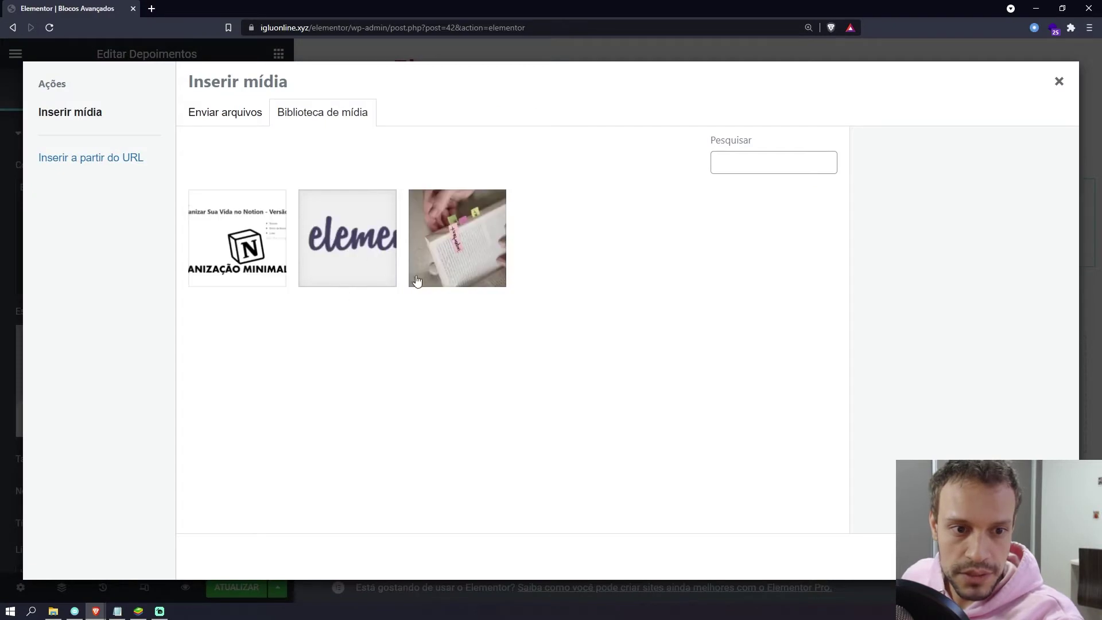
left_click(383, 234)
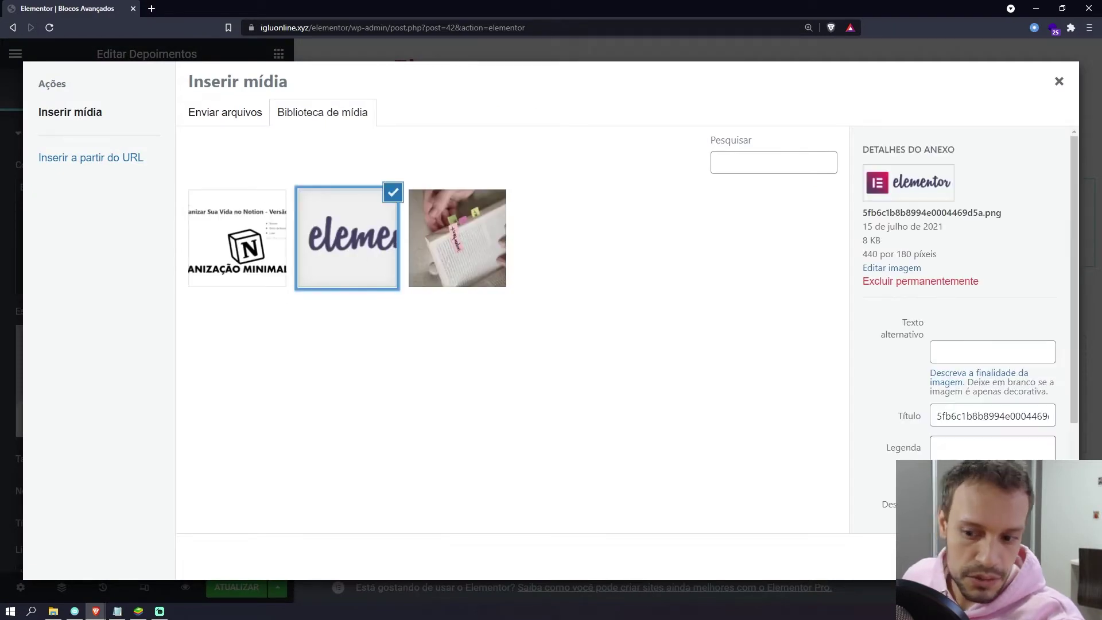
left_click(1027, 555)
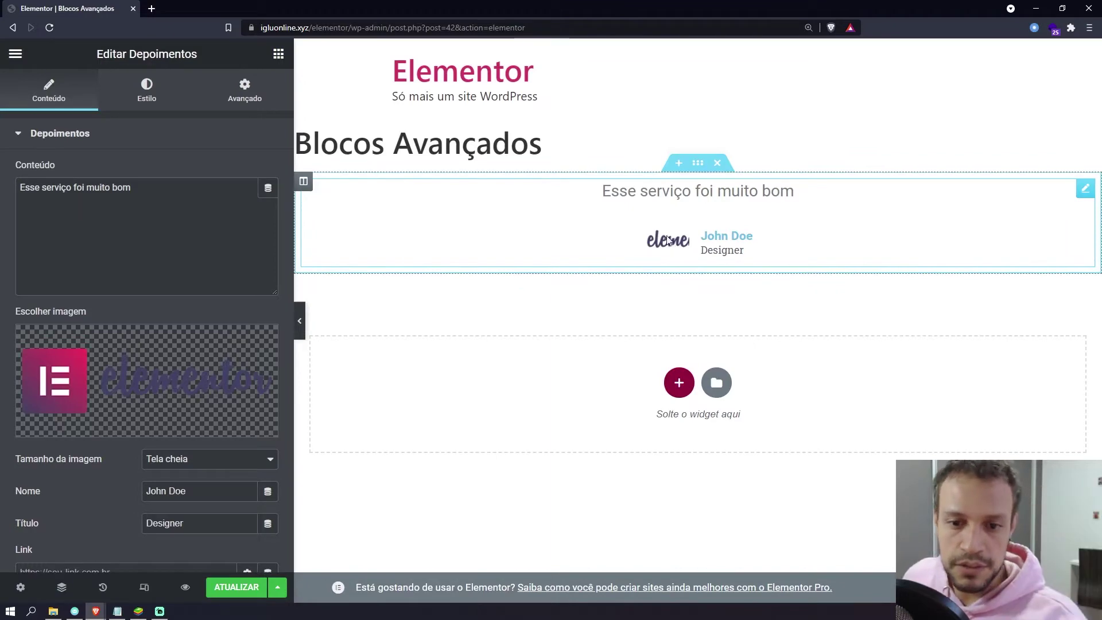
Change the testimonial's image to the media library photo of the book with sticky tabs.
left_click(273, 366)
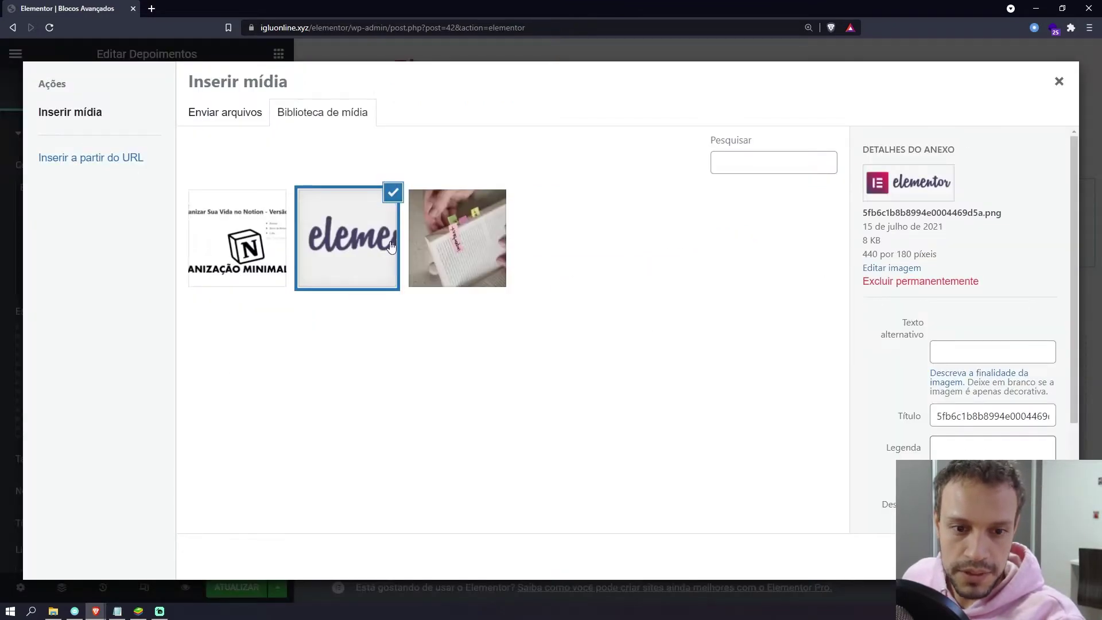
left_click(482, 238)
left_click(1027, 555)
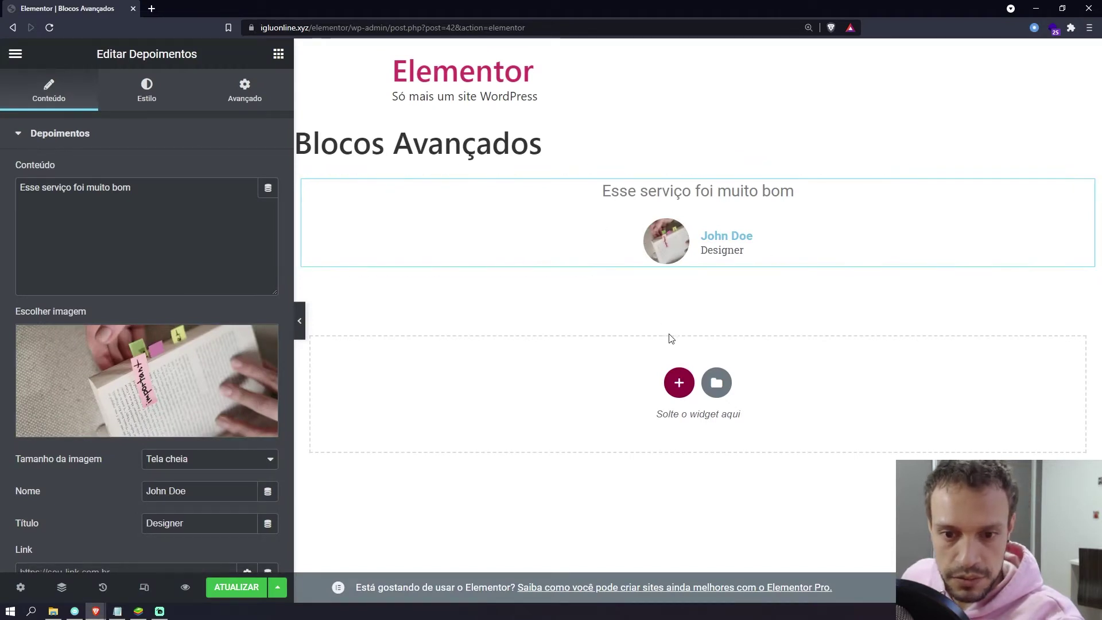
Set the testimonial's Nome to "dsfadfa" and its Título to "empresa X".
scroll(144, 361, "down", 2)
triple_click(172, 414)
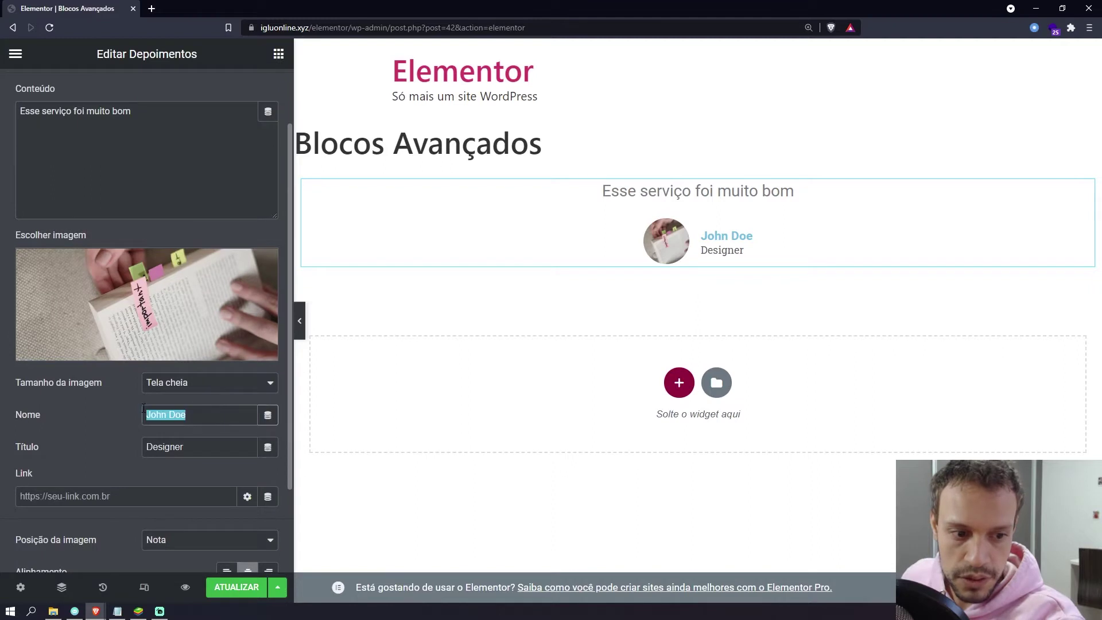
type("dsfadfa")
key("Tab")
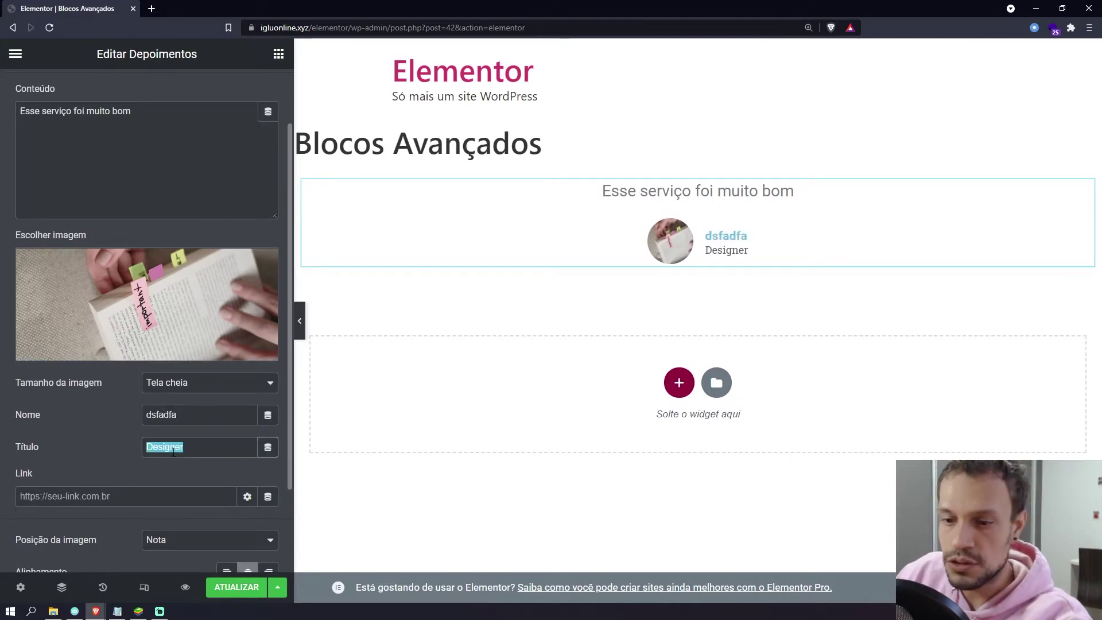
type("empresa X")
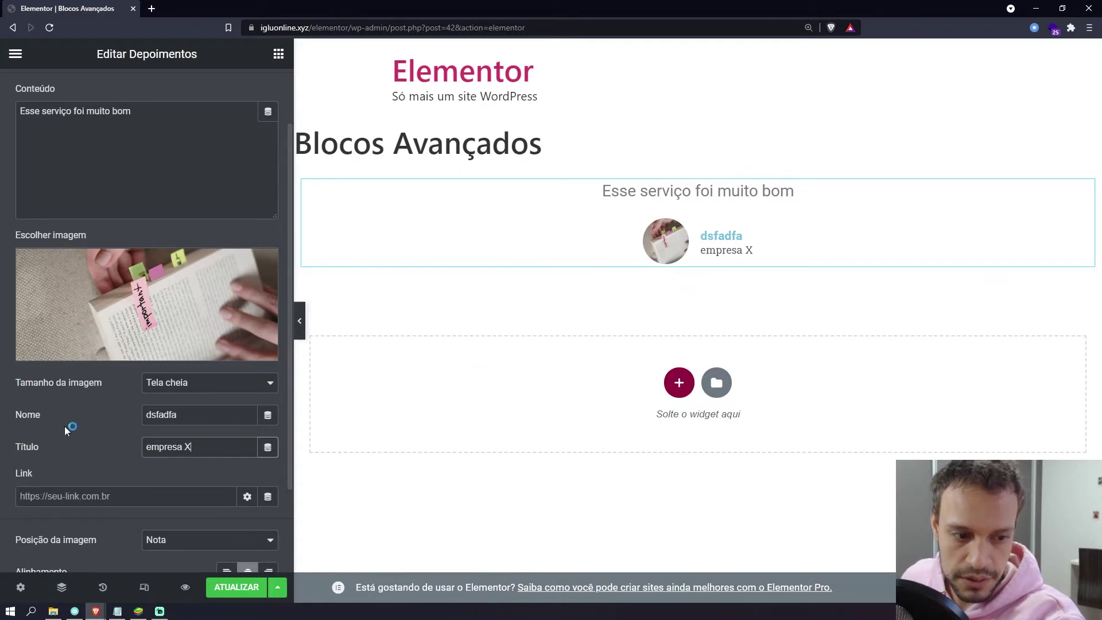
Try the Superior image position on the testimonial and set it back to Nota.
scroll(115, 474, "down", 2)
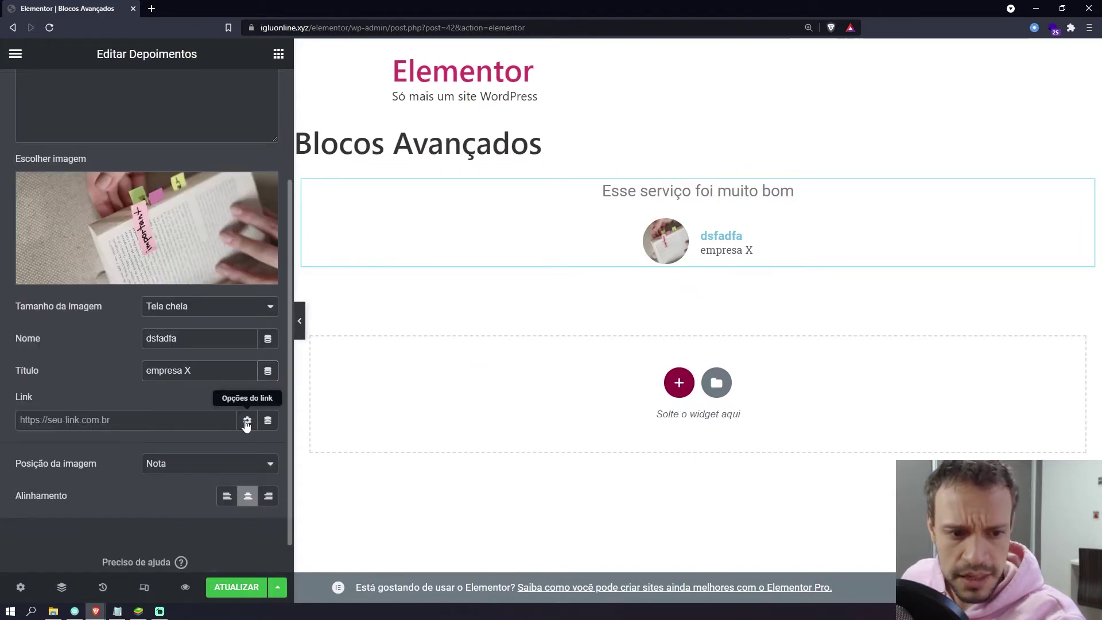
left_click(177, 422)
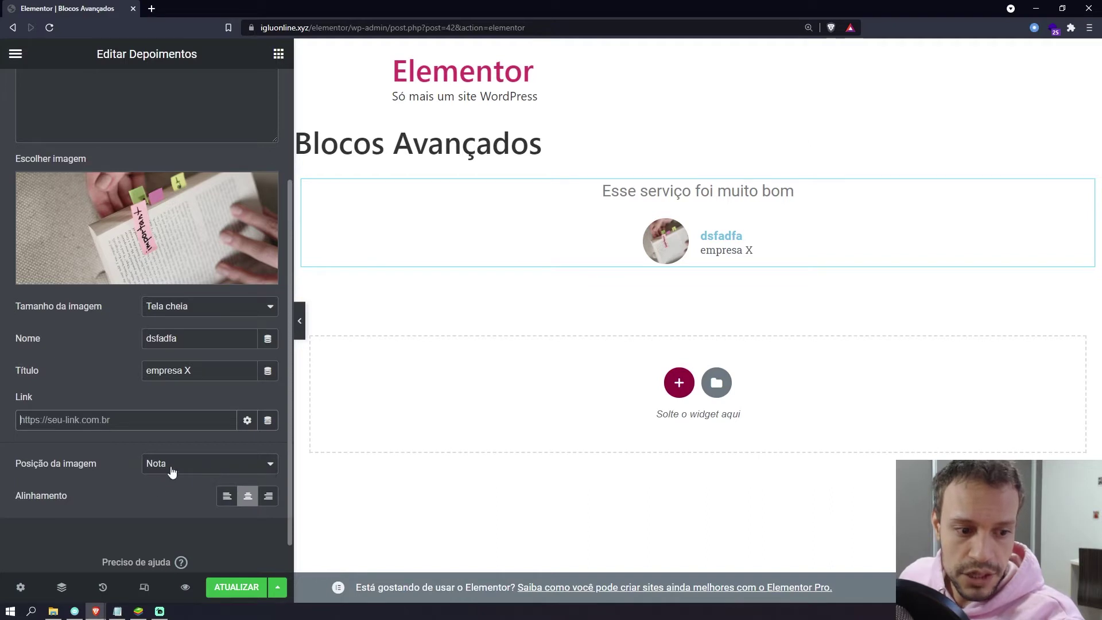
left_click(172, 465)
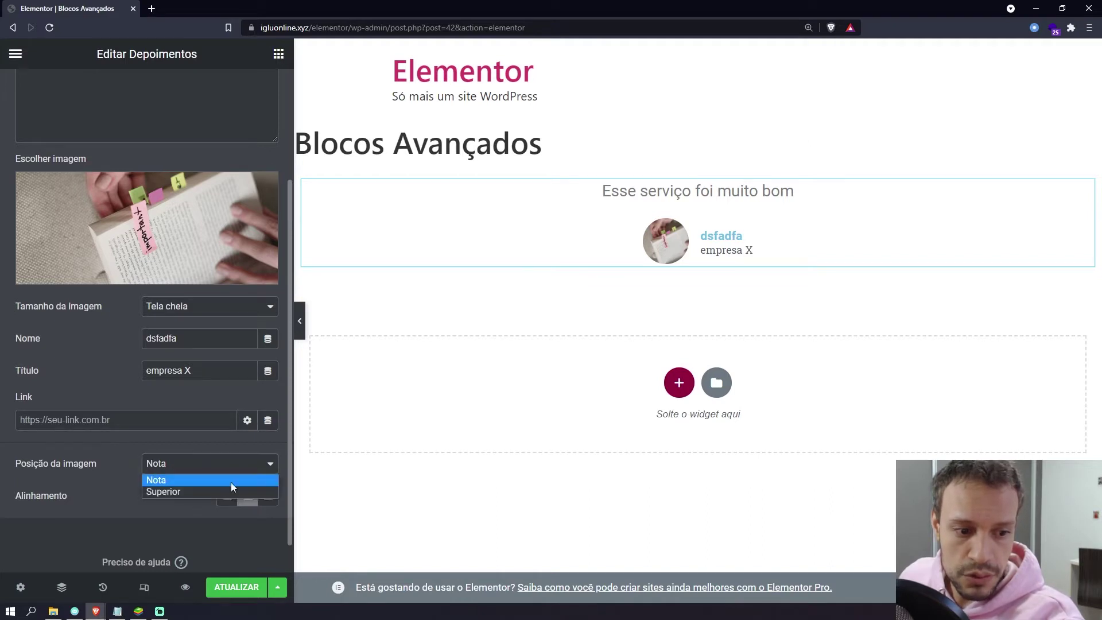
left_click(164, 491)
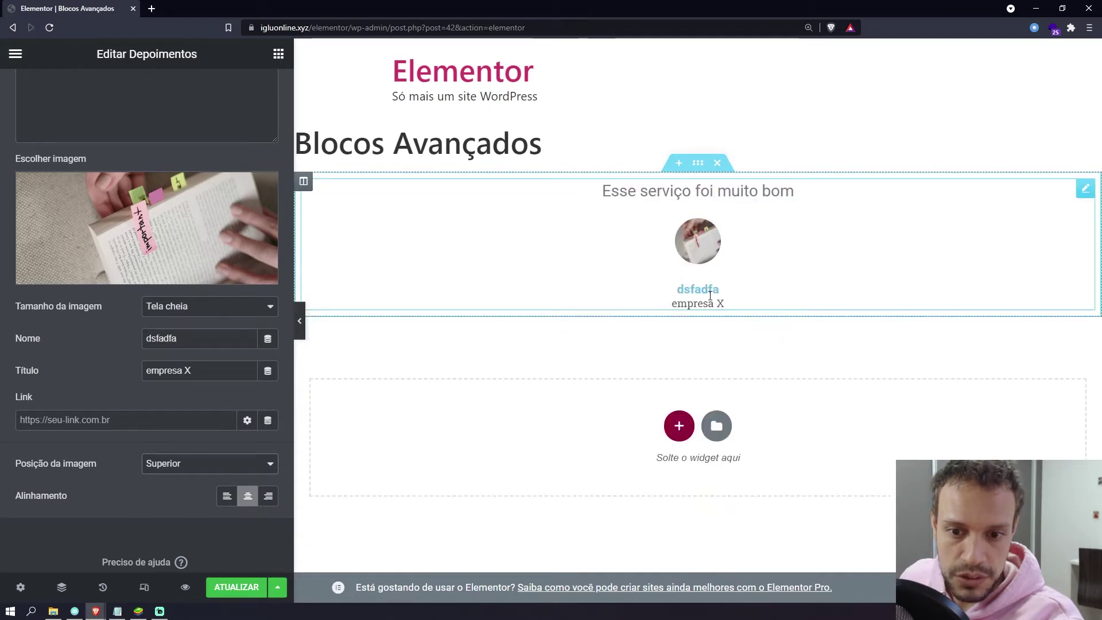
left_click(183, 466)
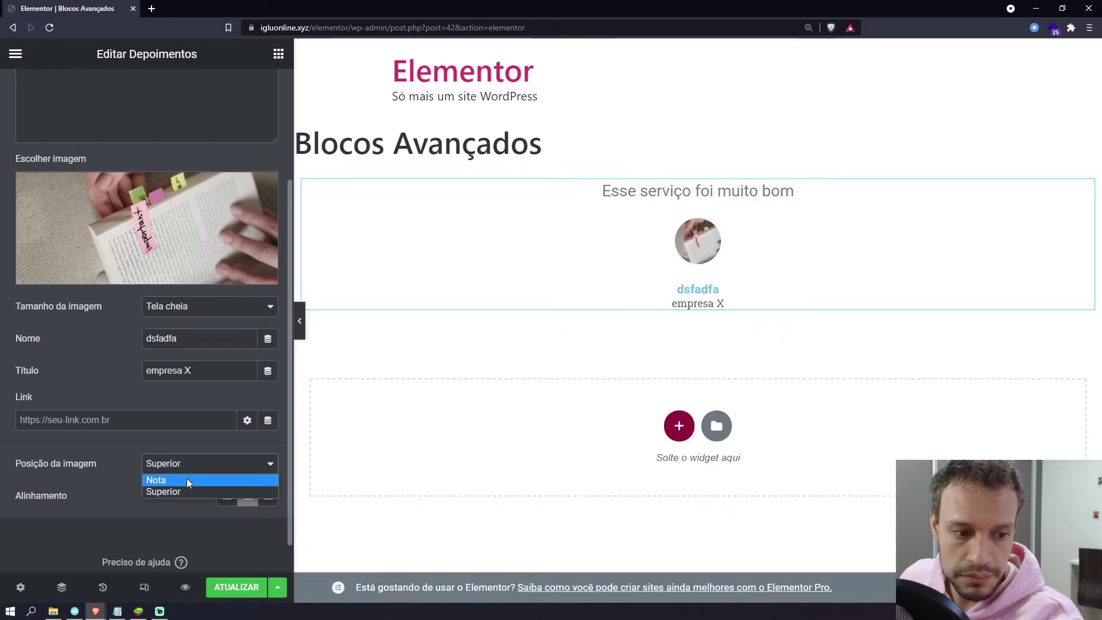
left_click(187, 479)
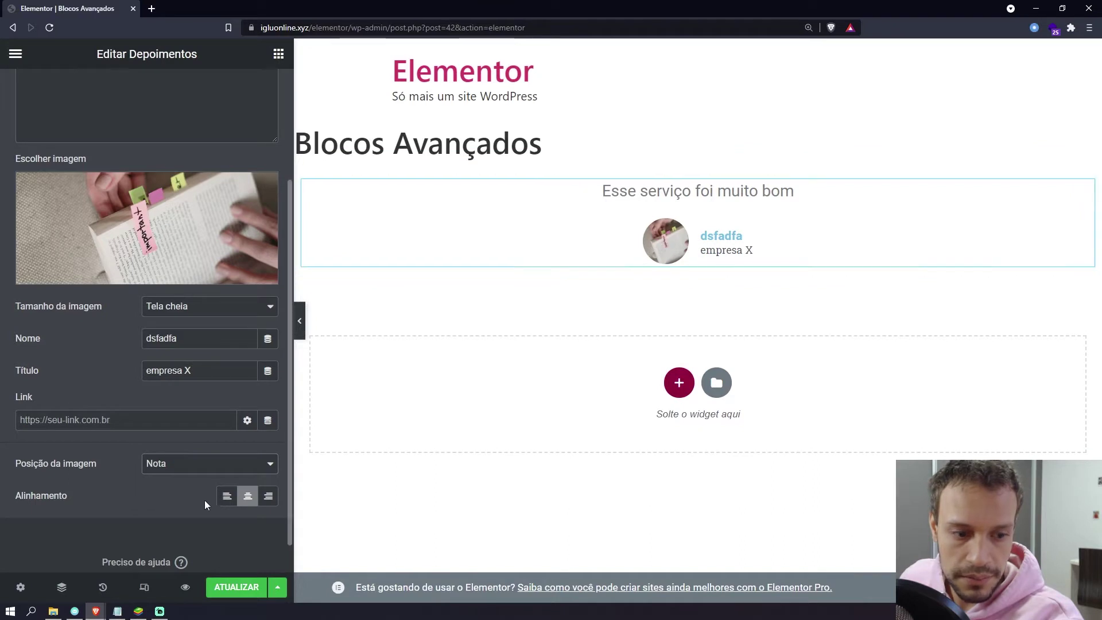
Try left and right alignment on the testimonial and return it to centered.
left_click(225, 498)
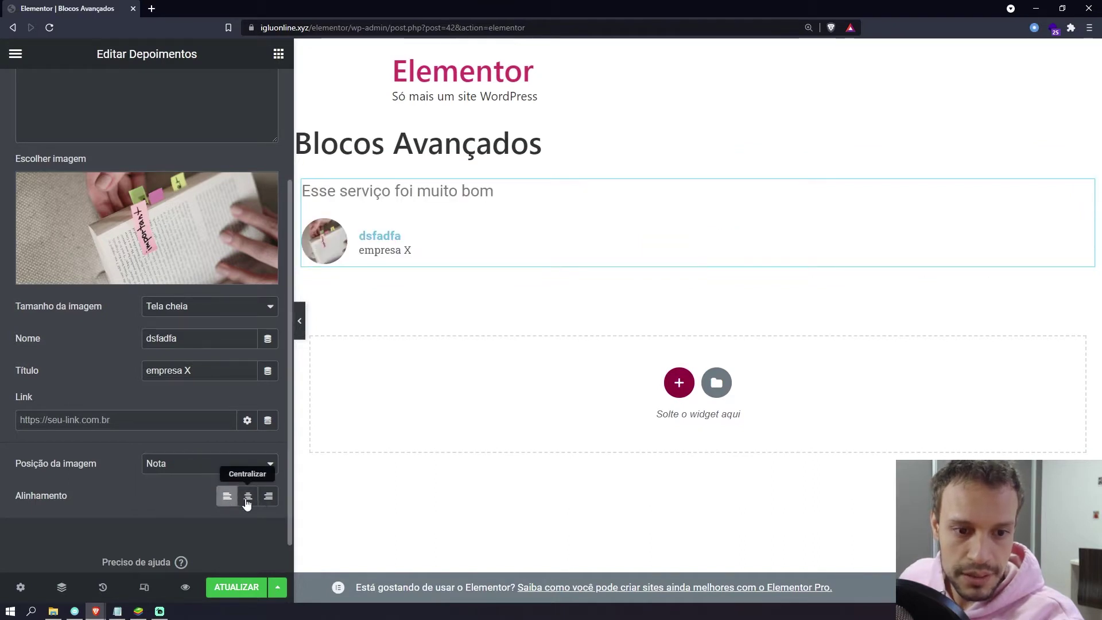
left_click(246, 499)
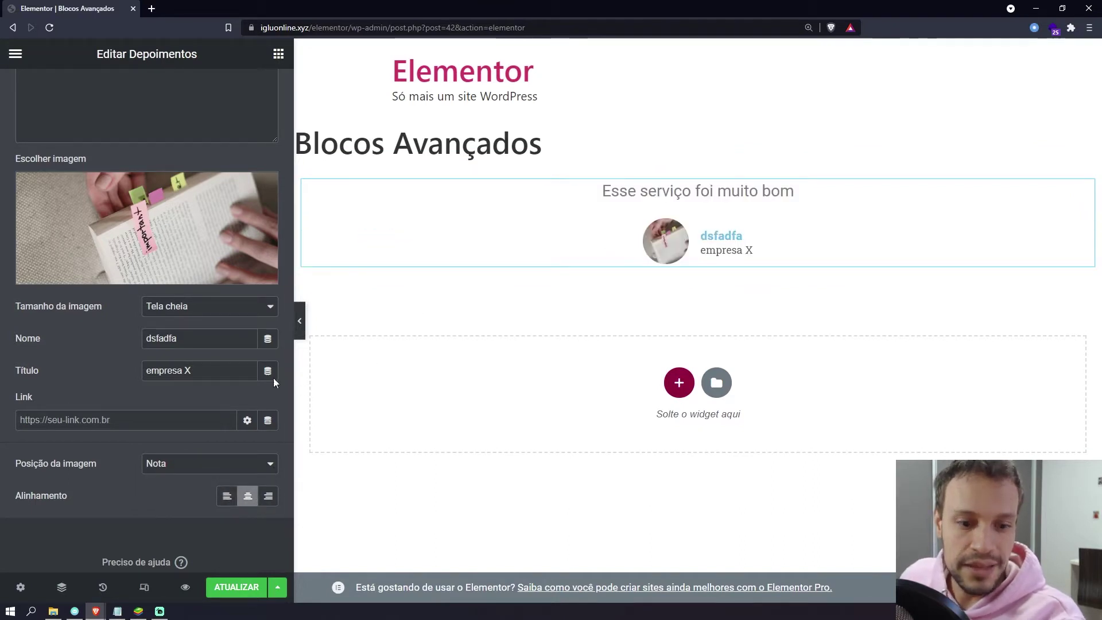
left_click(227, 496)
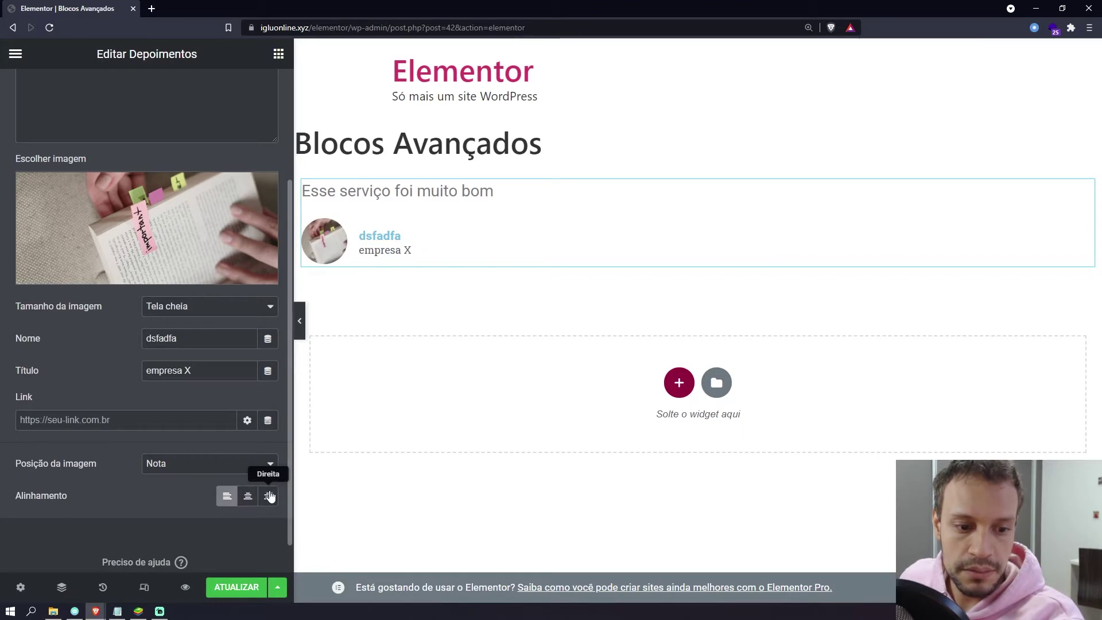
left_click(269, 496)
left_click(247, 496)
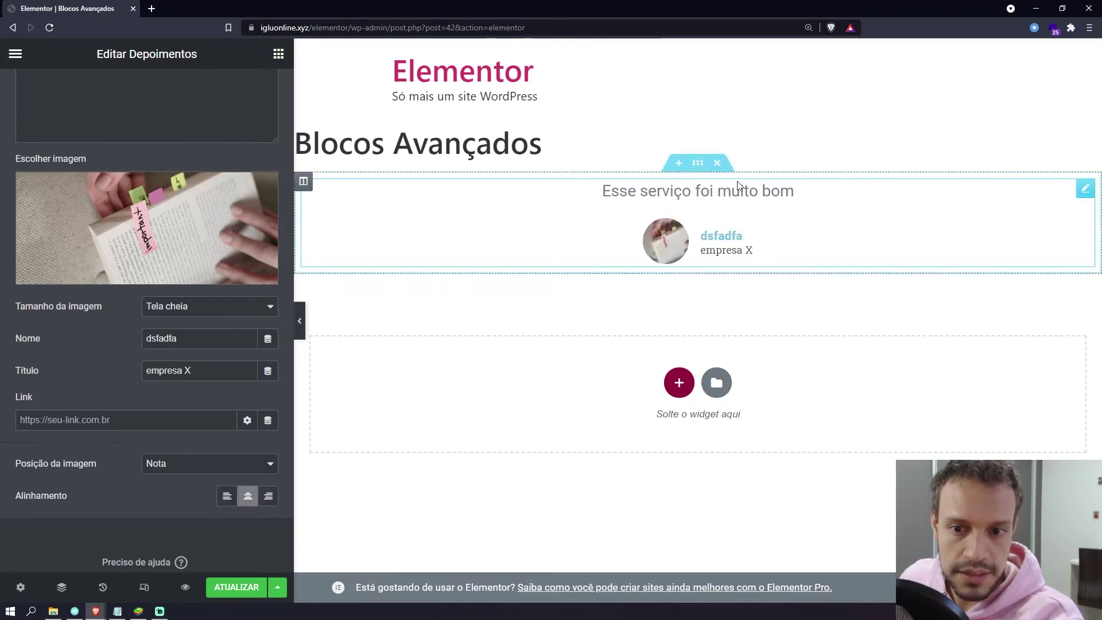
scroll(188, 246, "up", 3)
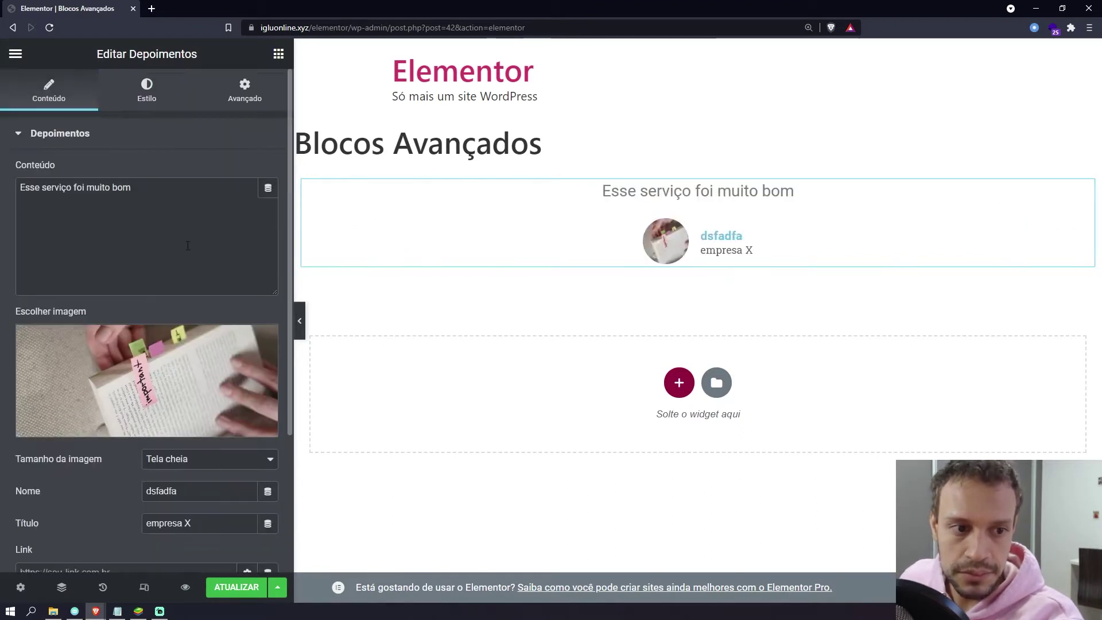
Set the testimonial content's typography to the Itálico style with a size of 16 px.
left_click(147, 91)
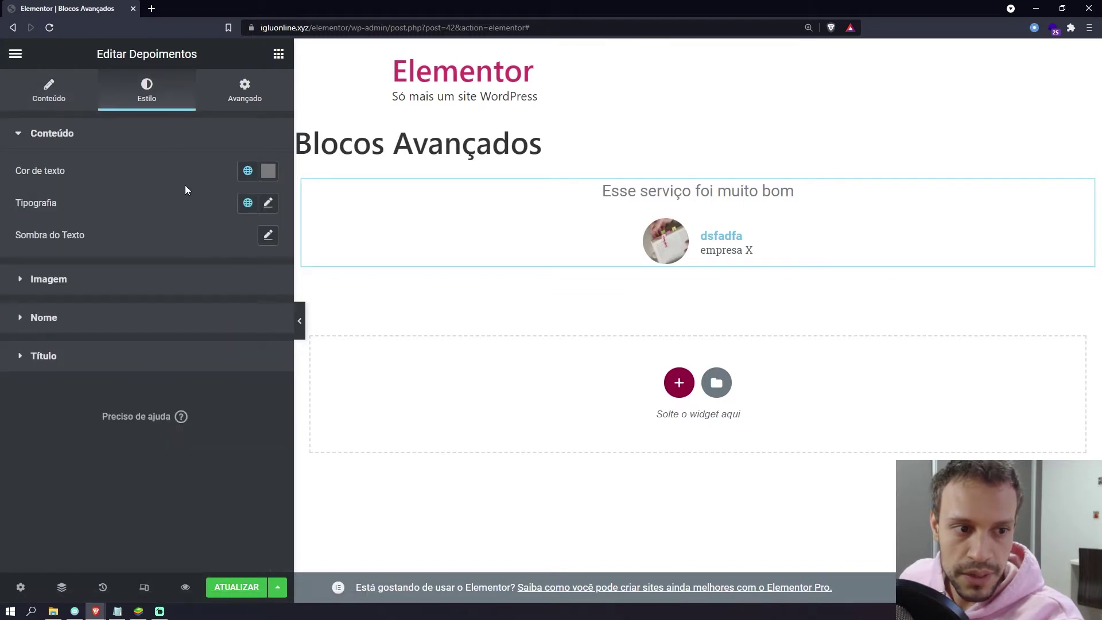
left_click(268, 203)
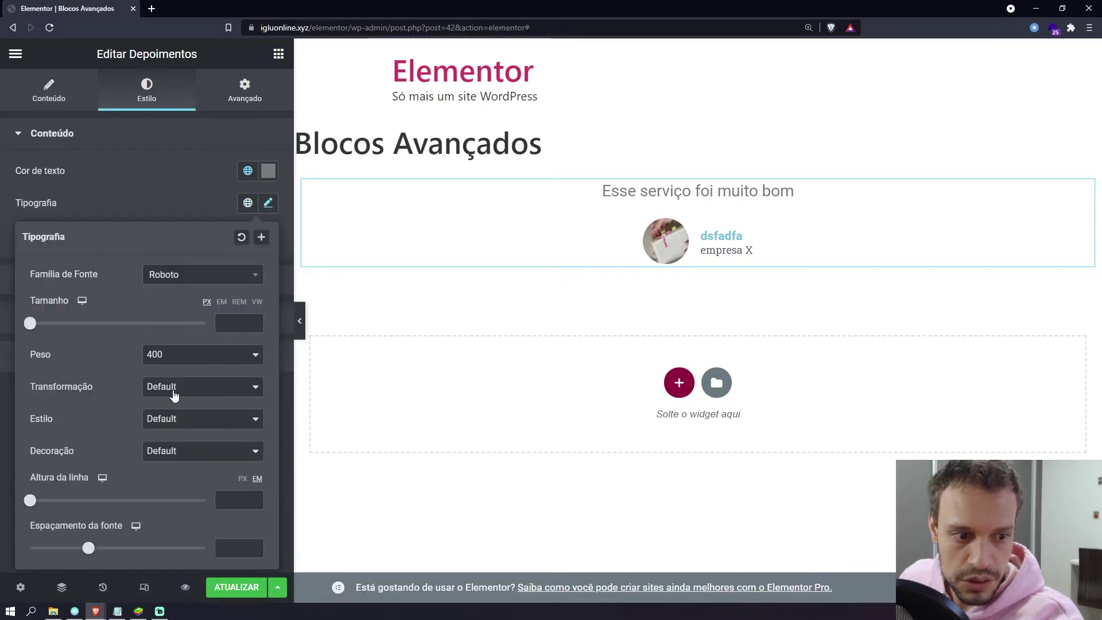
left_click(175, 418)
left_click(177, 458)
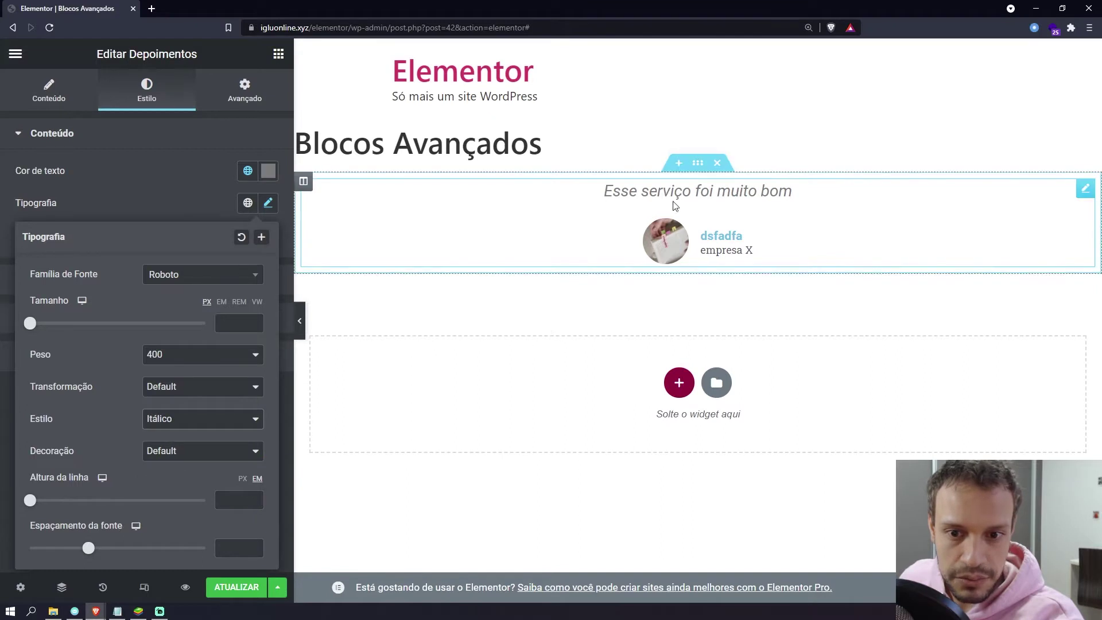
left_click(219, 327)
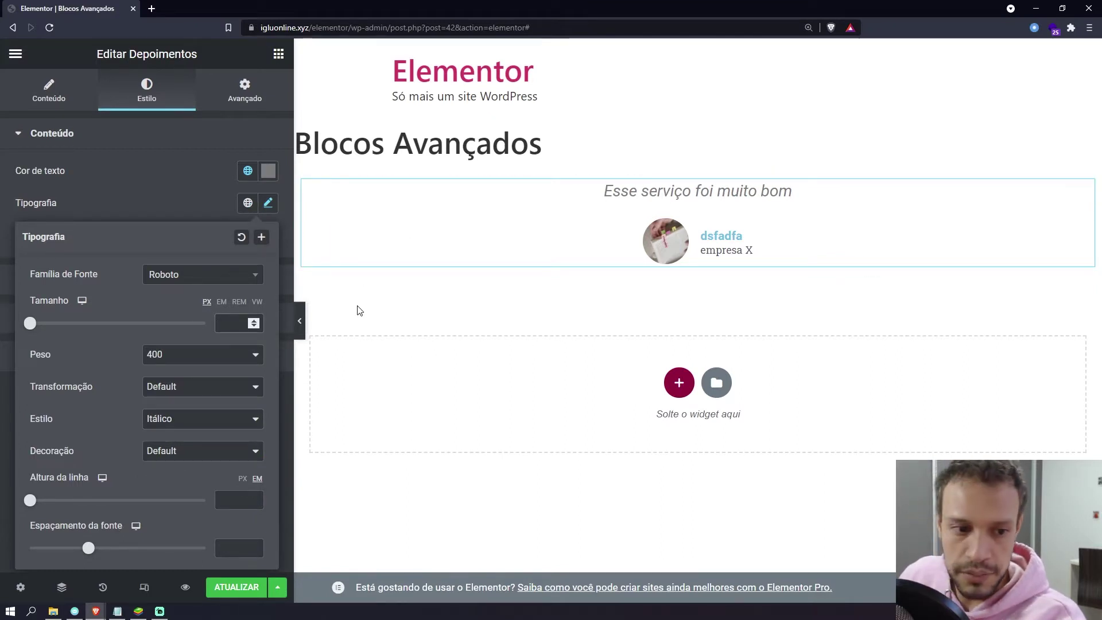
type("16")
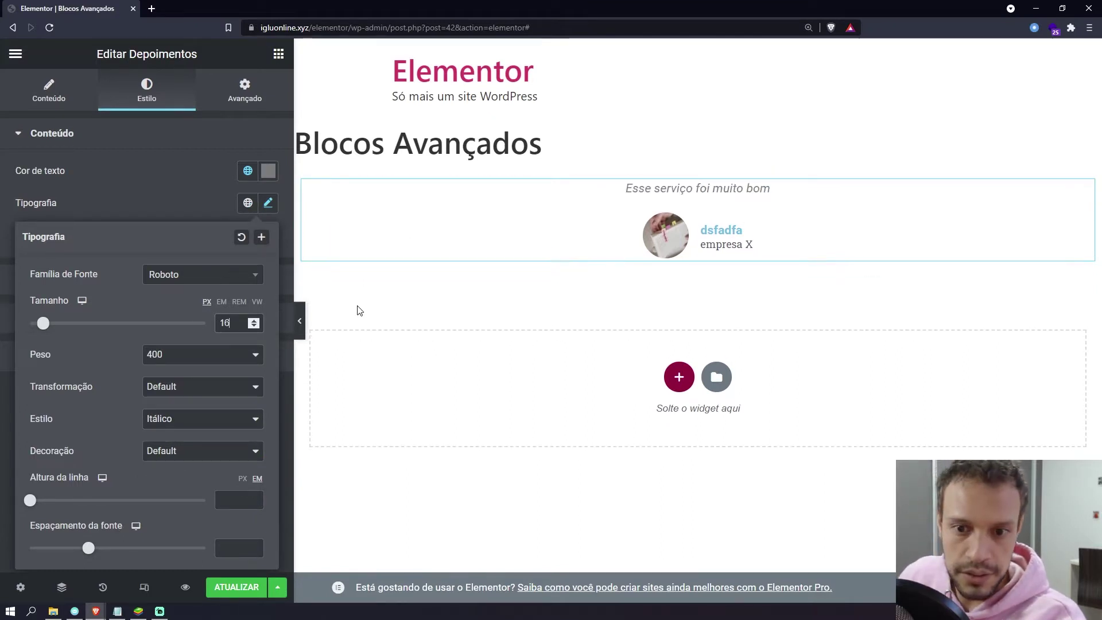
Change the testimonial content's text color to black.
left_click(246, 171)
left_click(268, 171)
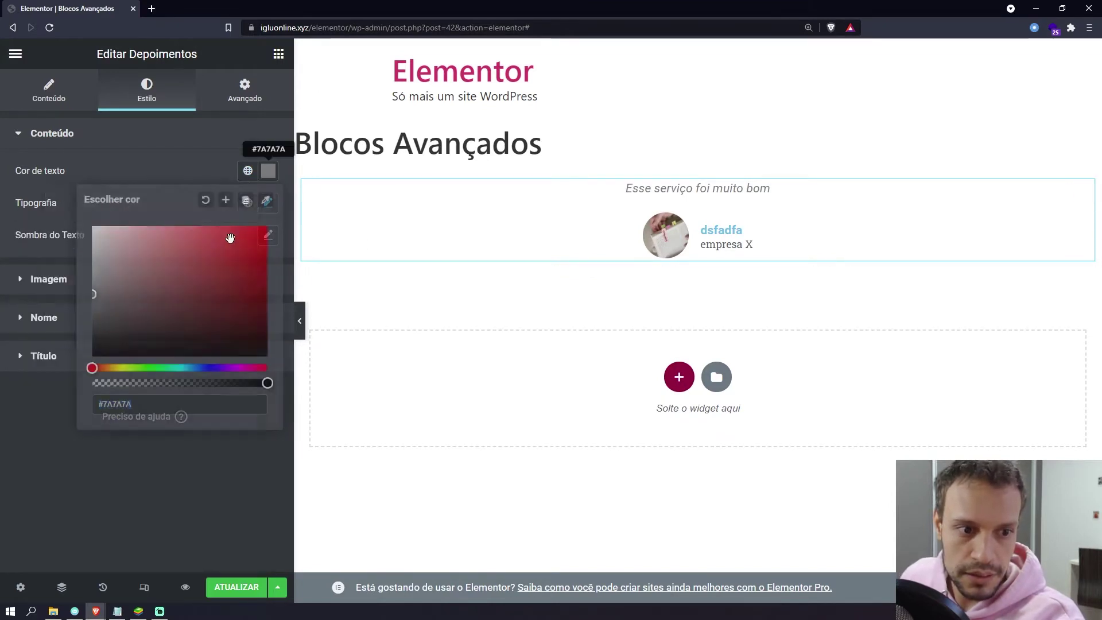
left_click_drag(231, 239, 60, 402)
left_click(707, 212)
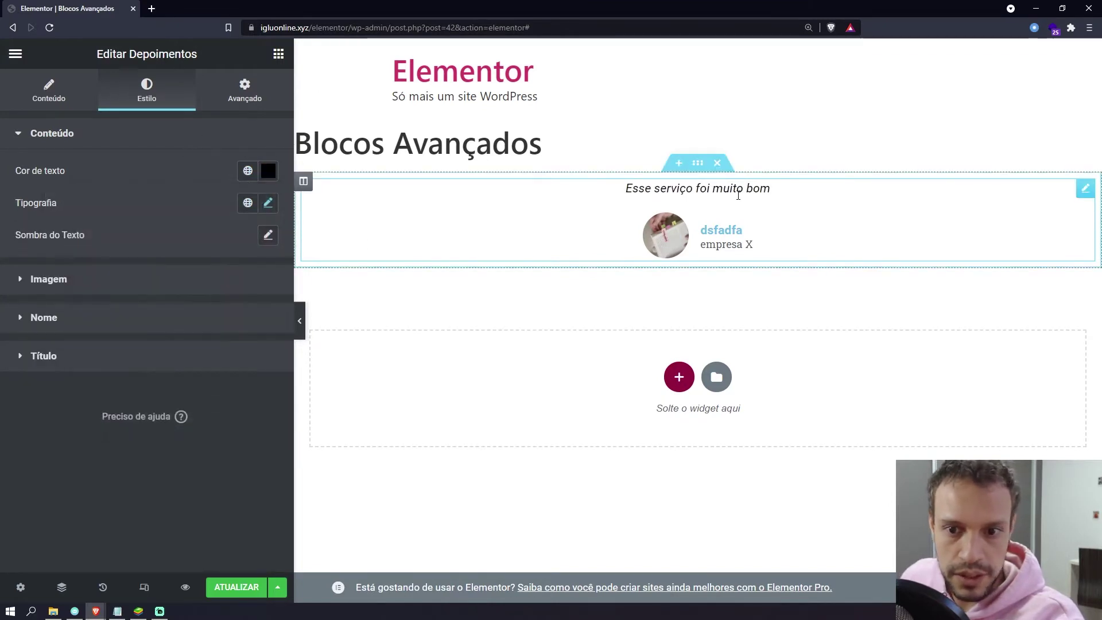
Enclose the testimonial's content text in double quotation marks so it reads "Esse serviço foi muito bom".
left_click(49, 90)
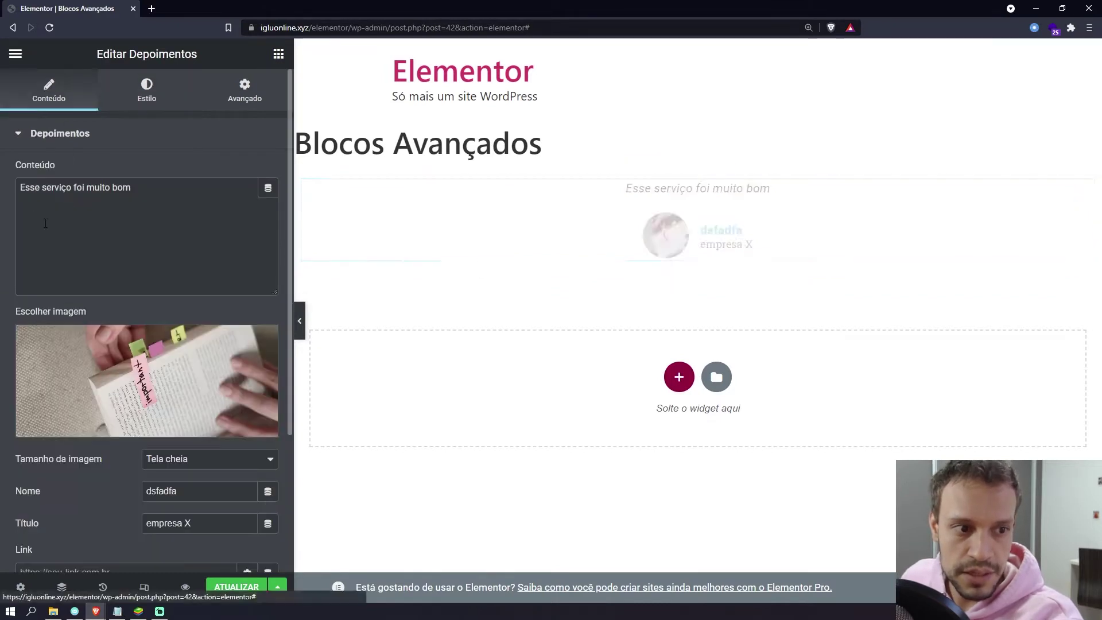
left_click(128, 203)
key("Home")
type("!")
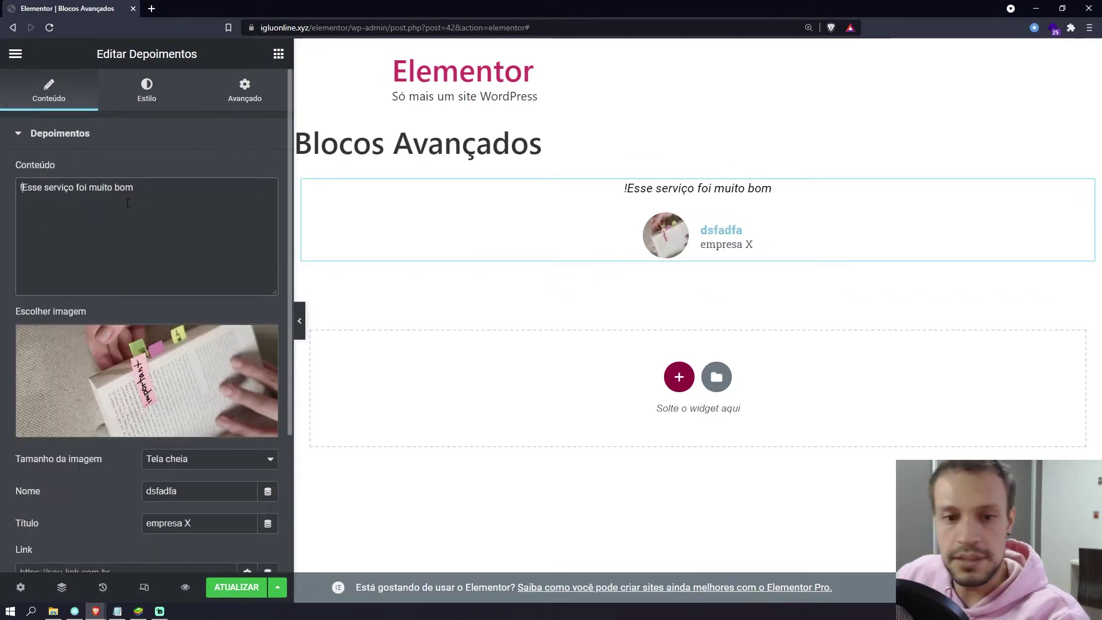
key("BackSpace")
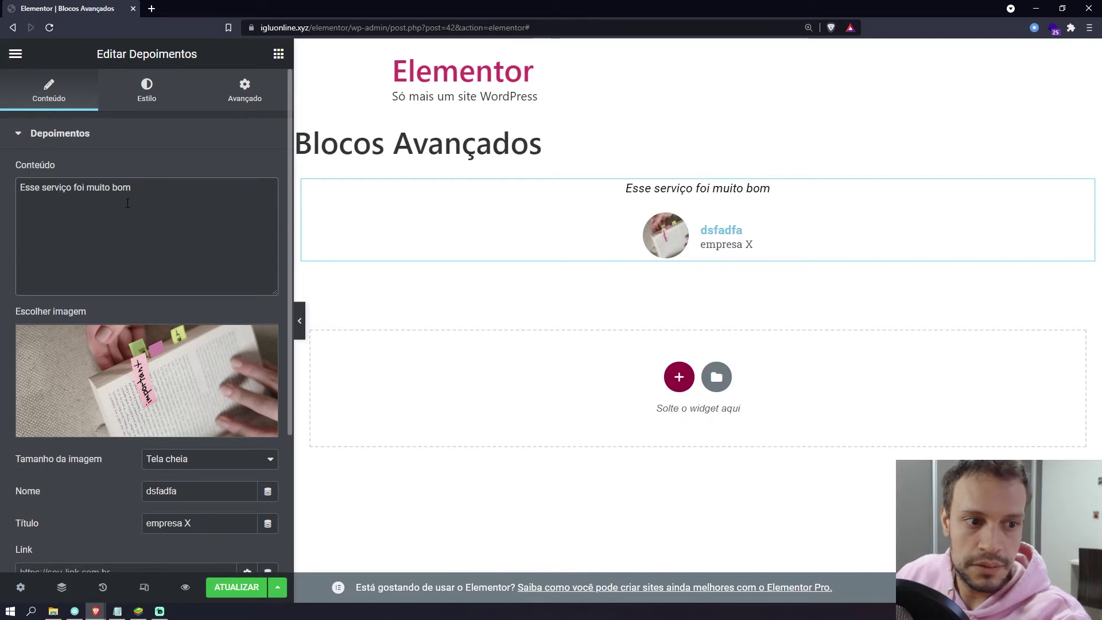
type("\"")
key("End")
type("\"")
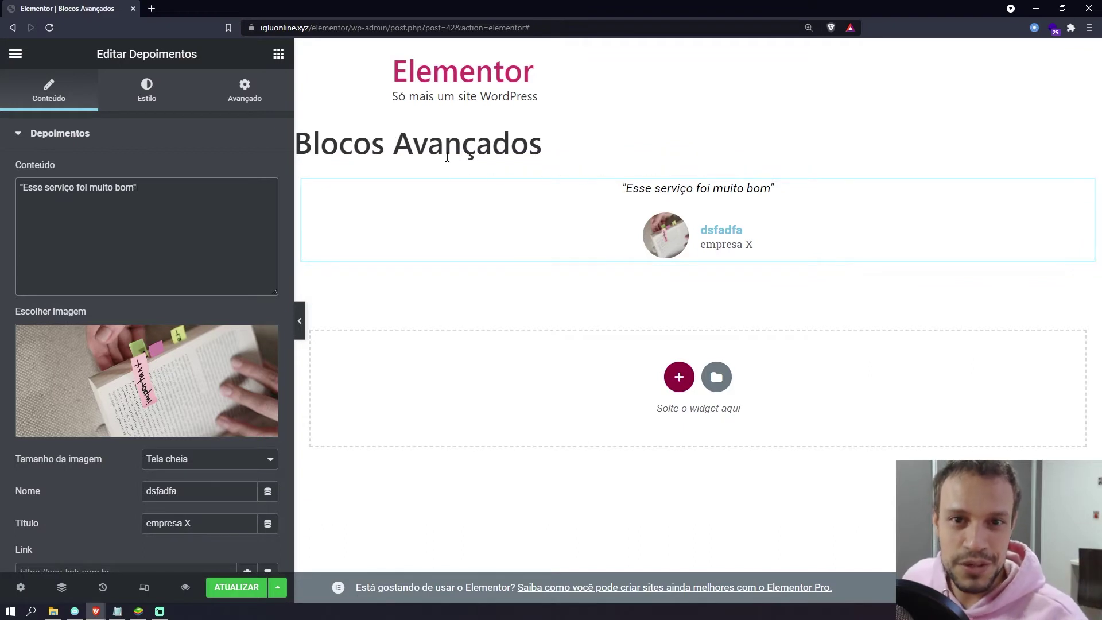
left_click(721, 218)
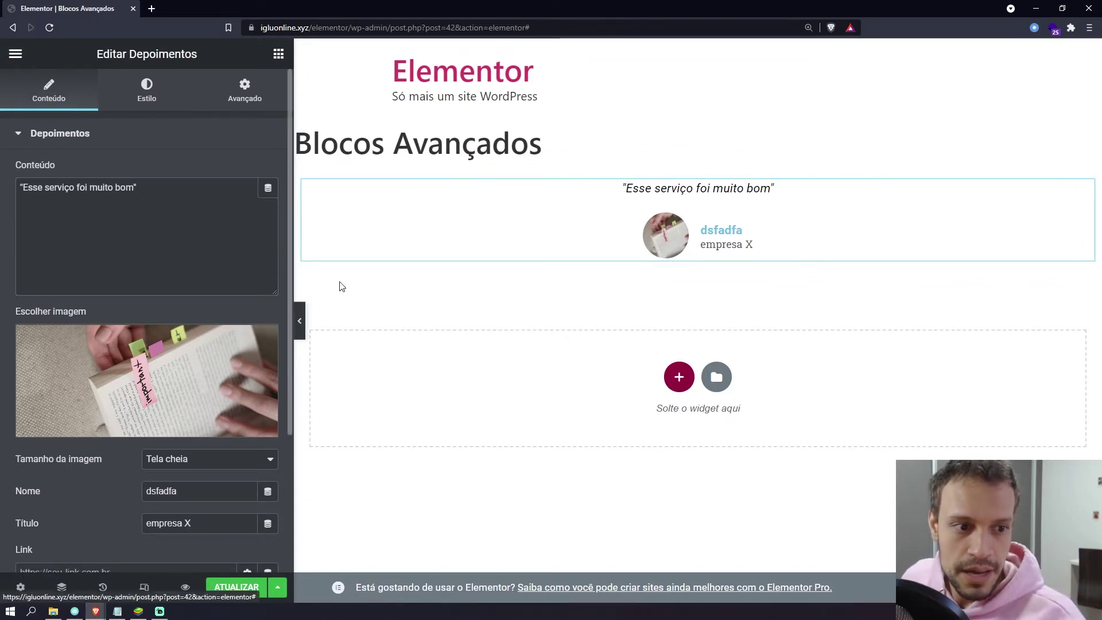
Set the testimonial image's display size to about 58 in its style settings.
left_click(146, 91)
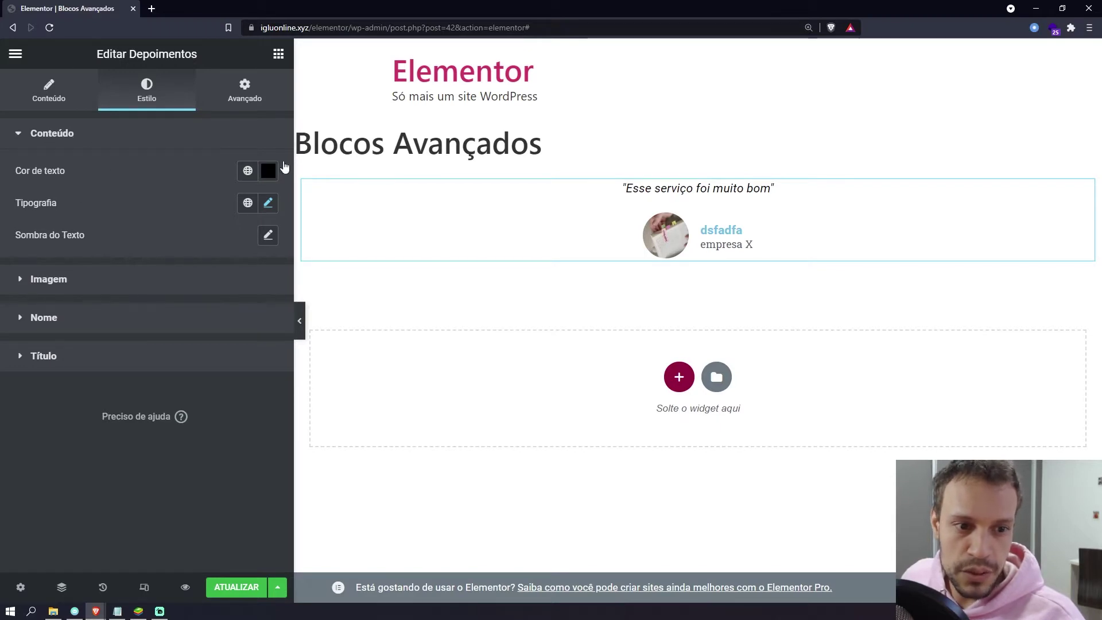
left_click(121, 277)
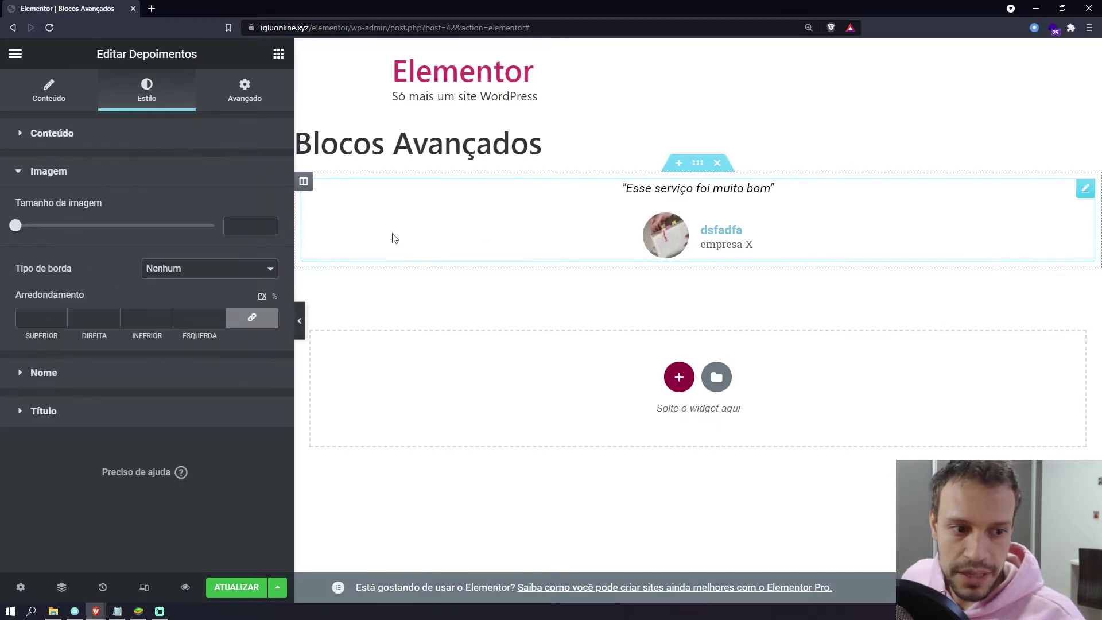
left_click_drag(16, 227, 56, 205)
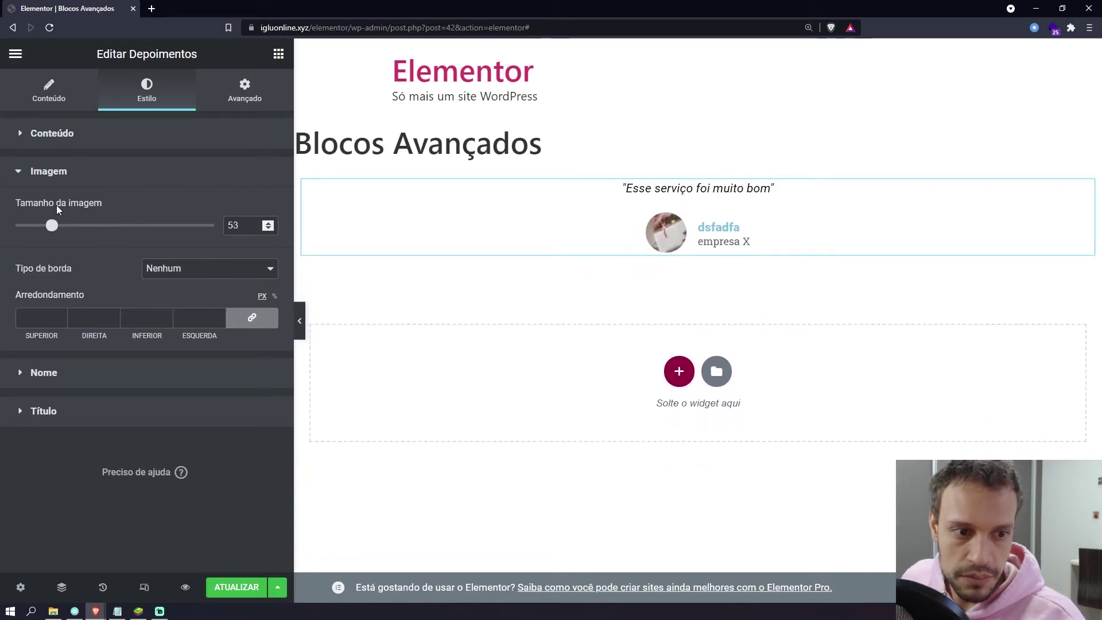
Remove the testimonial's image and undo the removal.
left_click(46, 94)
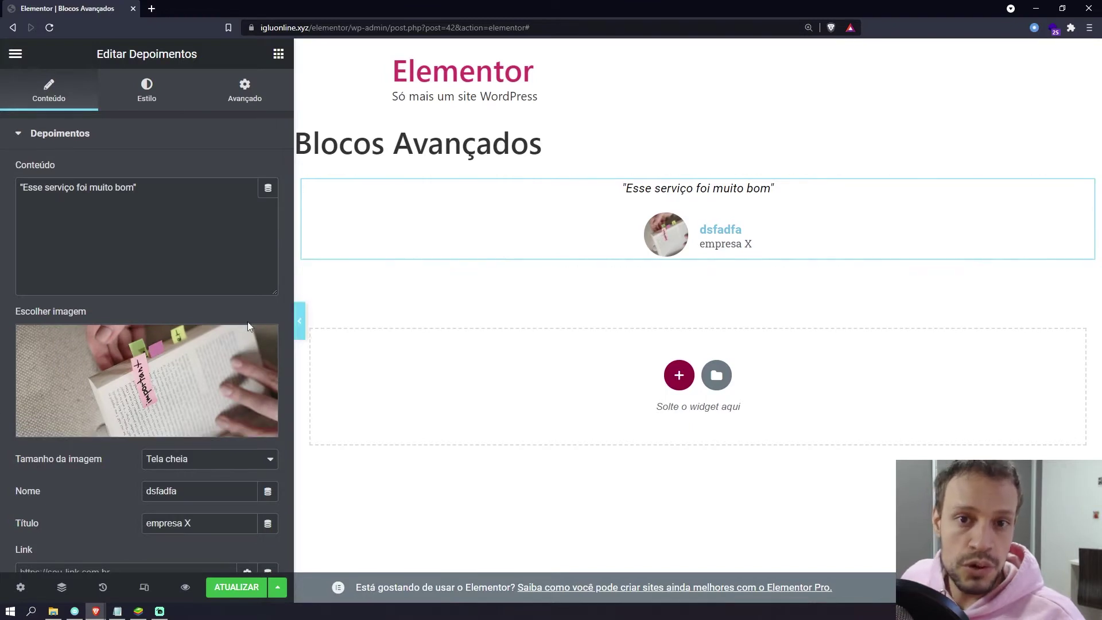
left_click(262, 340)
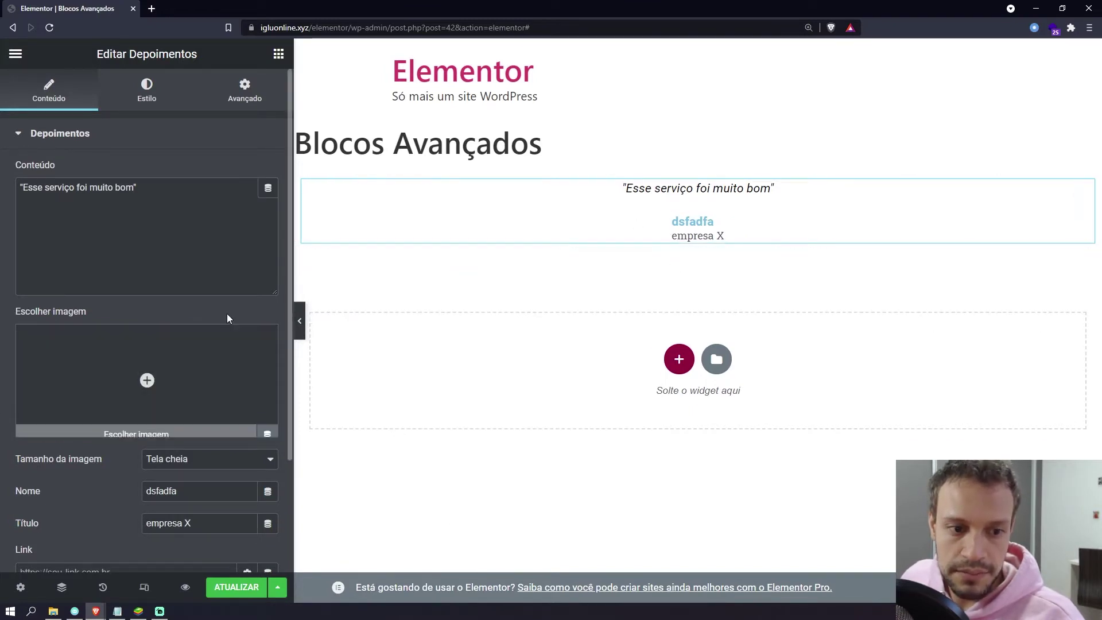
key("ctrl+z")
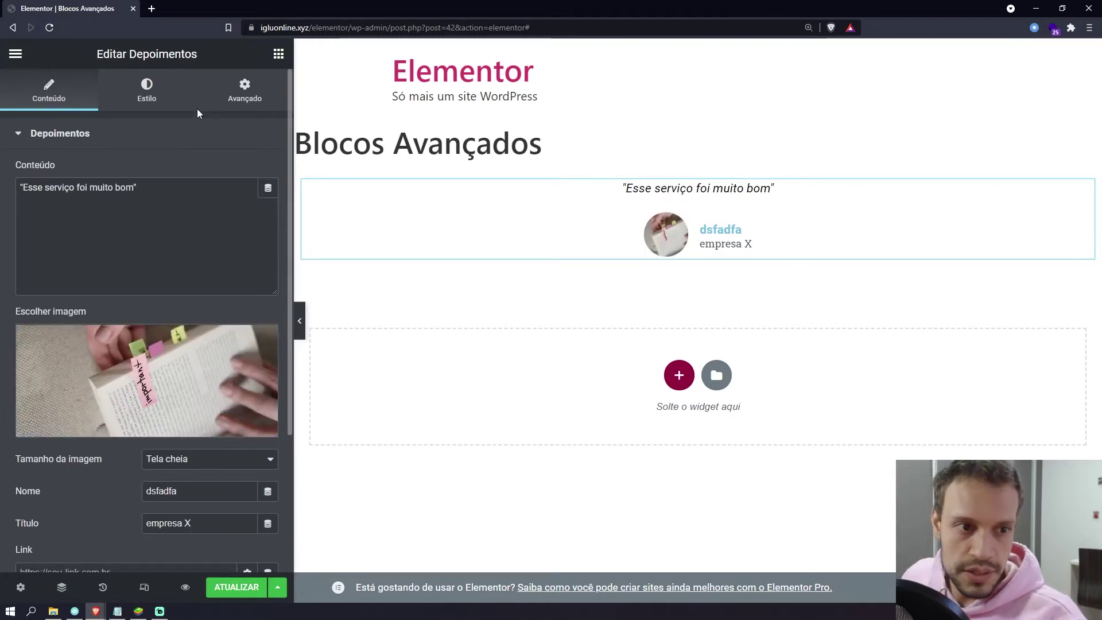
Try a Sólido border on the testimonial image, return it to Nenhum, and set the rounding of all corners to 0 px.
left_click(147, 92)
left_click(77, 284)
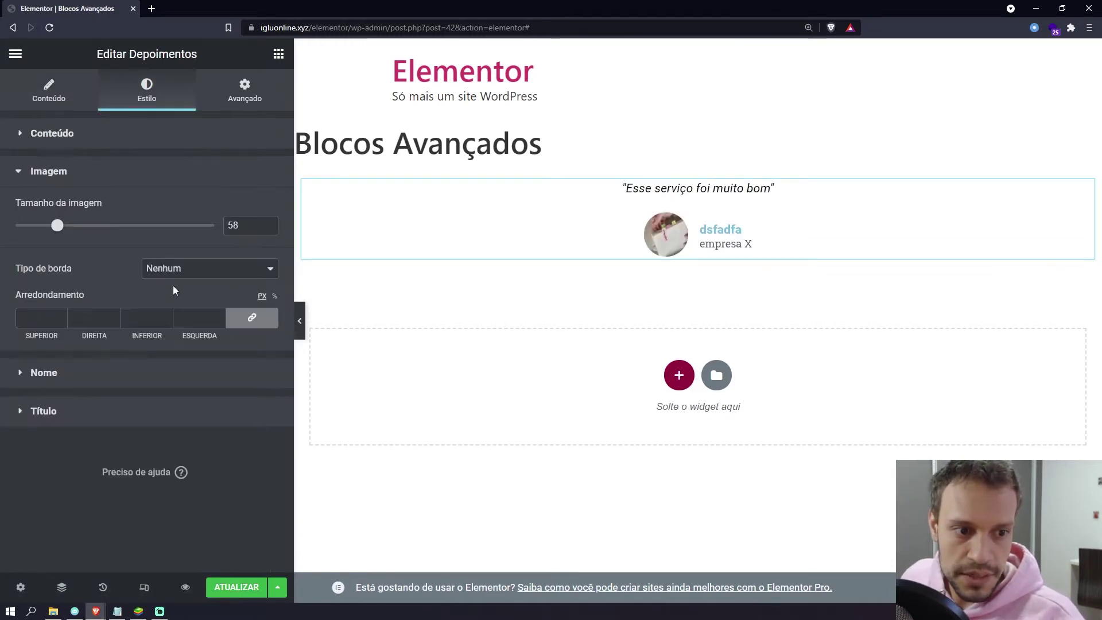
left_click(172, 268)
left_click(195, 295)
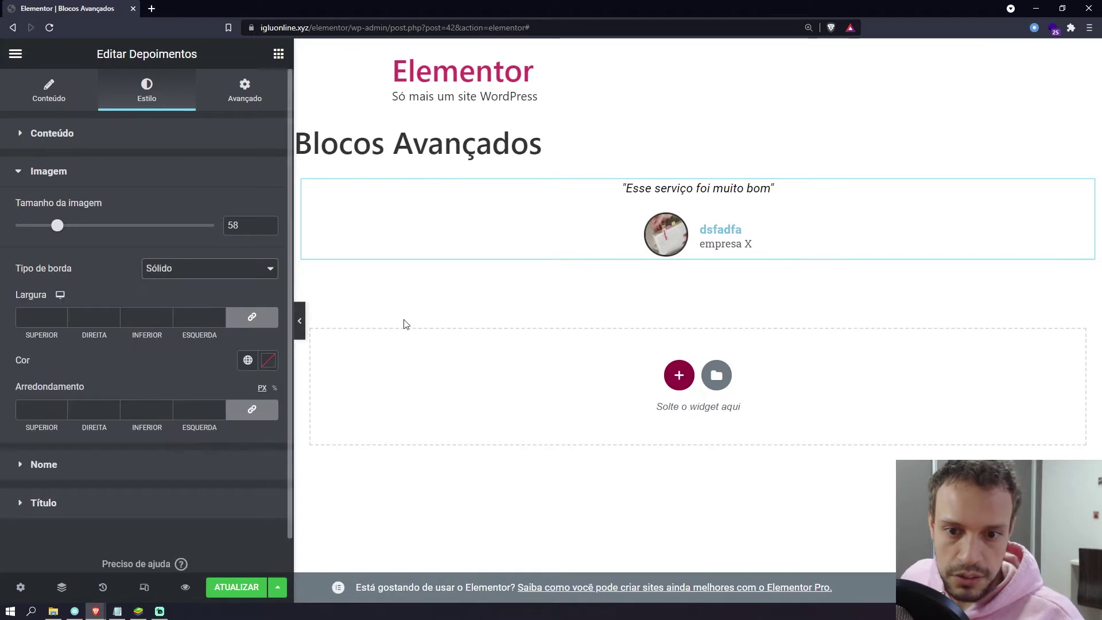
left_click(161, 268)
left_click(209, 285)
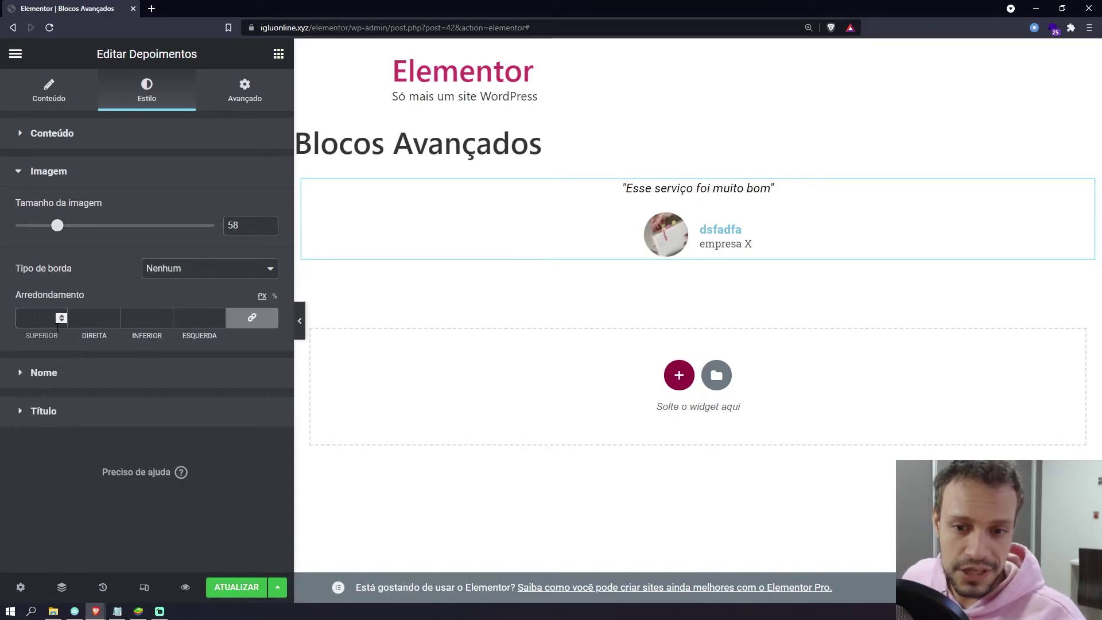
type("0")
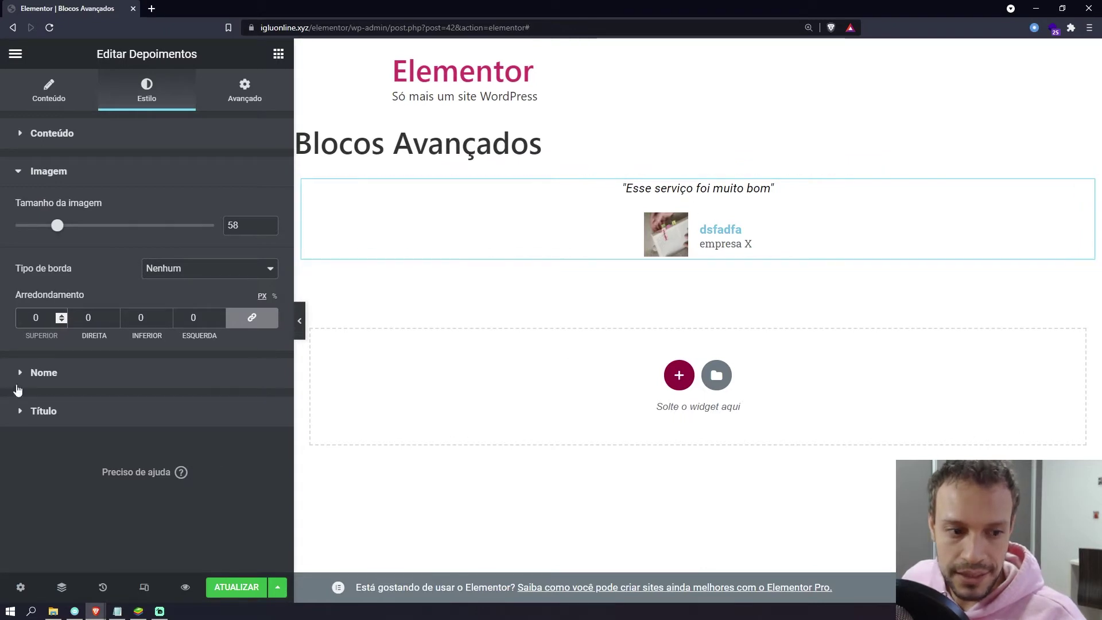
Apply the grey global color to the testimonial's name text.
left_click(60, 382)
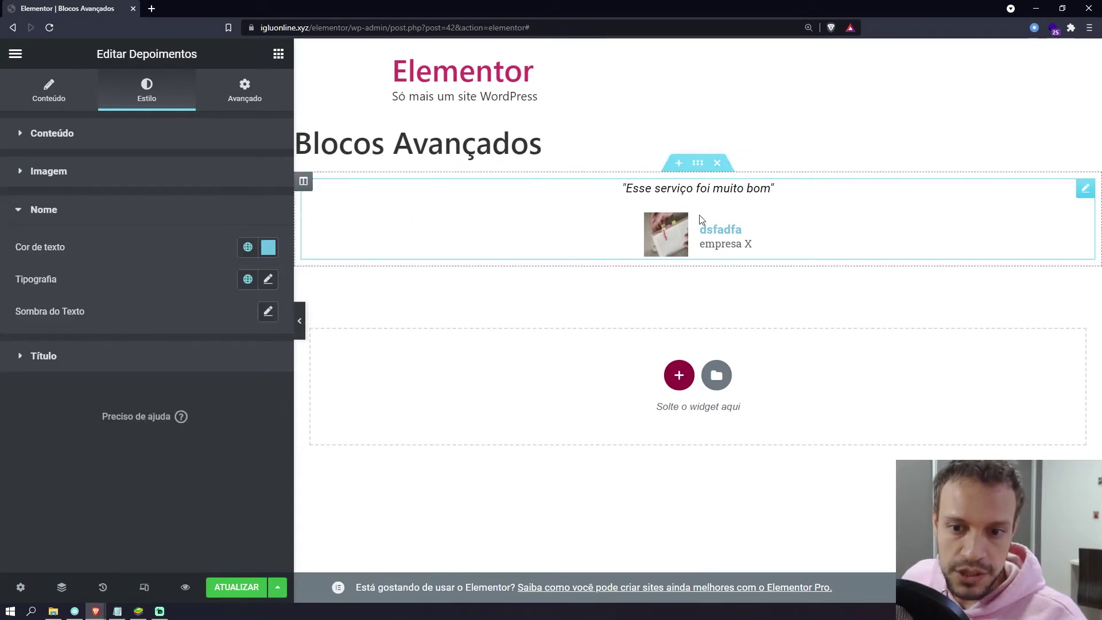
left_click(247, 247)
left_click(95, 371)
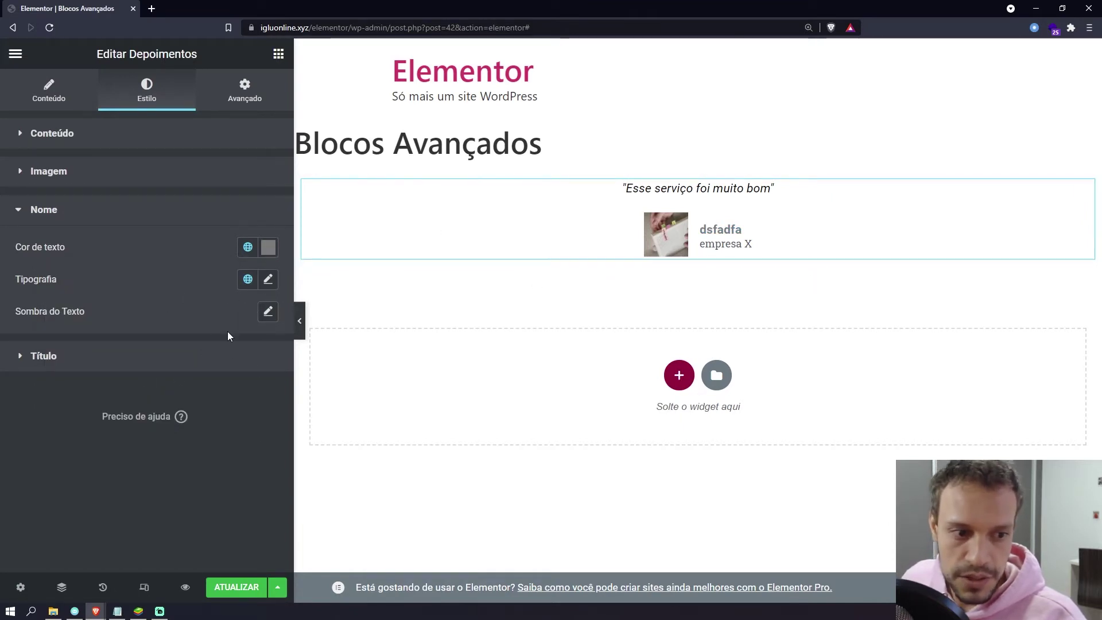
Set the font weight of the testimonial's name to 300.
left_click(269, 279)
left_click(169, 436)
left_click(164, 456)
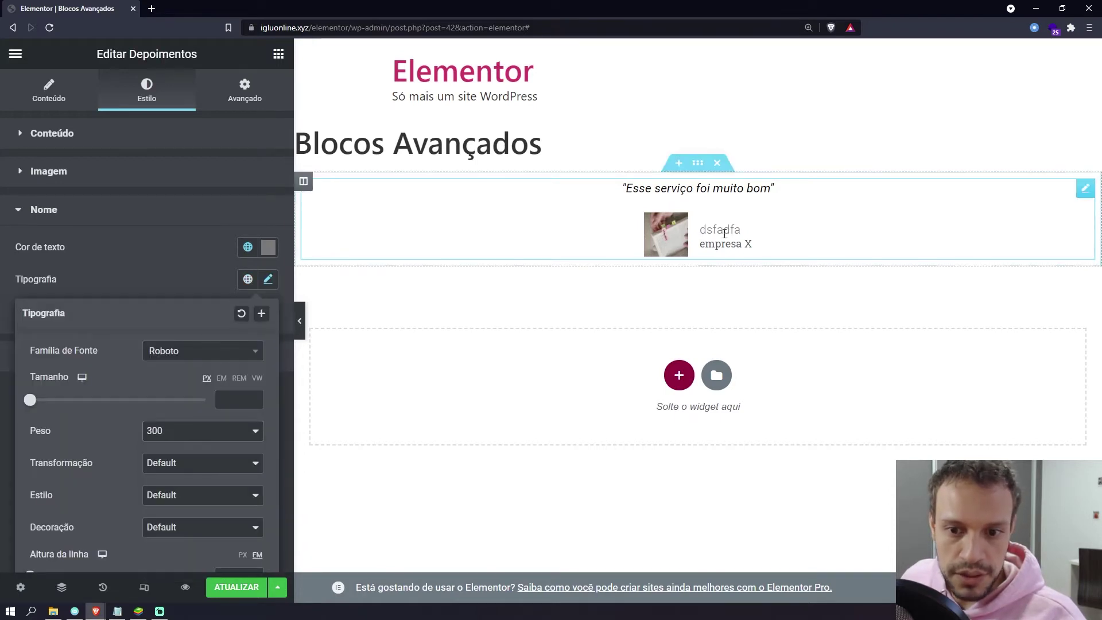
left_click(171, 279)
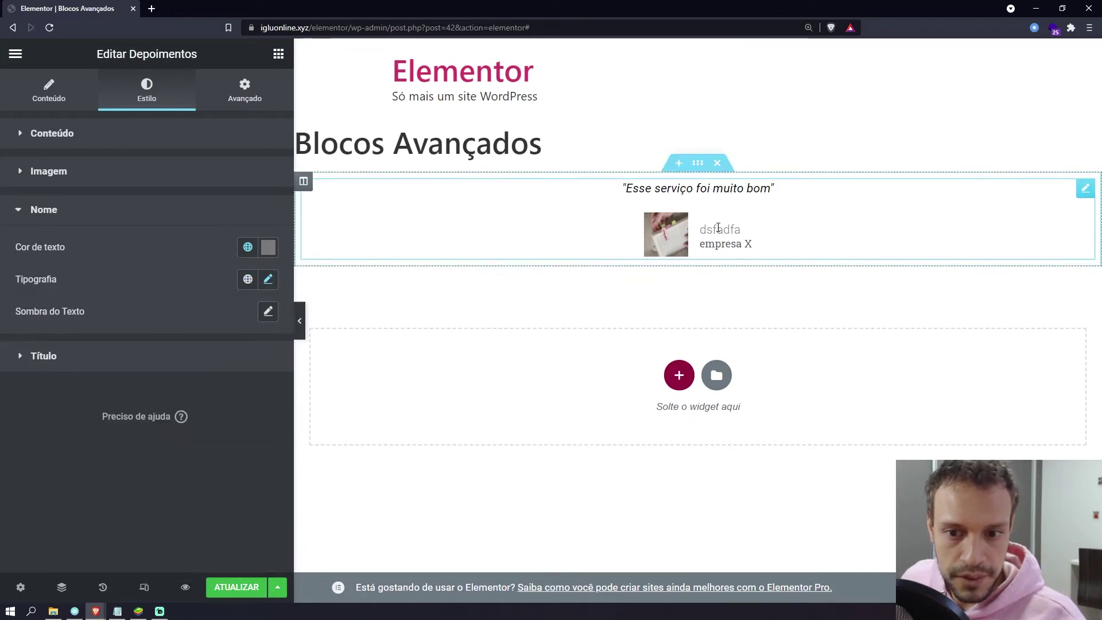
Change the text color of the testimonial's title to a medium blue, about #1D5BA4.
left_click(130, 359)
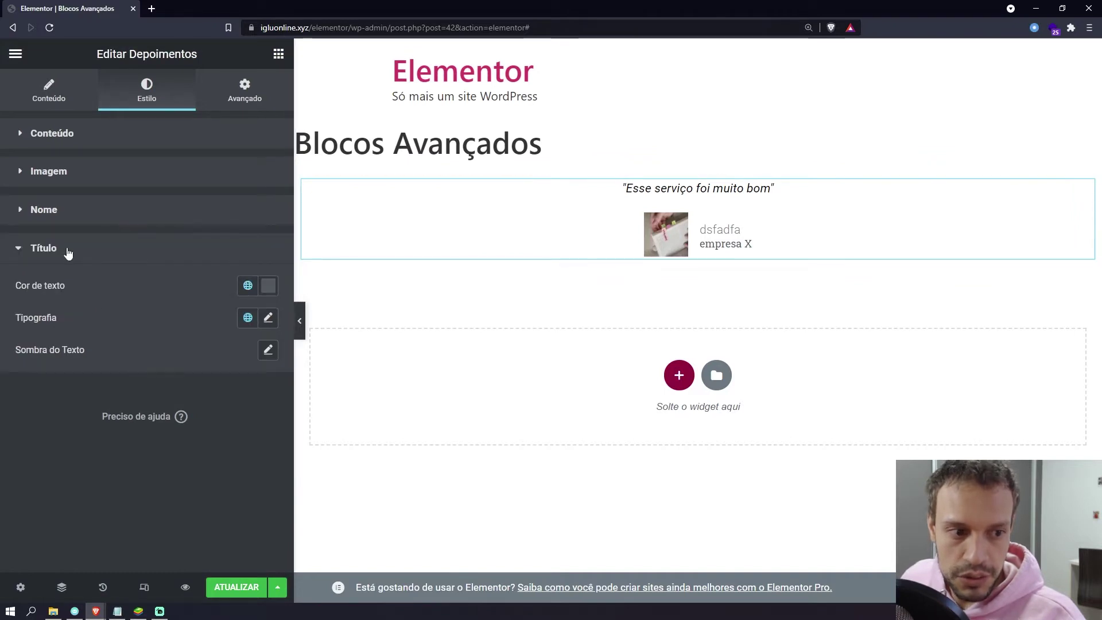
double_click(720, 247)
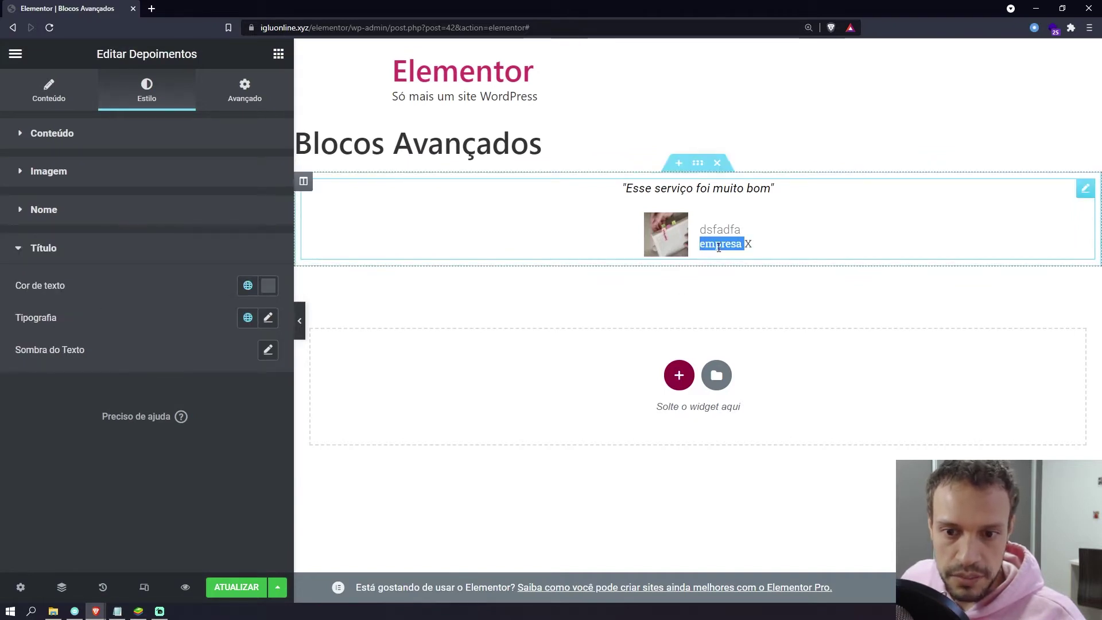
left_click(753, 249)
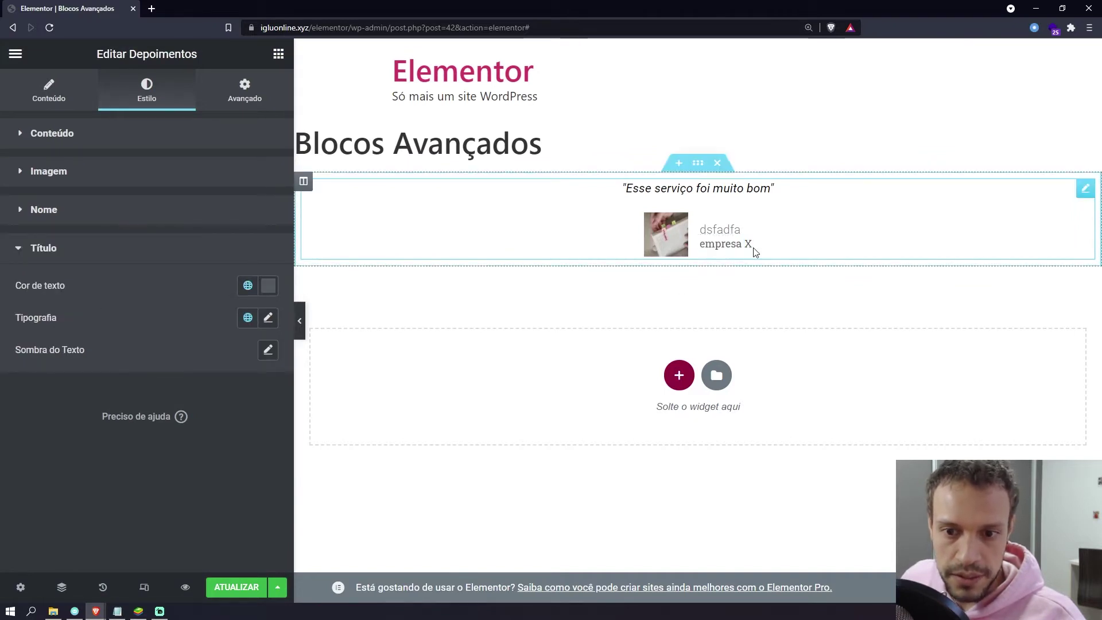
left_click(268, 285)
left_click(213, 373)
left_click(228, 399)
left_click(265, 270)
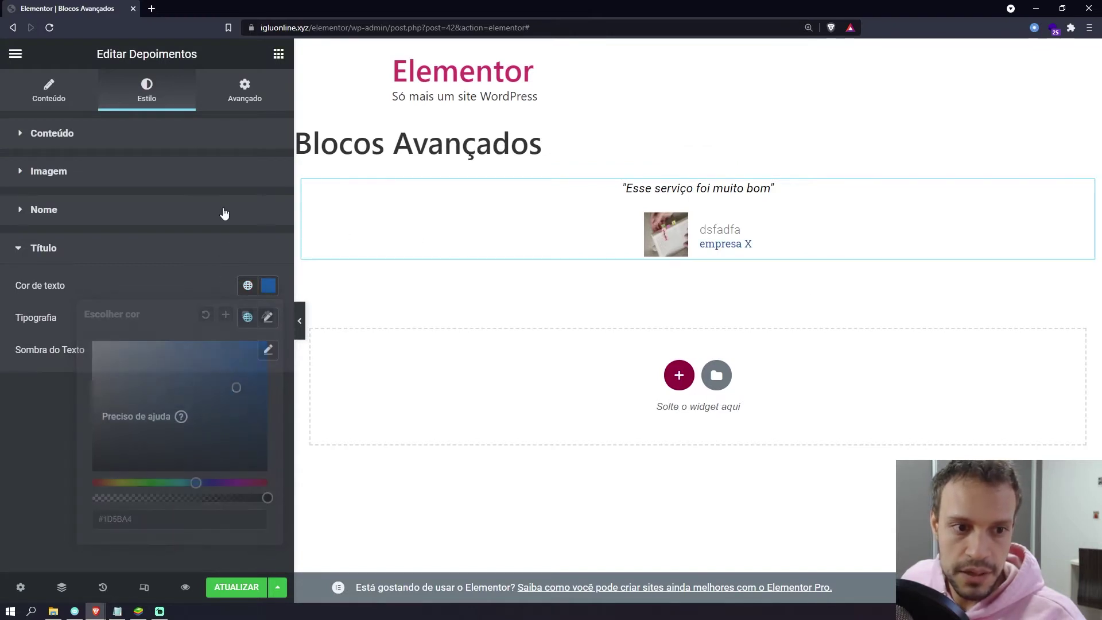
Review the testimonial's advanced margin, padding and CSS options, then return to its content settings.
left_click(245, 99)
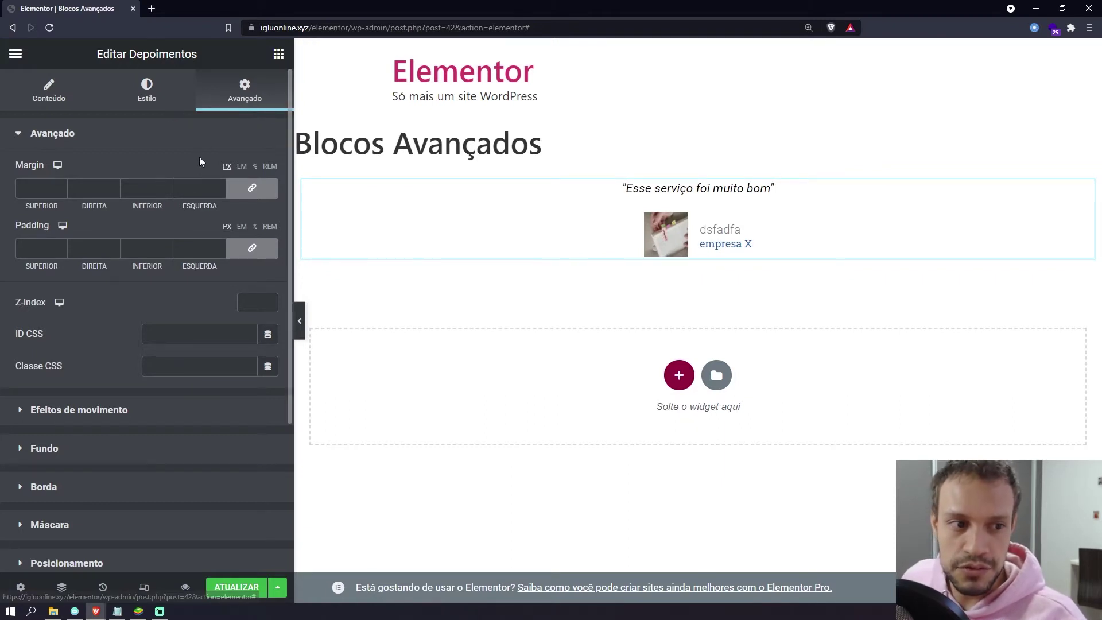
scroll(114, 264, "down", 3)
scroll(167, 287, "up", 3)
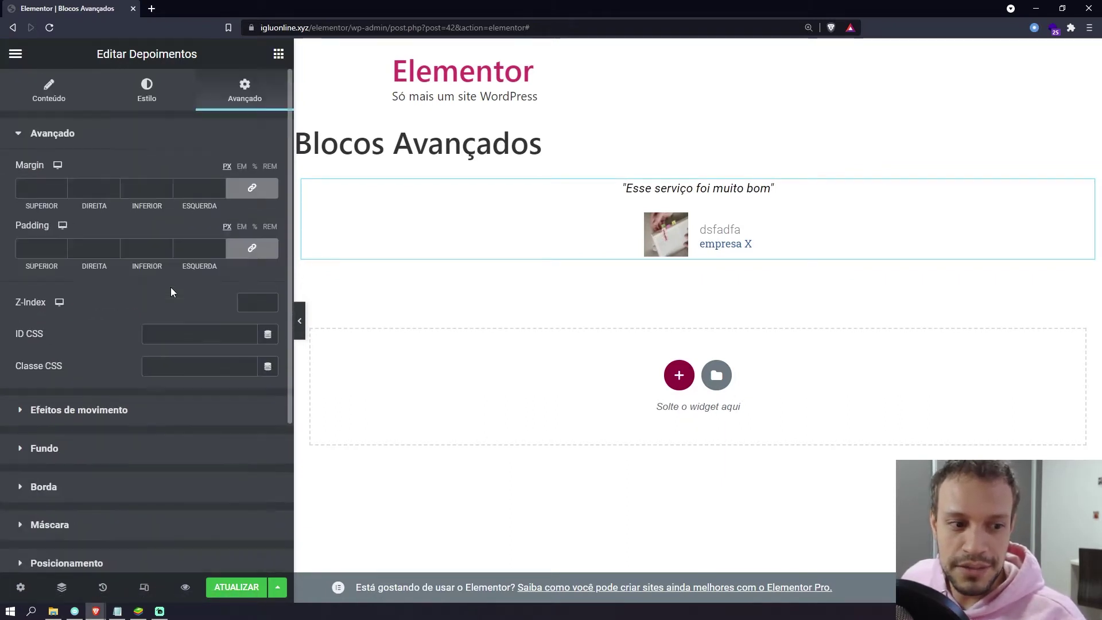
left_click(58, 98)
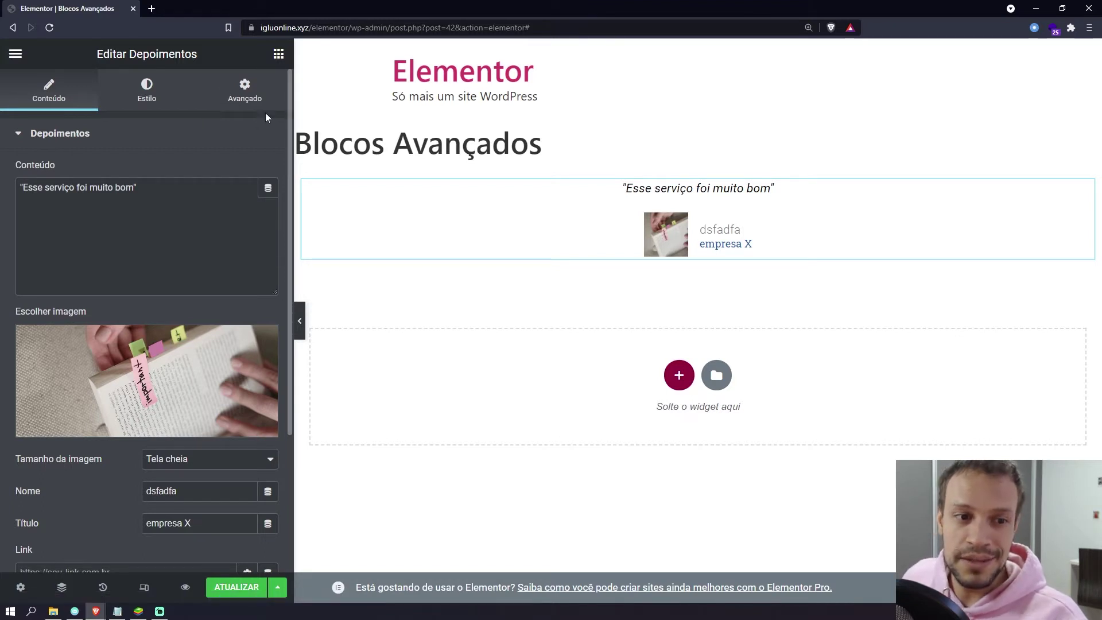
left_click(258, 99)
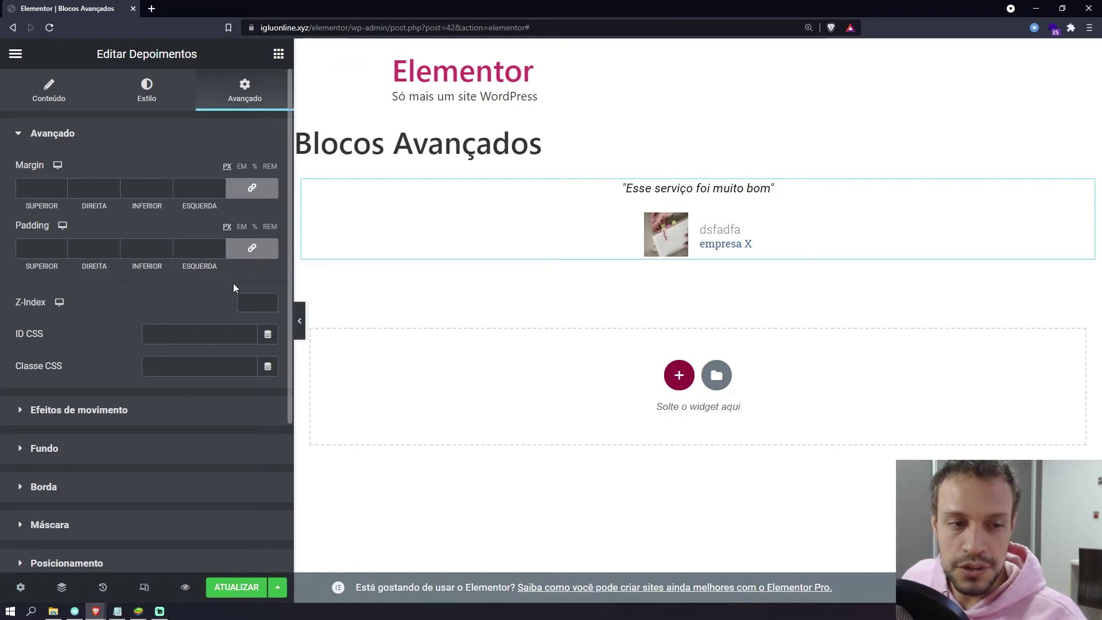
left_click(51, 90)
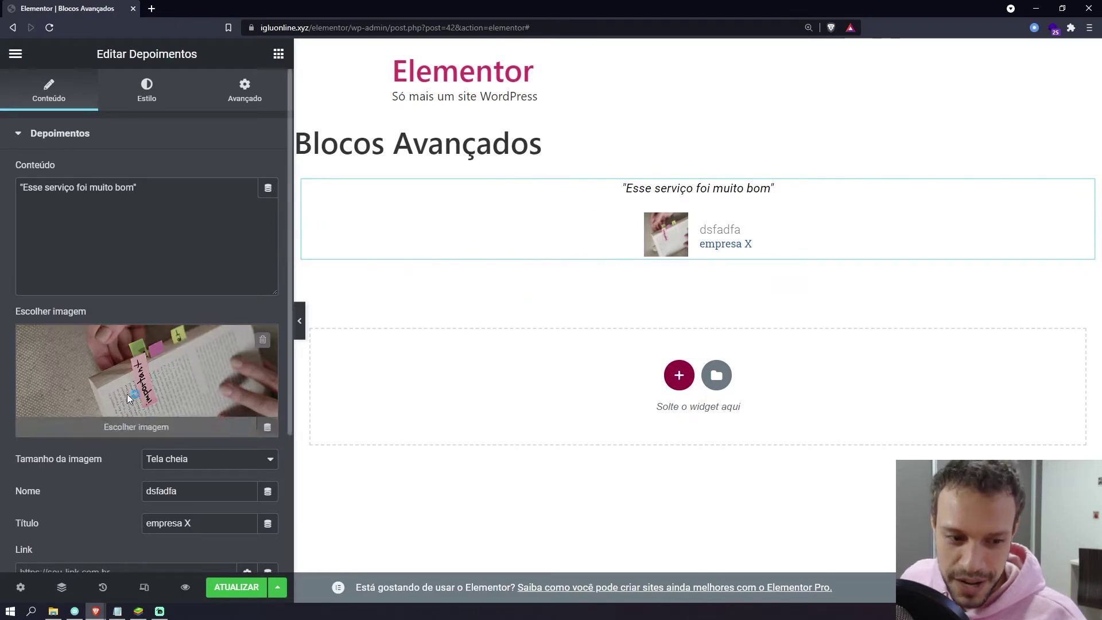
Delete the customized testimonial widget from the page.
scroll(126, 395, "down", 3)
scroll(126, 395, "up", 3)
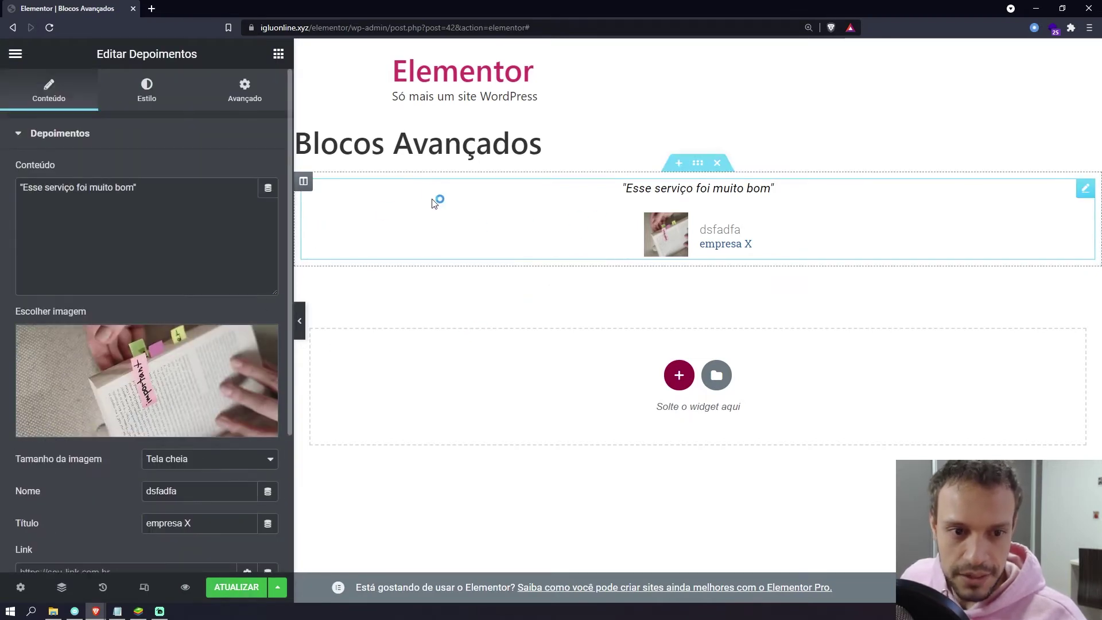
right_click(524, 220)
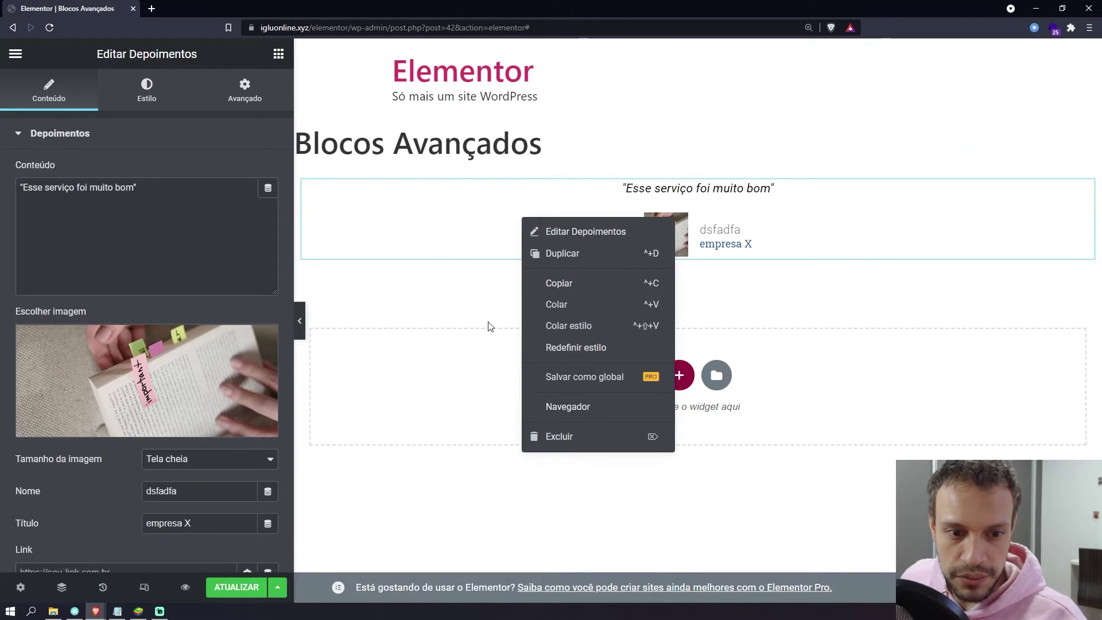
left_click(602, 443)
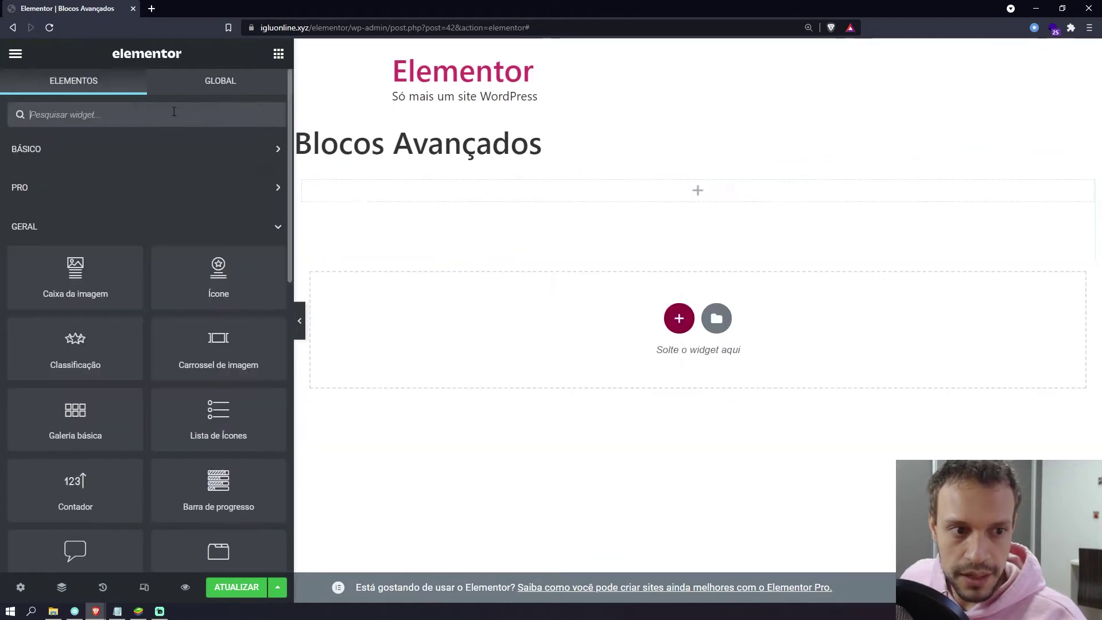
Search the widget library for "depo" and clear the search field.
left_click(140, 115)
type("de")
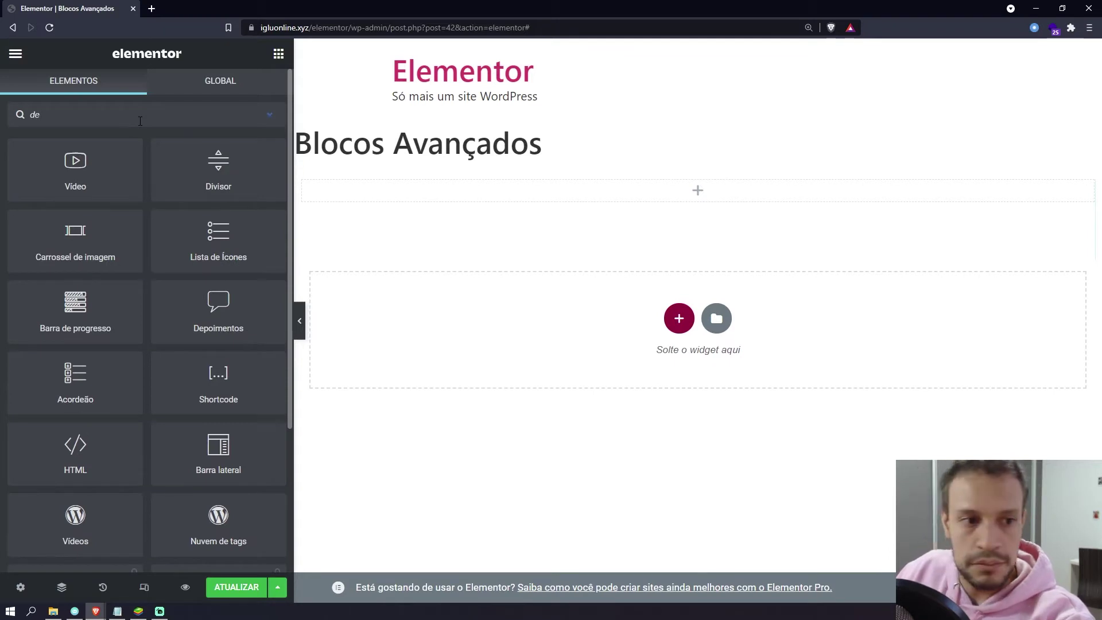
type("po")
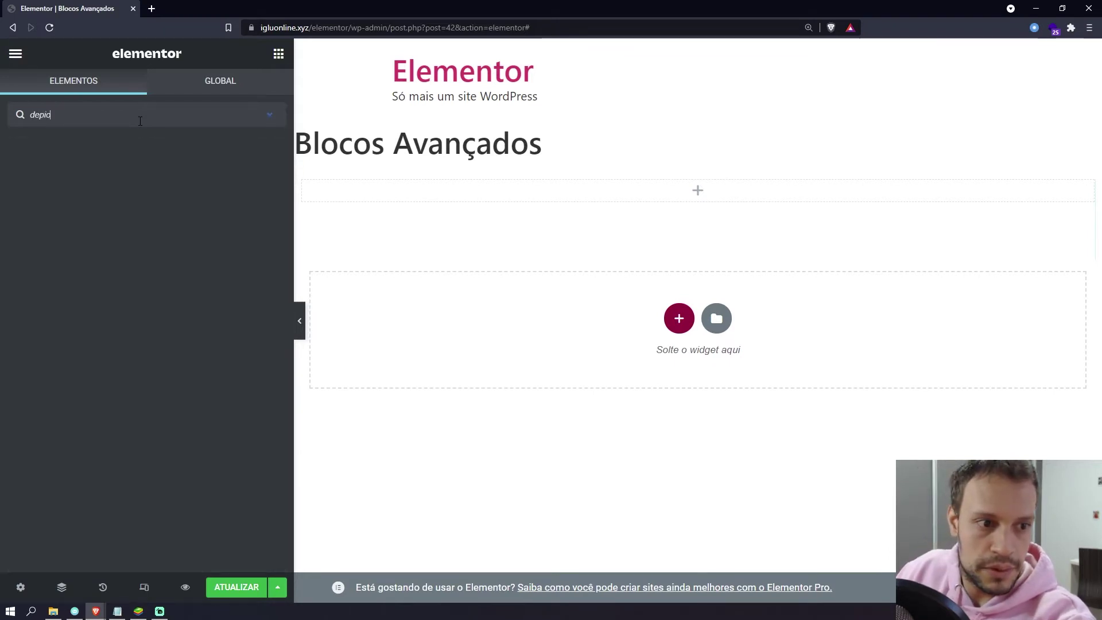
type("i")
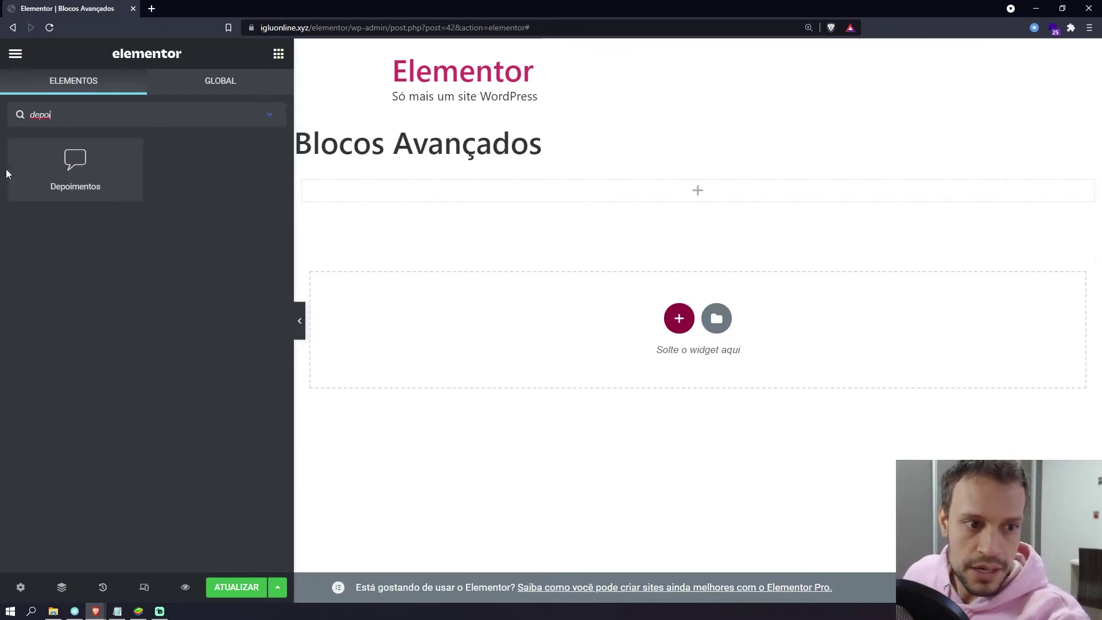
left_click(270, 115)
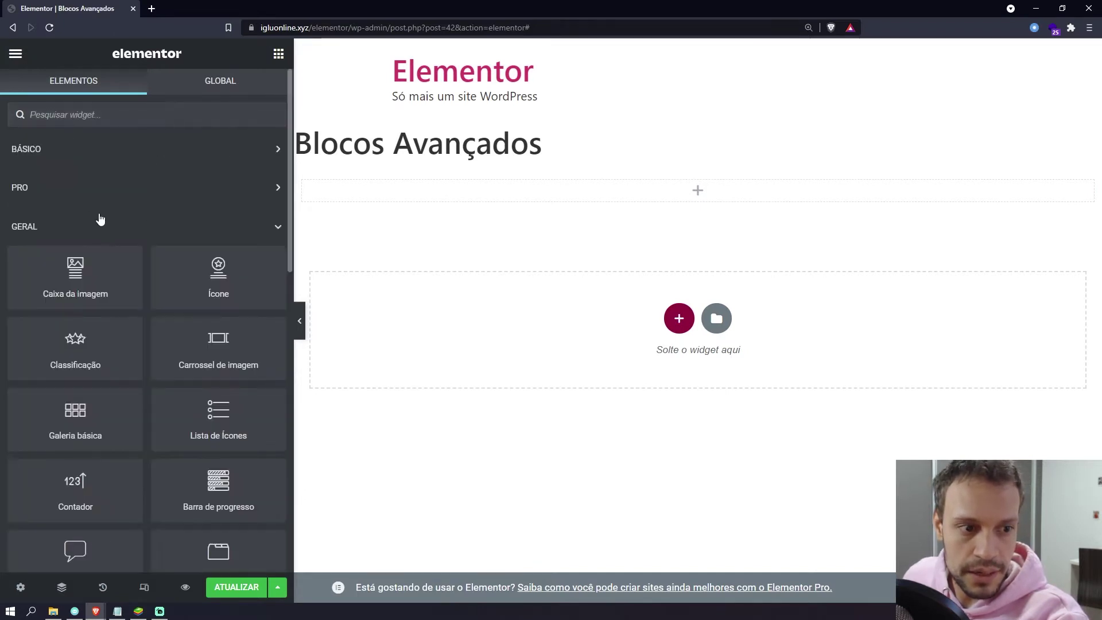
Browse the Pro widgets, view the Testimonial Carousel information, and collapse the Pro category.
left_click(87, 189)
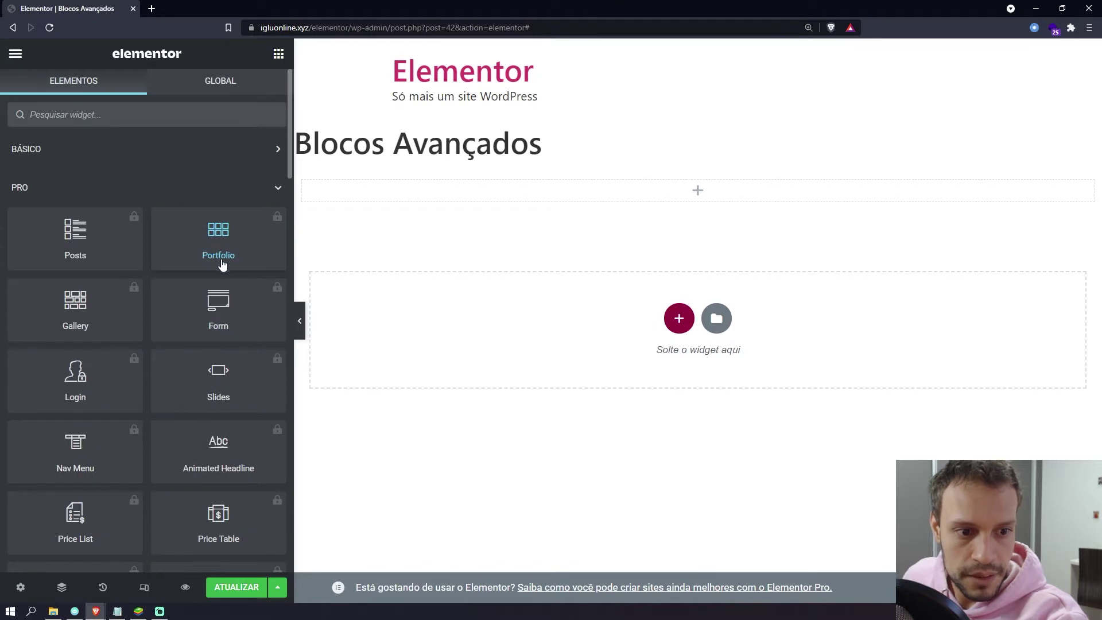
scroll(222, 264, "down", 1)
scroll(122, 226, "down", 3)
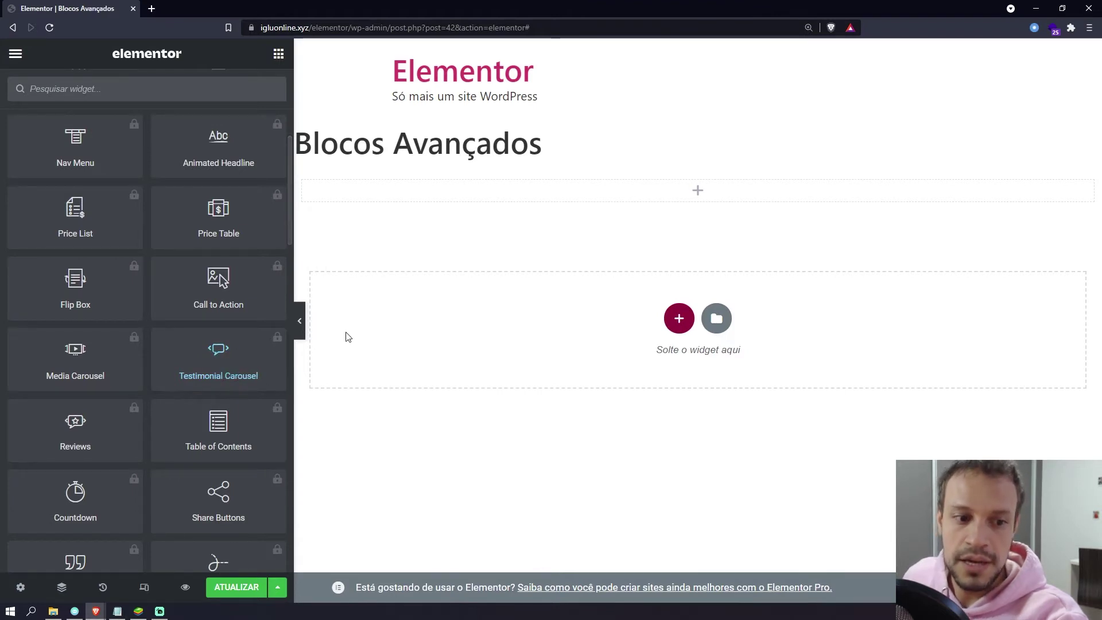
left_click(270, 348)
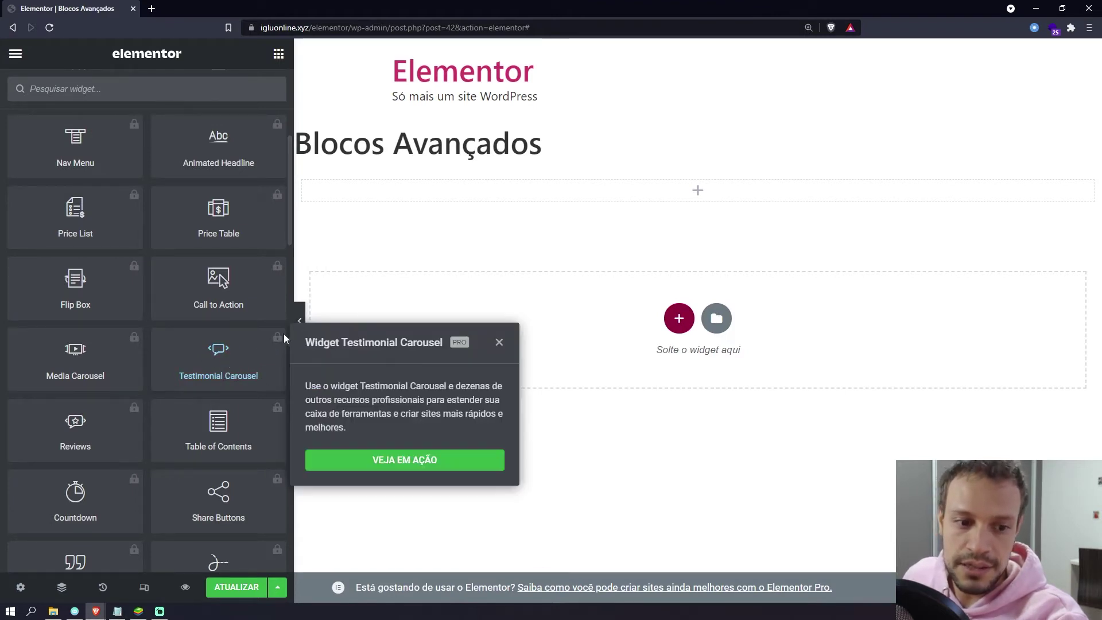
scroll(192, 239, "up", 5)
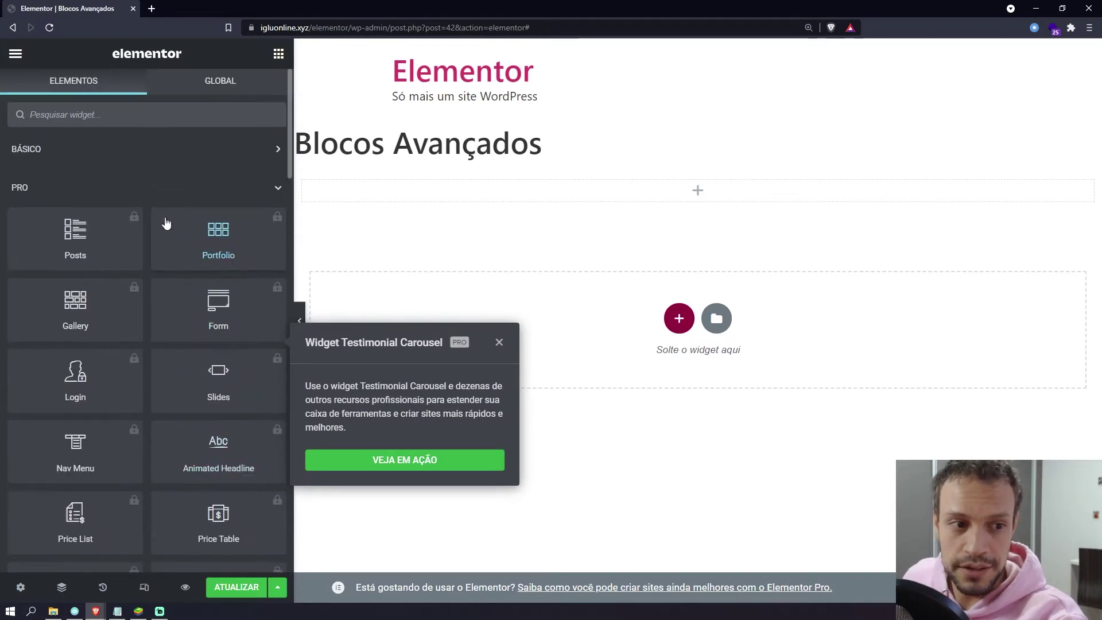
left_click(499, 342)
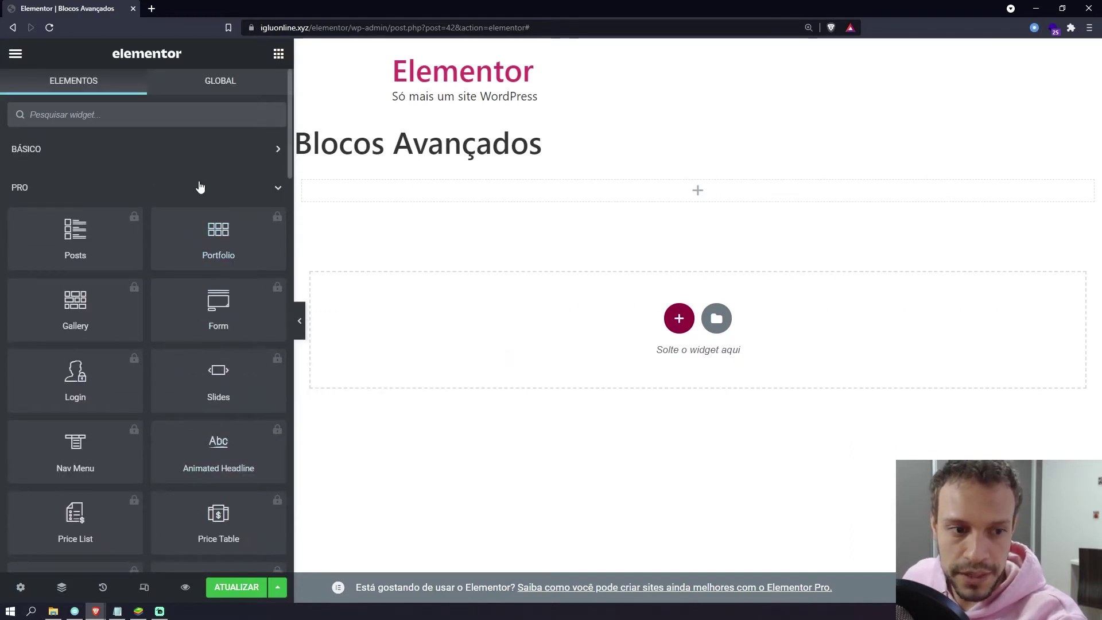
left_click(160, 195)
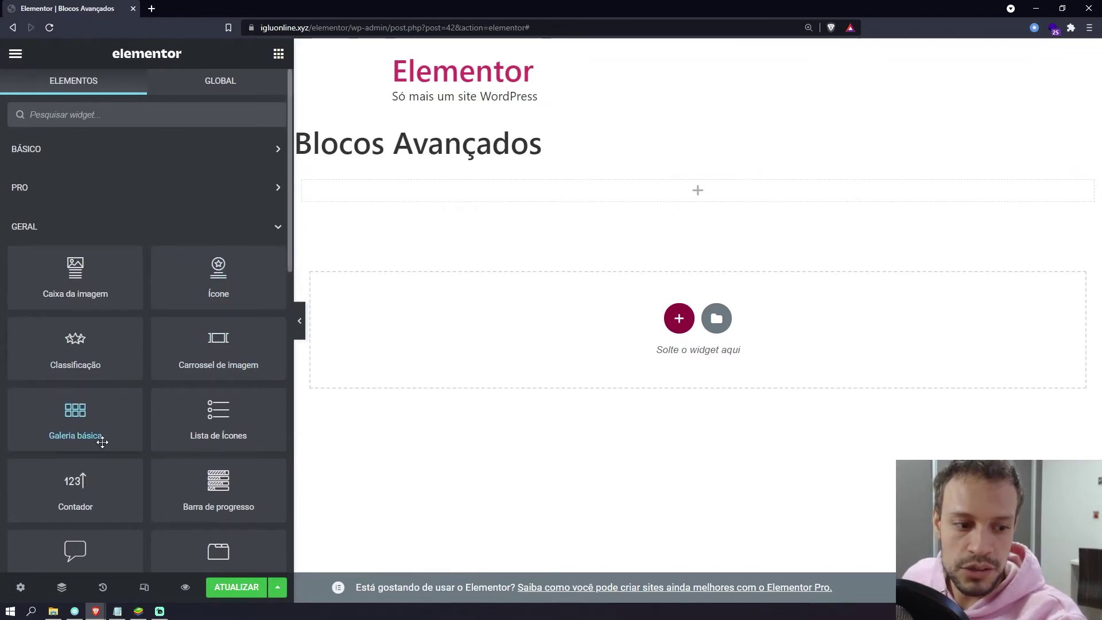
Add a new Depoimentos widget to the empty column and duplicate it.
scroll(106, 438, "down", 1)
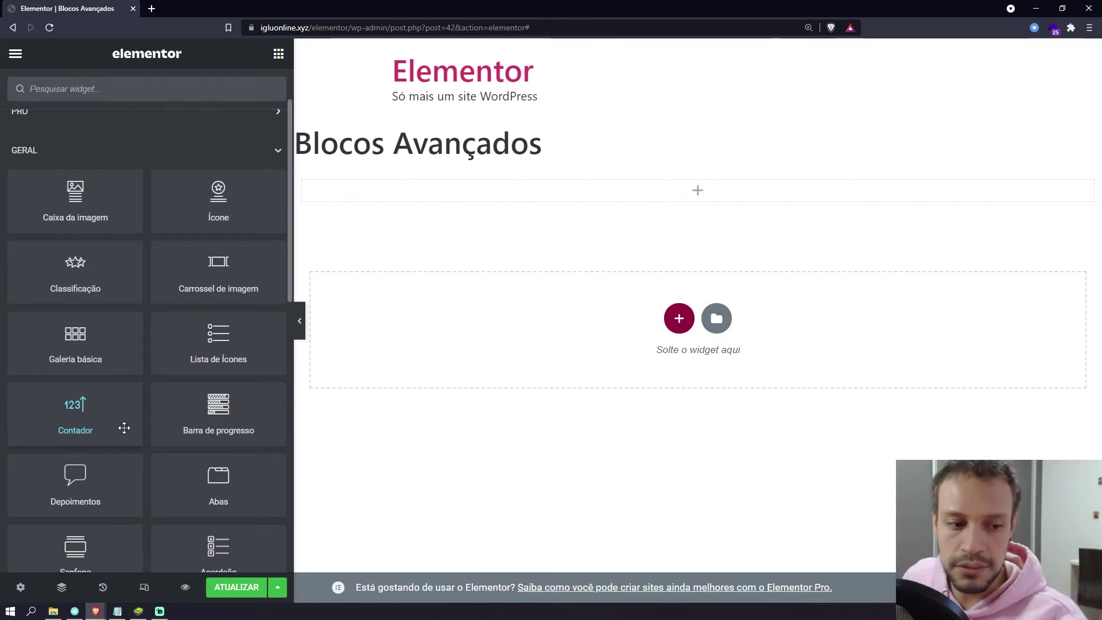
scroll(123, 426, "down", 1)
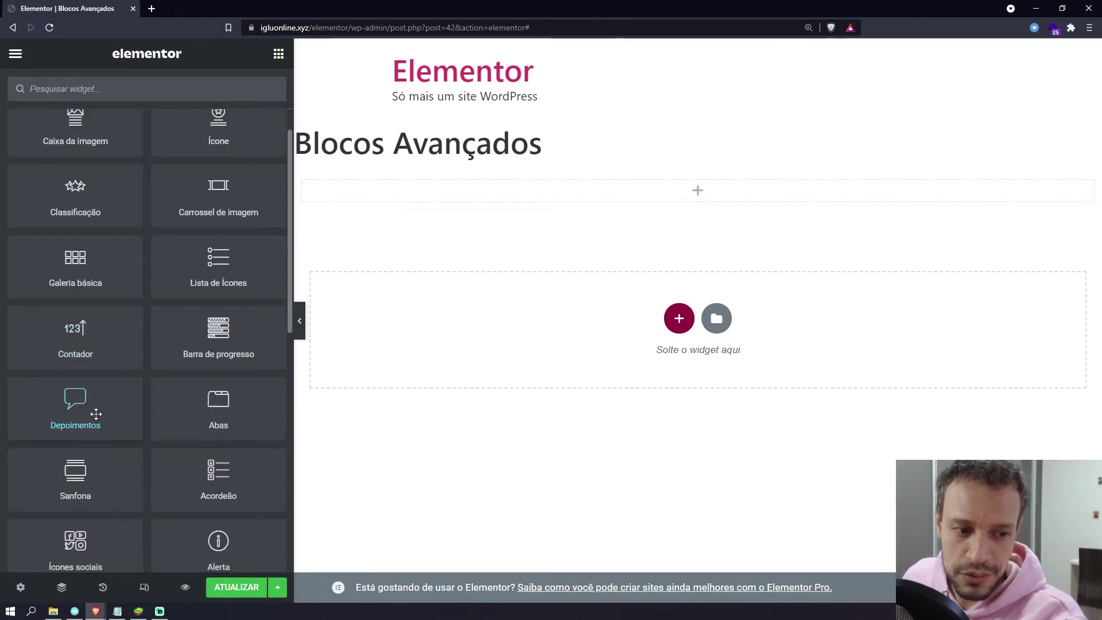
left_click_drag(88, 413, 638, 194)
right_click(301, 186)
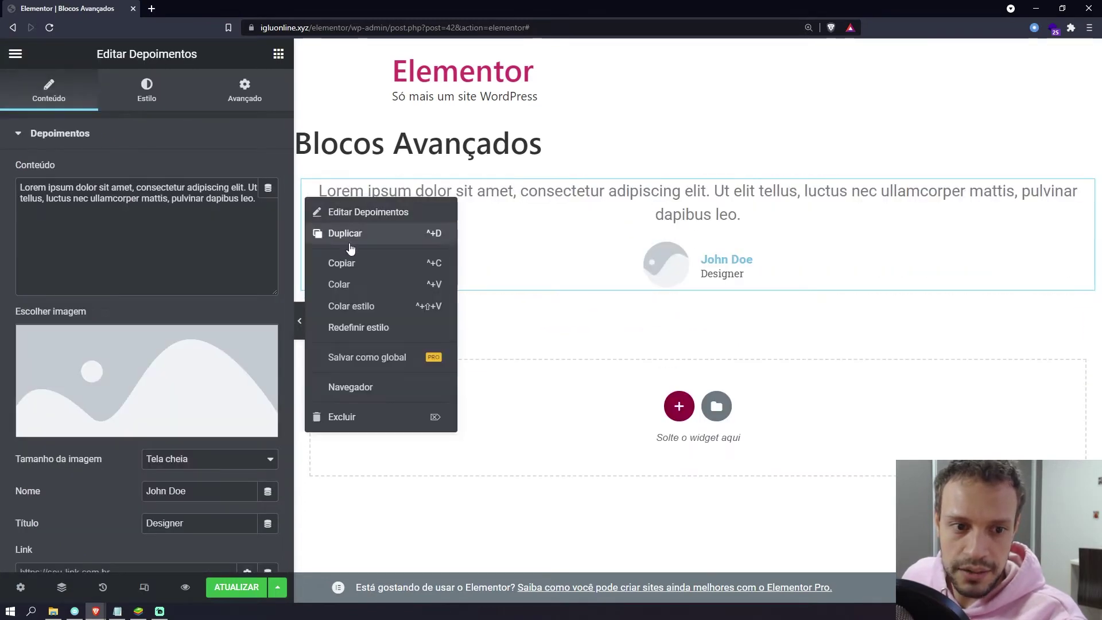
left_click(350, 232)
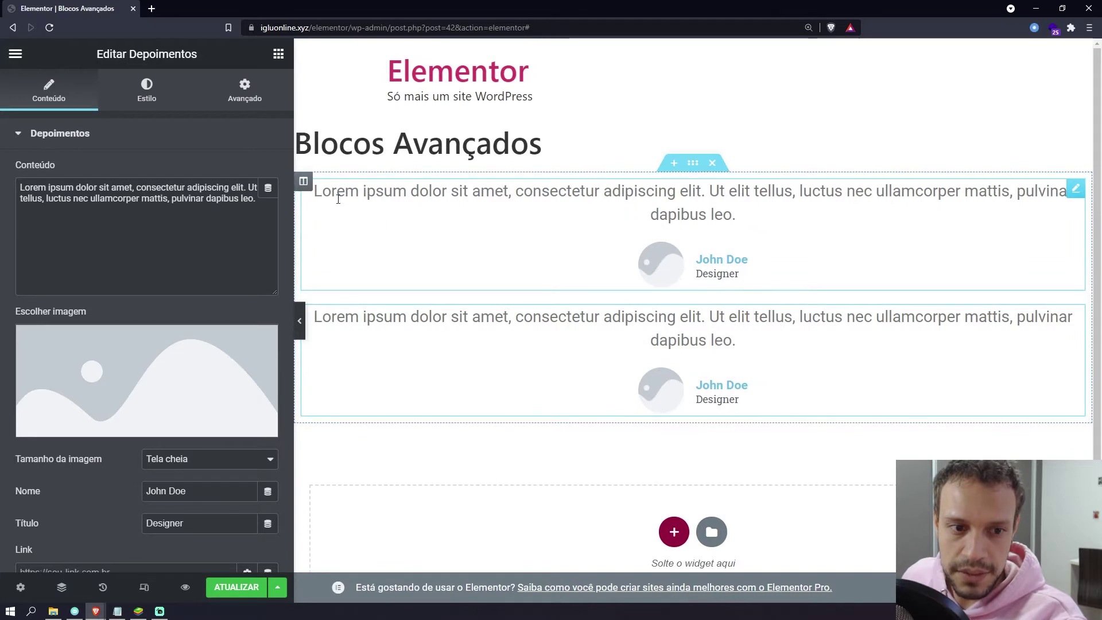
Duplicate the column holding the two testimonials and delete the copied column.
right_click(304, 182)
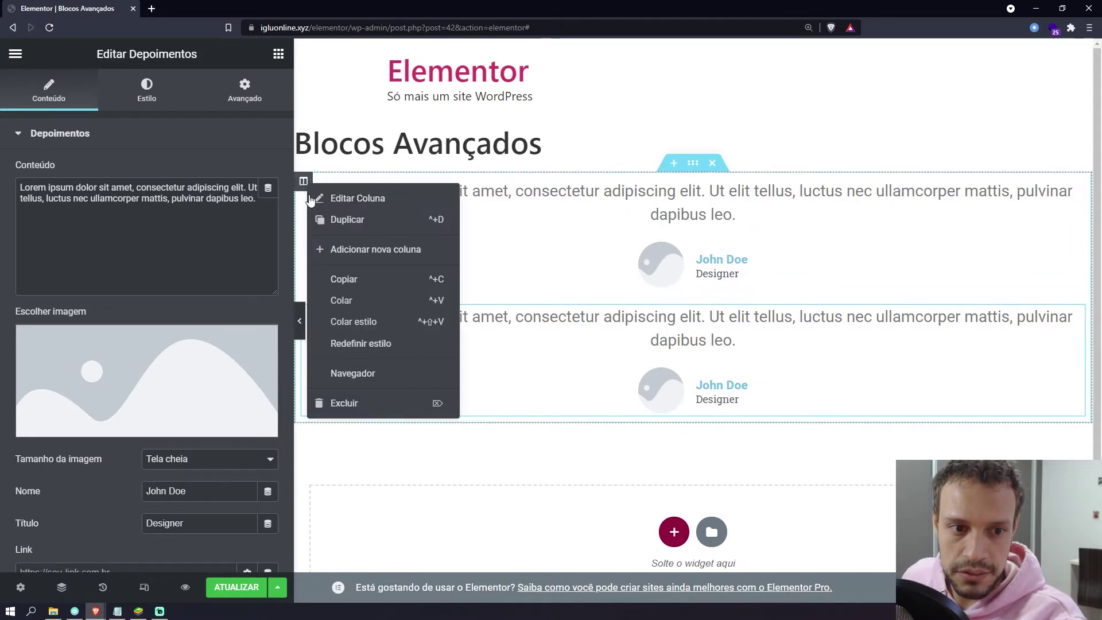
left_click(342, 220)
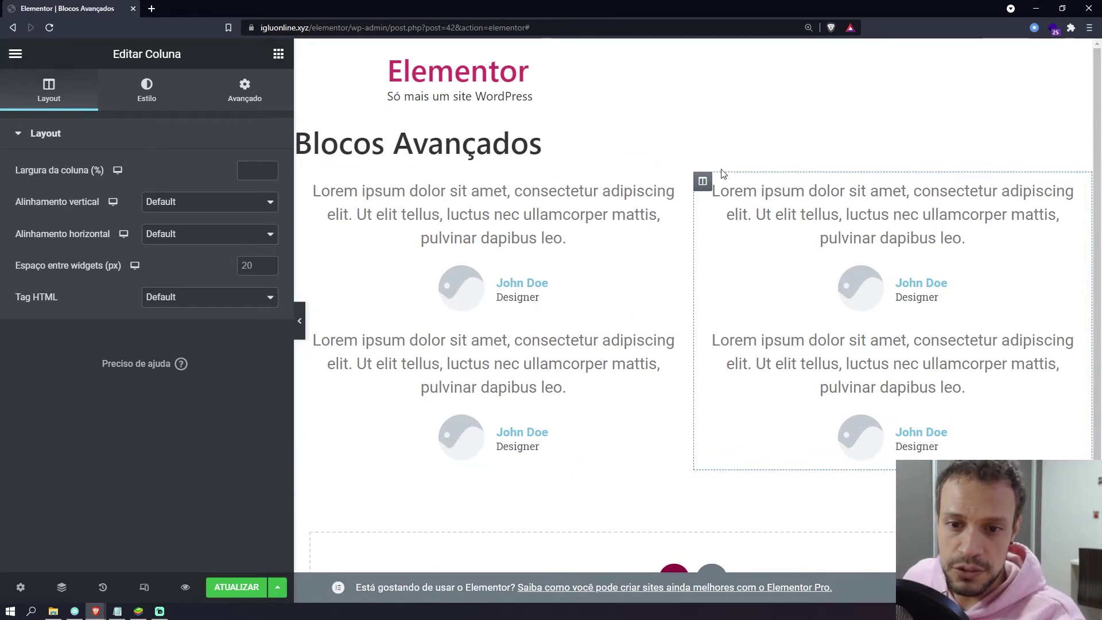
right_click(703, 184)
right_click(701, 180)
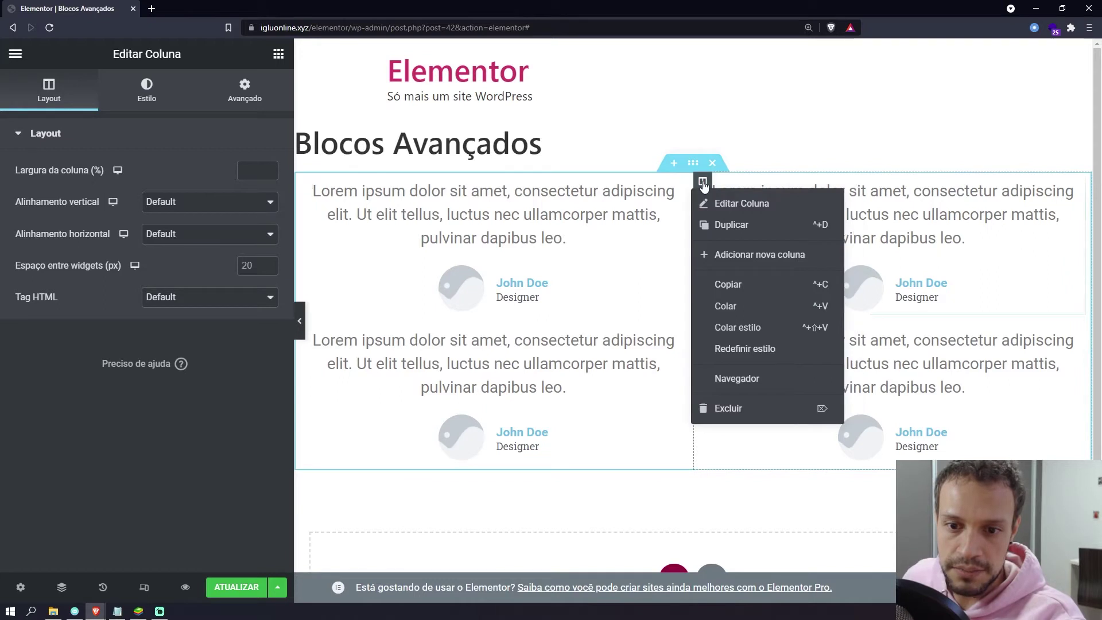
left_click(739, 401)
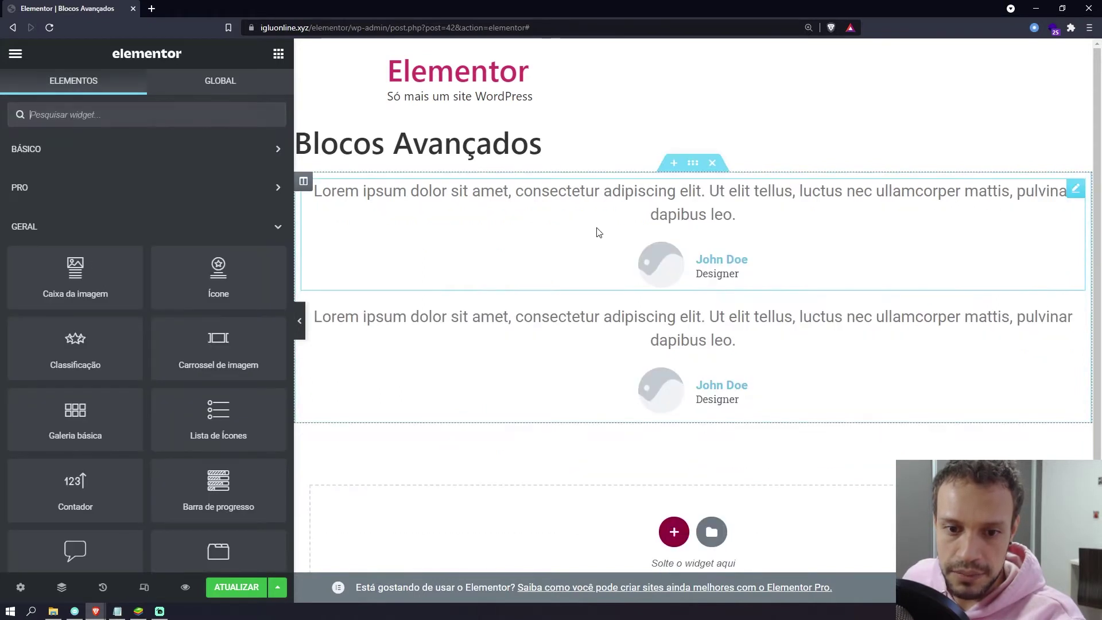
Delete both remaining testimonial widgets from the column.
right_click(597, 232)
left_click(631, 443)
right_click(646, 210)
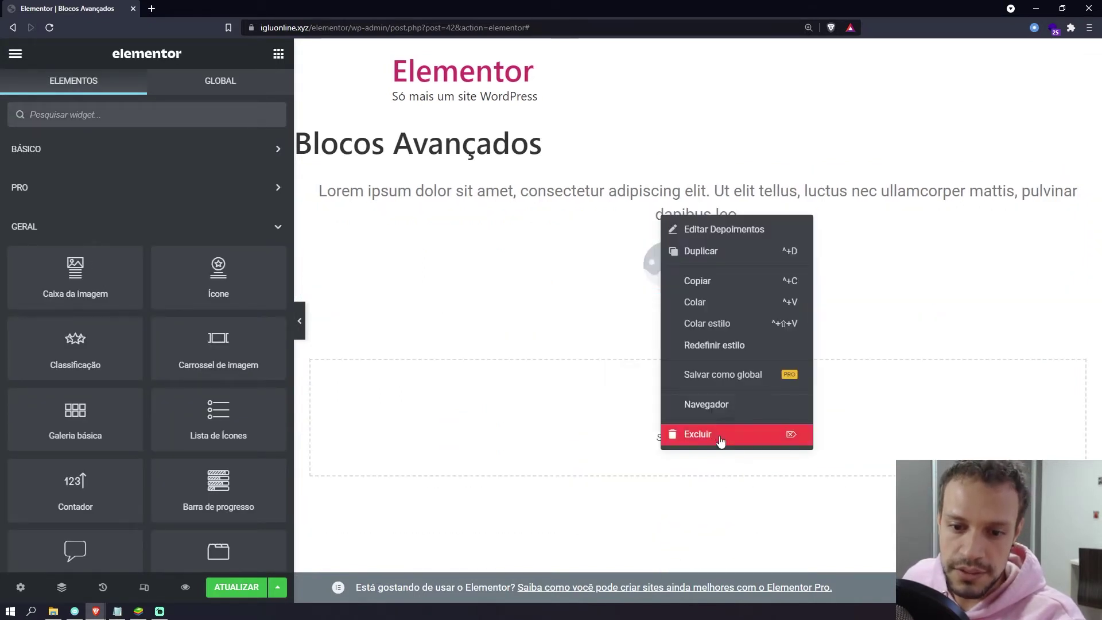
left_click(721, 439)
Add an Abas widget to the empty column and try switching between its two tabs.
scroll(208, 273, "down", 2)
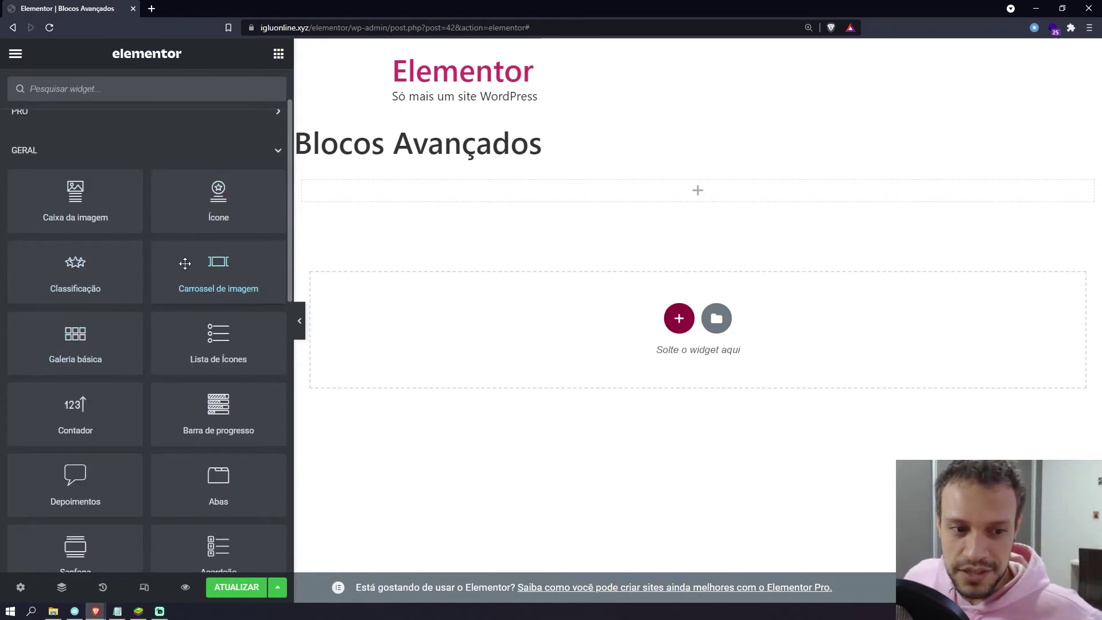
scroll(167, 315, "down", 3)
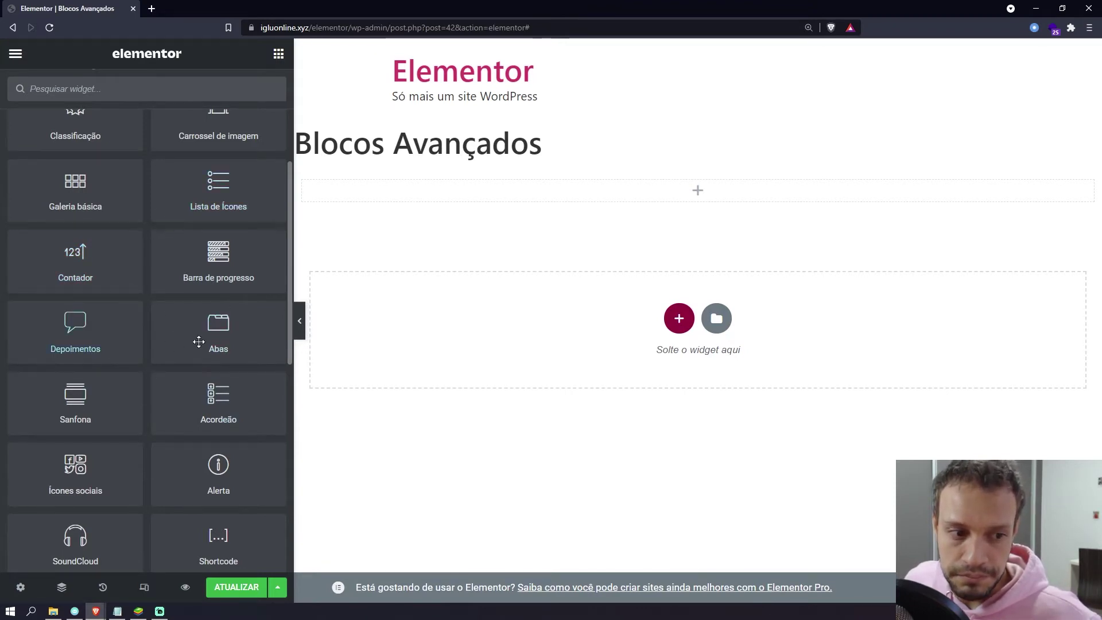
left_click_drag(211, 335, 550, 261)
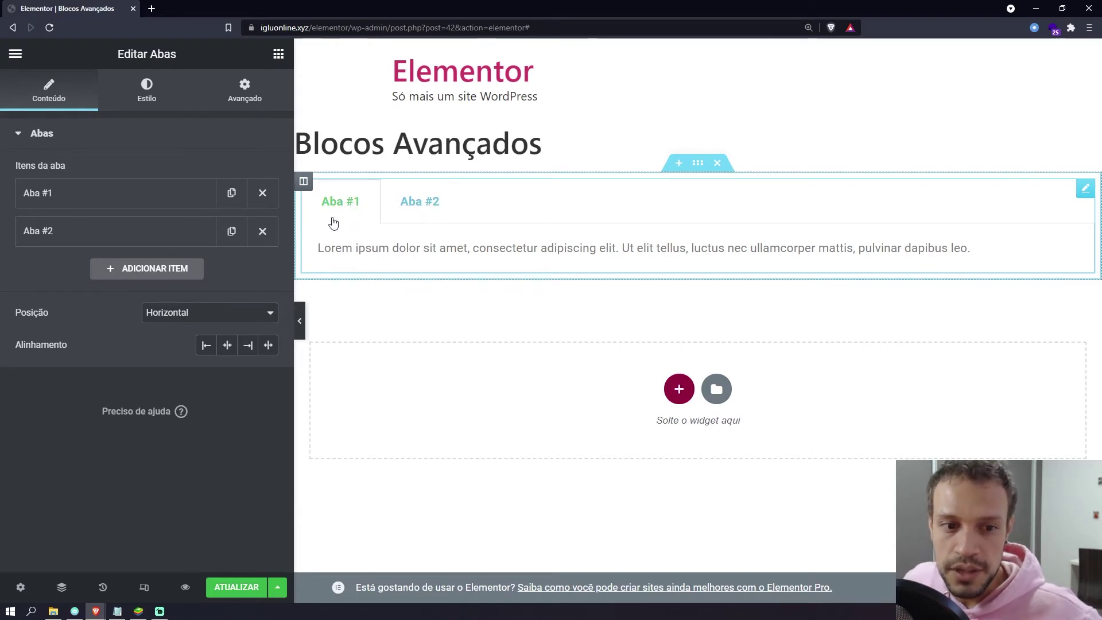
left_click(421, 208)
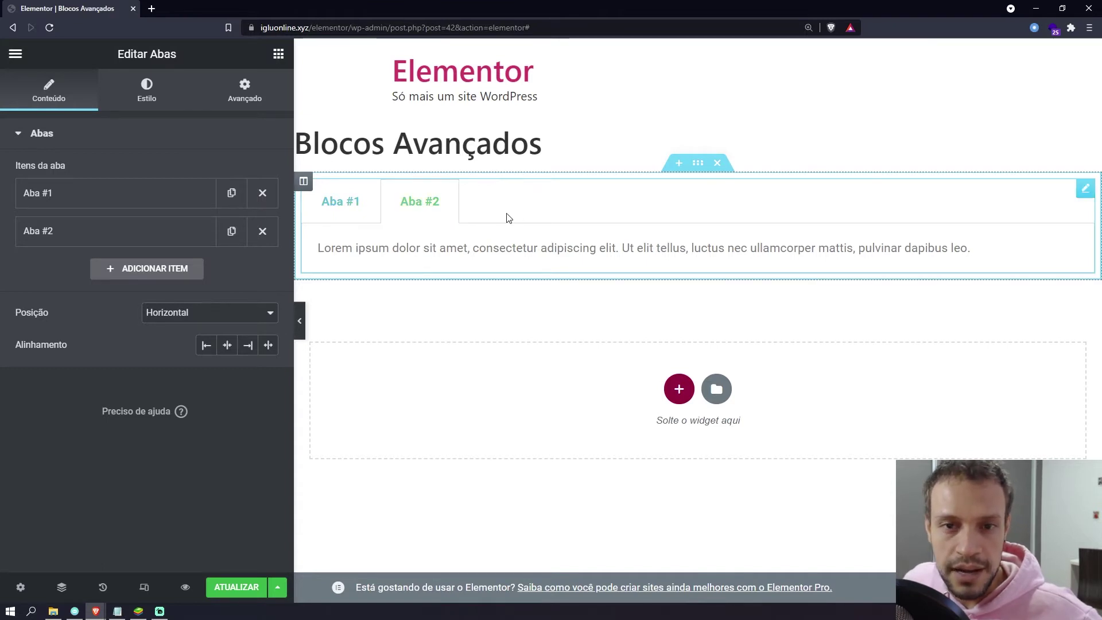
left_click(343, 206)
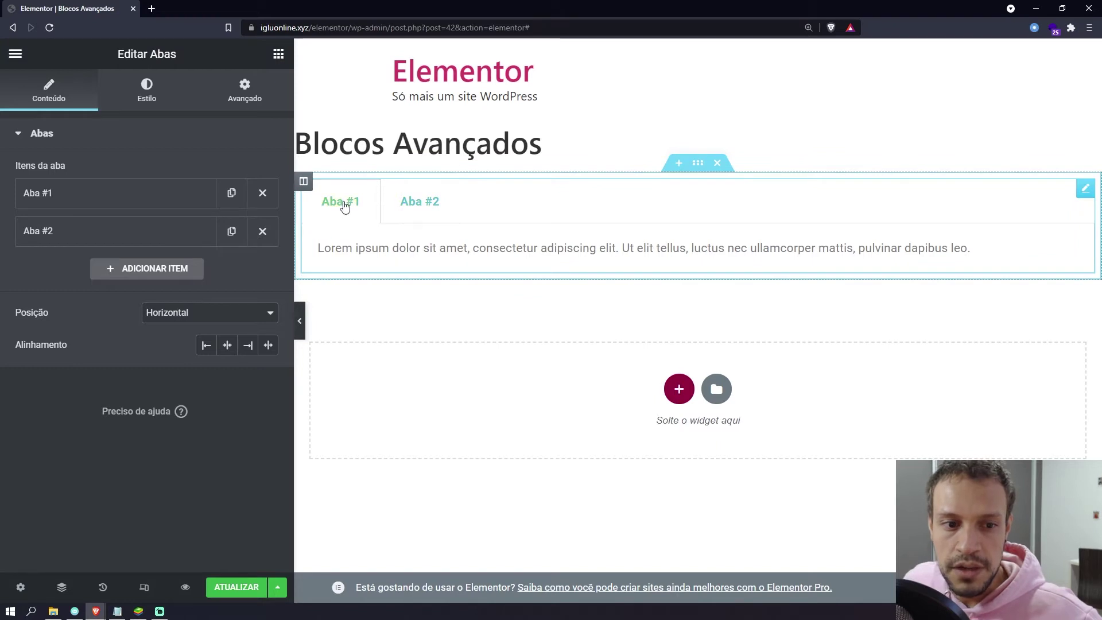
left_click(425, 213)
left_click(333, 221)
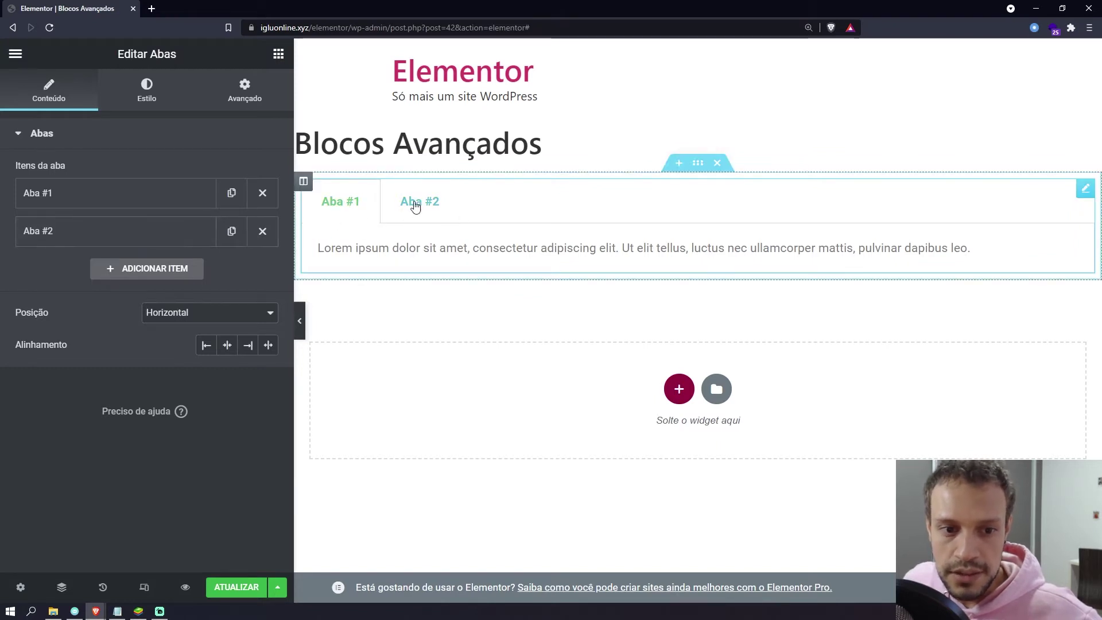
Replace the description text of the Aba #2 item with "dfdfsfsadfadsfadsf".
left_click(180, 232)
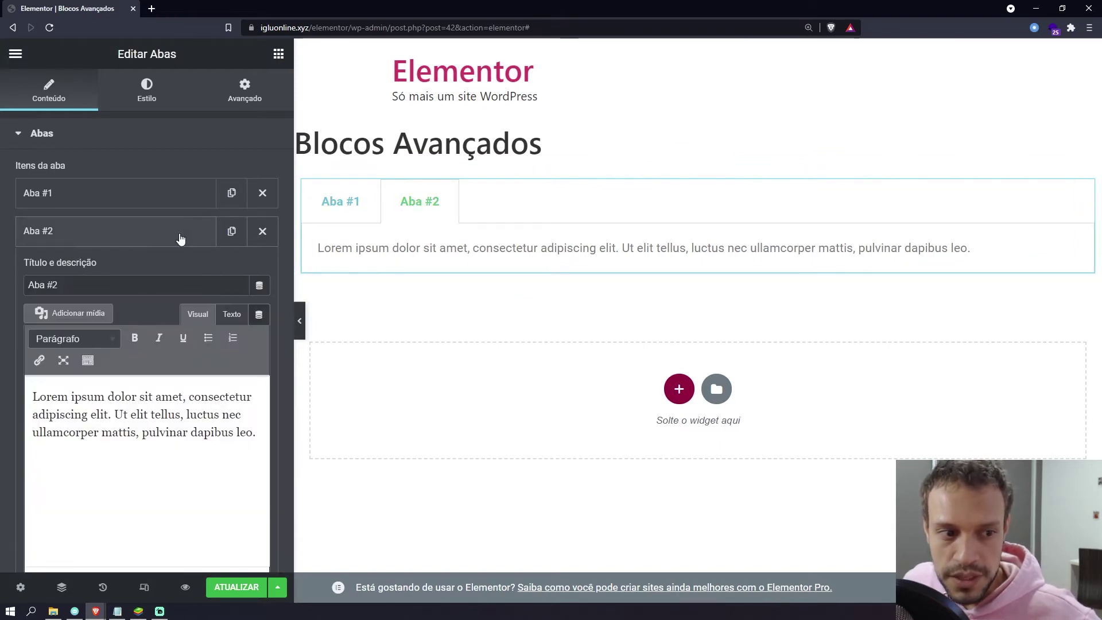
triple_click(136, 425)
type("dfdfsfsadfadsfadsf")
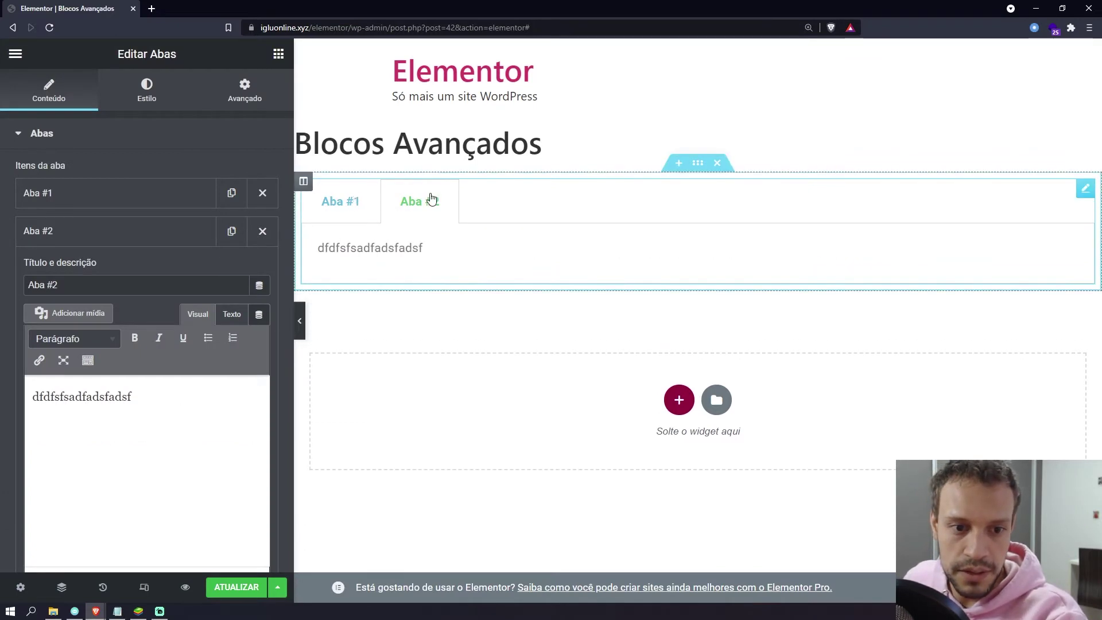
Switch repeatedly between Aba #1 and Aba #2 in the preview to compare their contents.
left_click(345, 195)
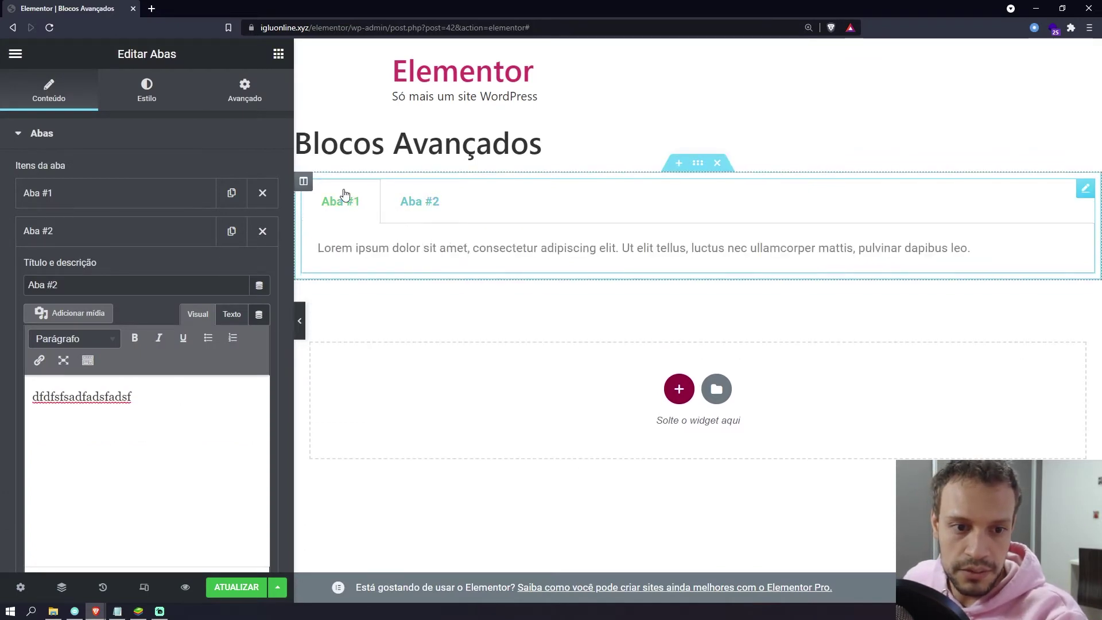
left_click(413, 206)
left_click(332, 202)
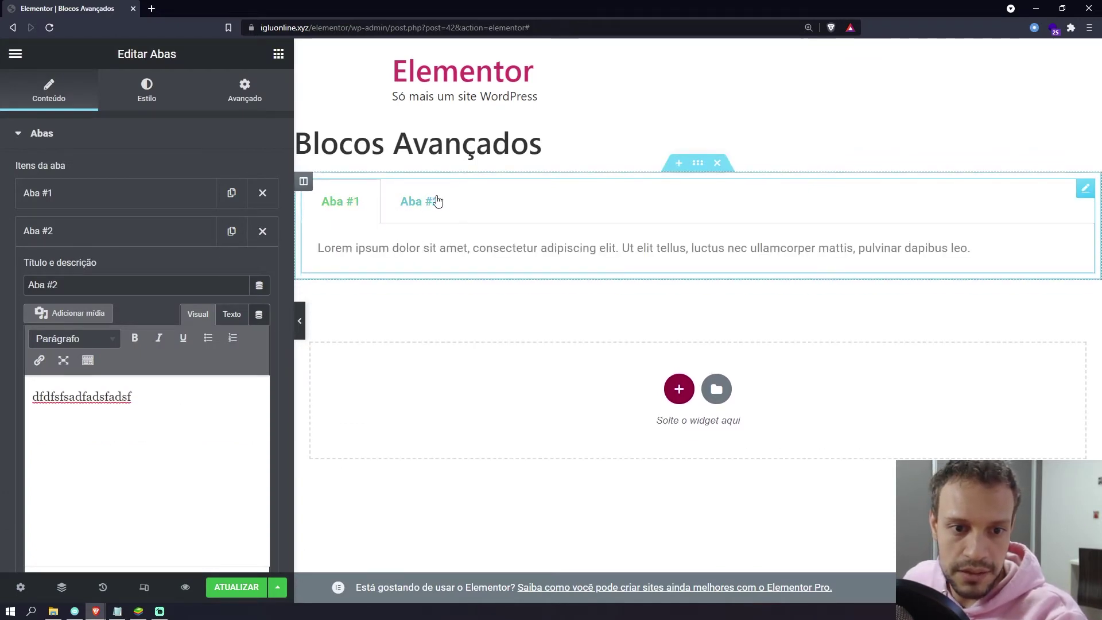
left_click(436, 202)
left_click(328, 203)
left_click(405, 208)
left_click(347, 209)
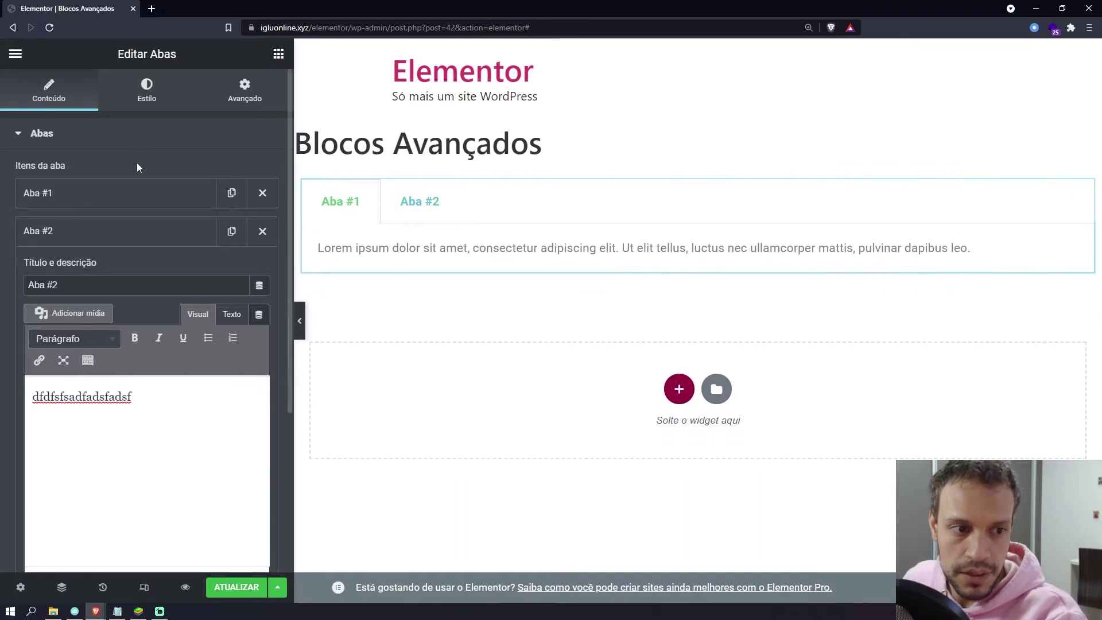
Collapse the Aba #2 item's settings and briefly check those of the Aba #1 item.
left_click(78, 232)
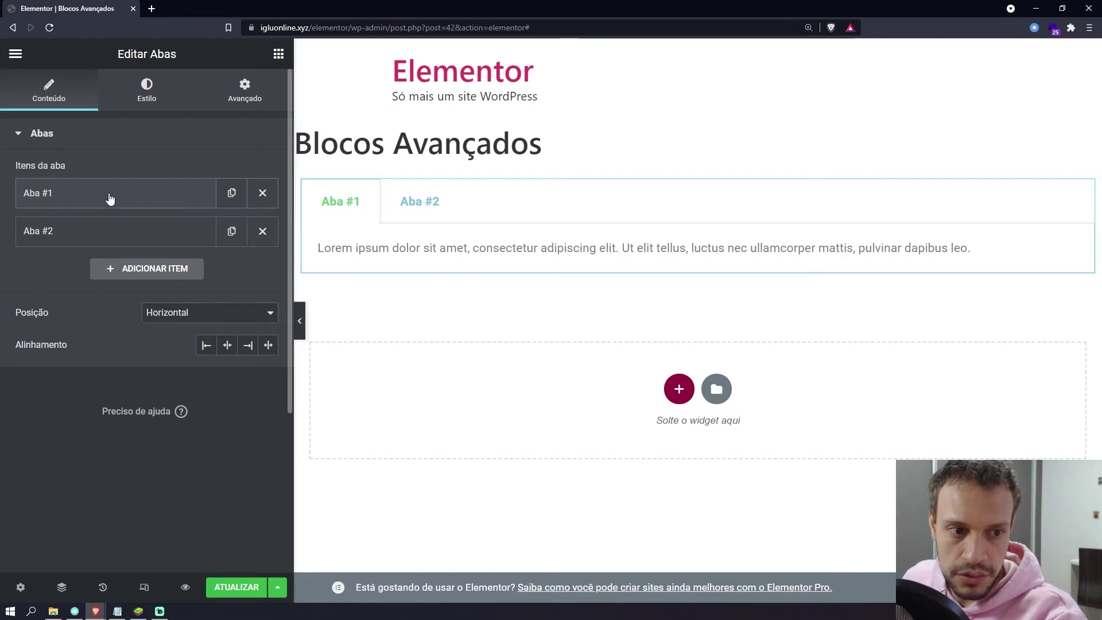
left_click(173, 205)
left_click(171, 207)
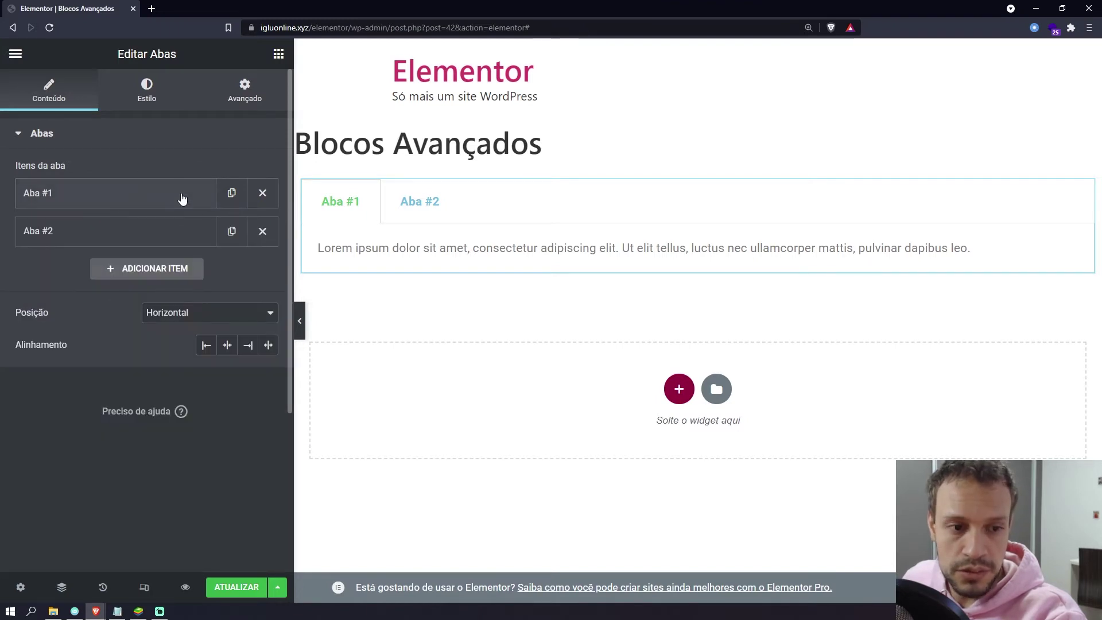
Delete the Aba #2 item, add a new tab item in its place and collapse its settings.
left_click(263, 231)
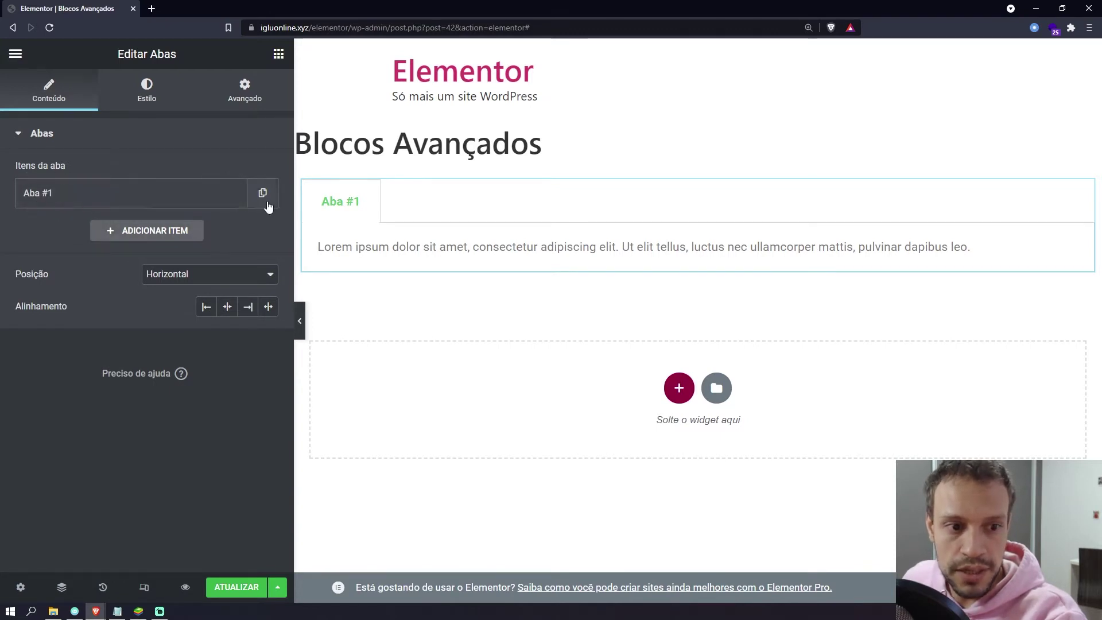
left_click(163, 234)
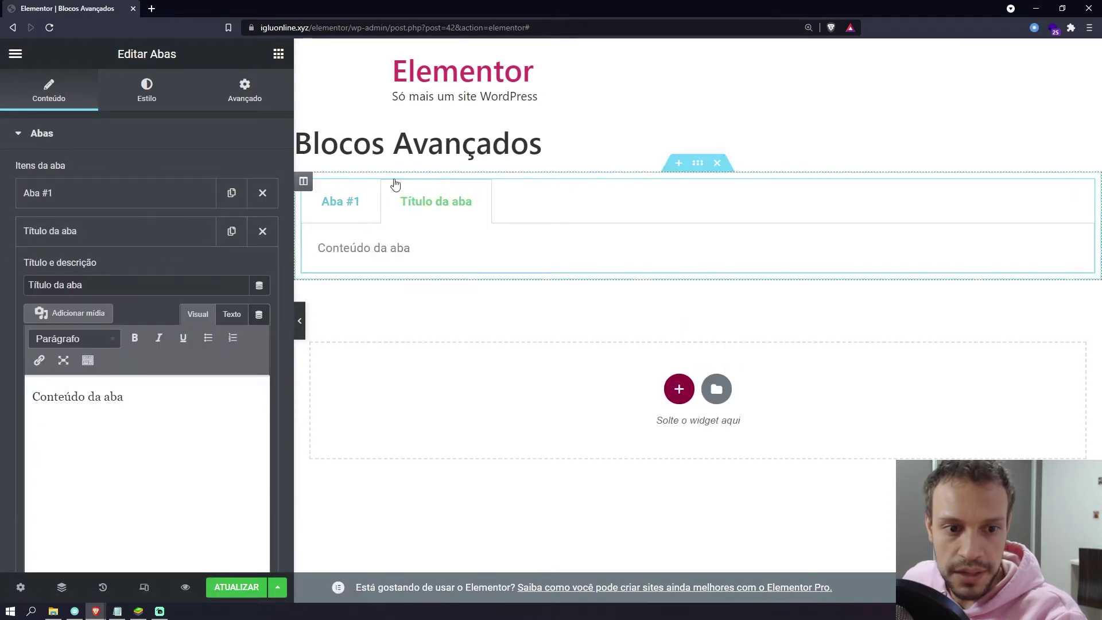
left_click(202, 229)
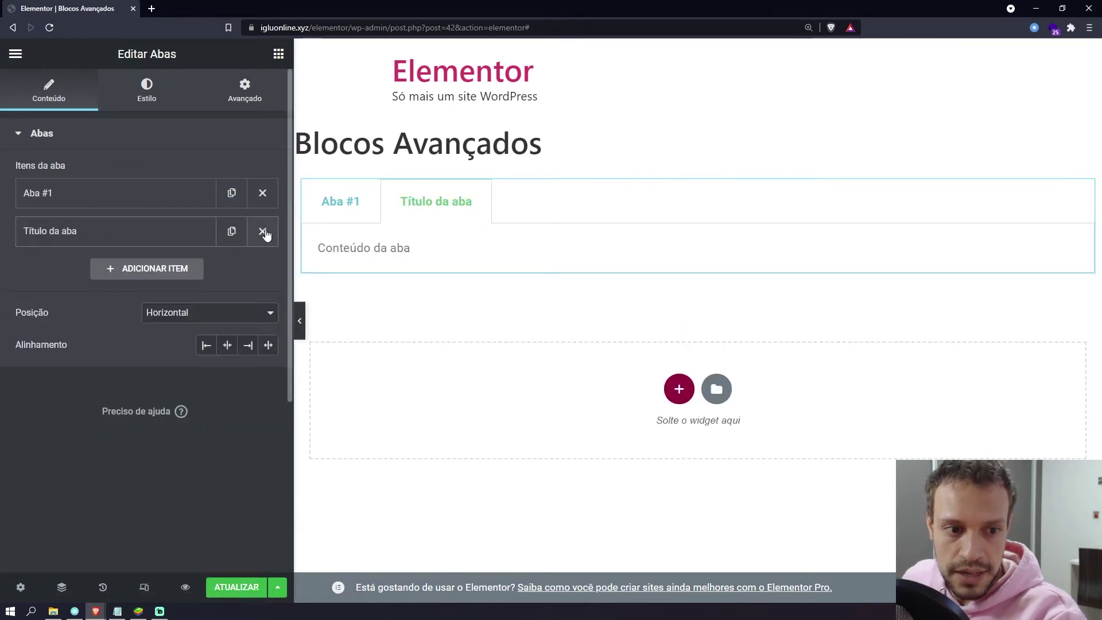
Duplicate the Título da aba item three times so the widget holds four of them besides Aba #1.
left_click(228, 239)
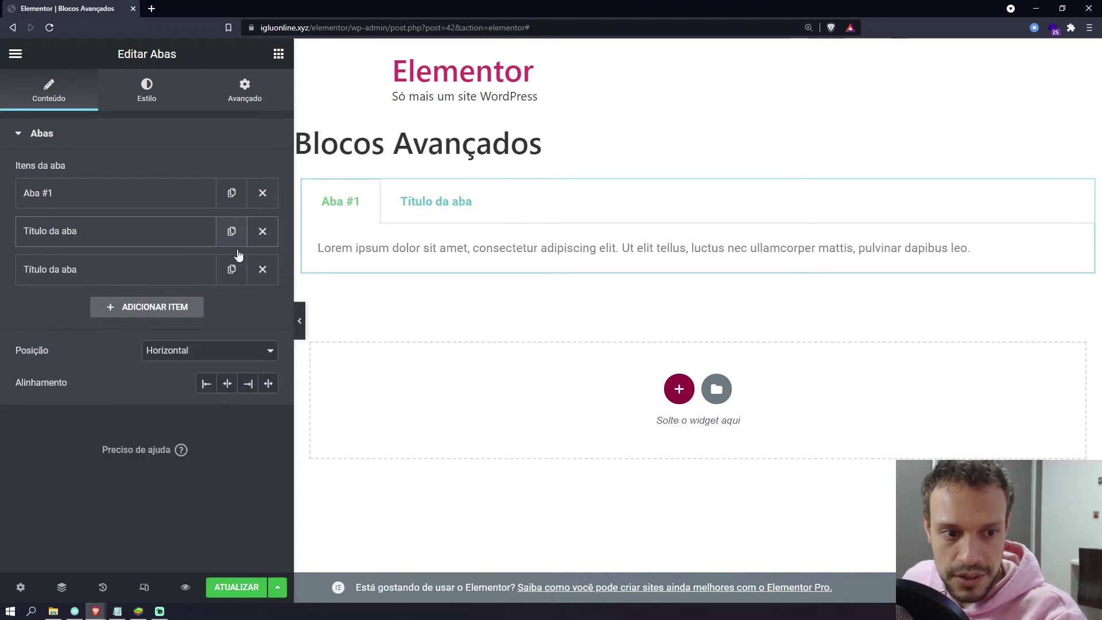
left_click(239, 283)
left_click(239, 282)
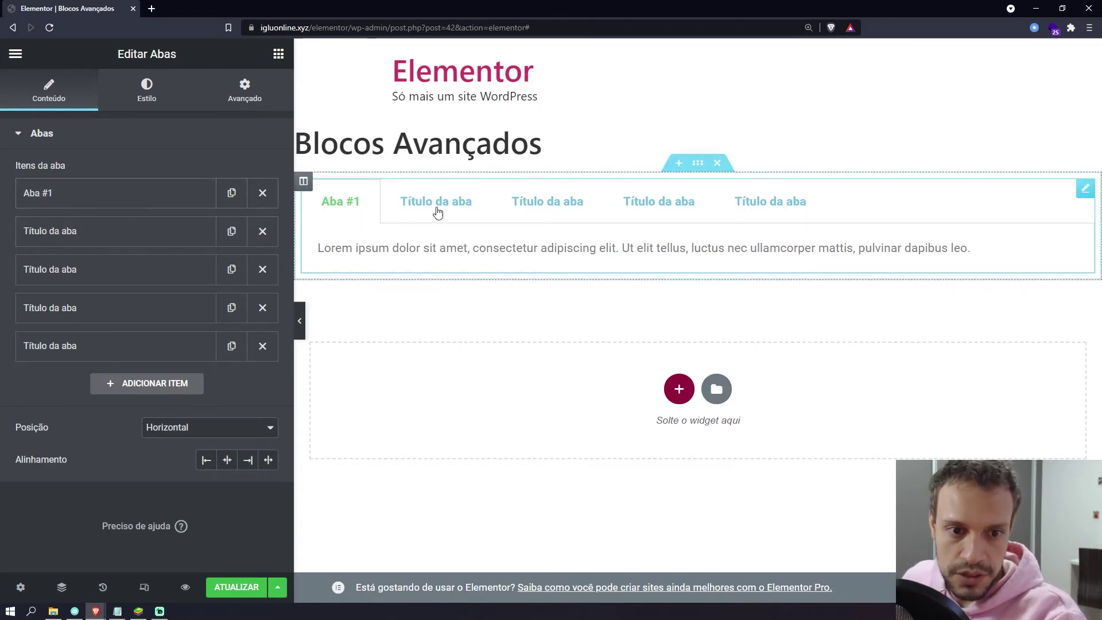
Rename the first Título da aba item as "sadfsdfadsf" and collapse its settings.
left_click(98, 232)
left_click(114, 285)
key("ctrl+a")
key("BackSpace")
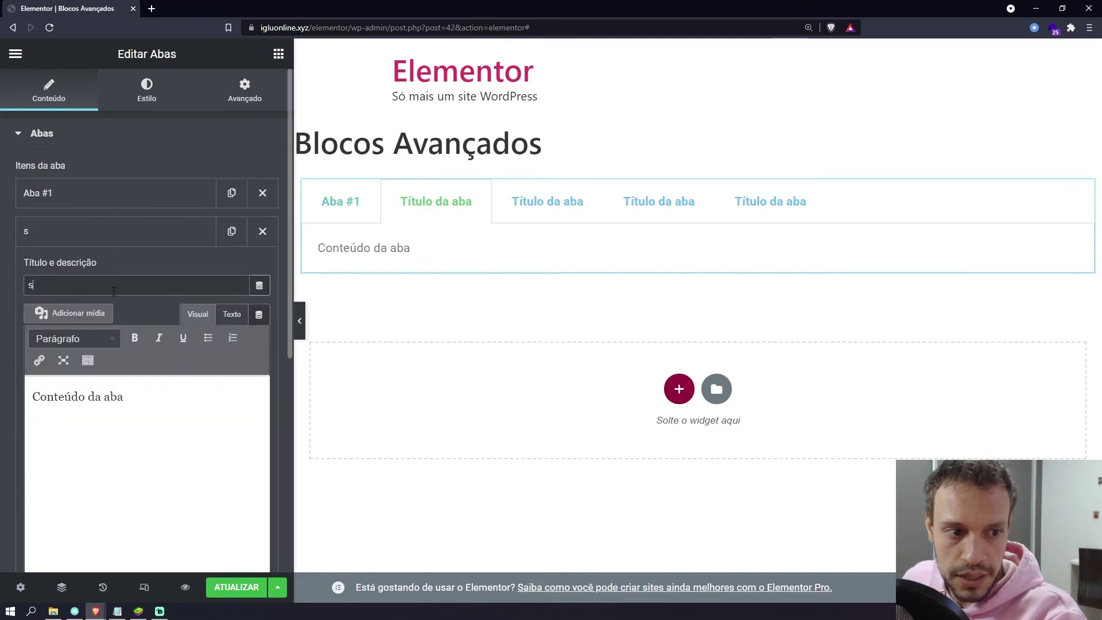
type("sadfsdfadsf")
left_click(136, 230)
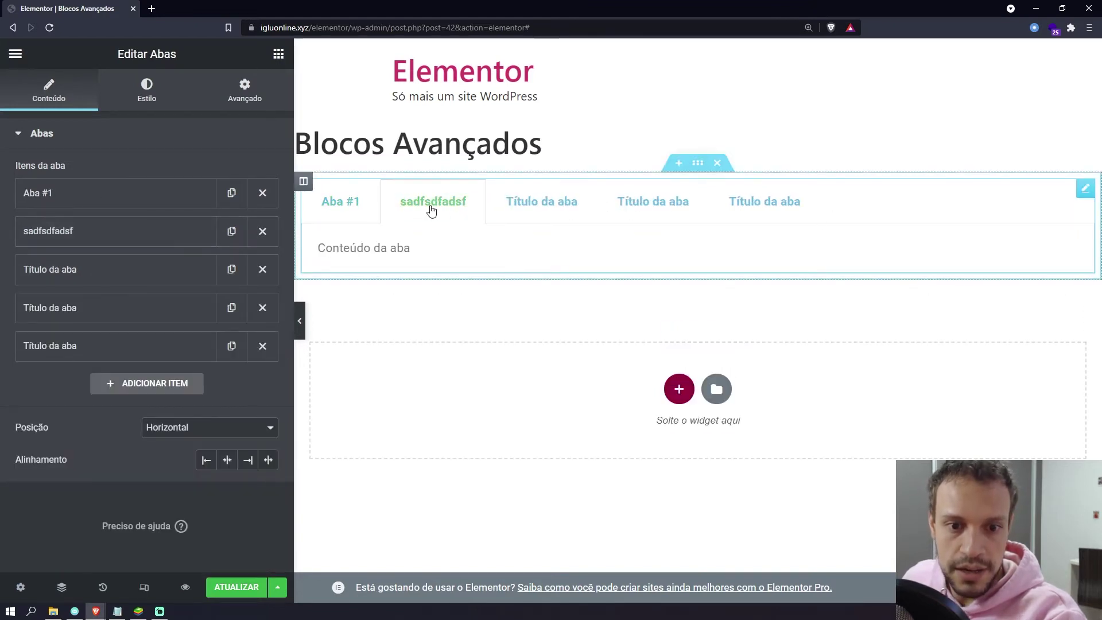
Switch through the tabs in the preview in both directions, ending on Aba #1.
left_click(555, 209)
left_click(681, 207)
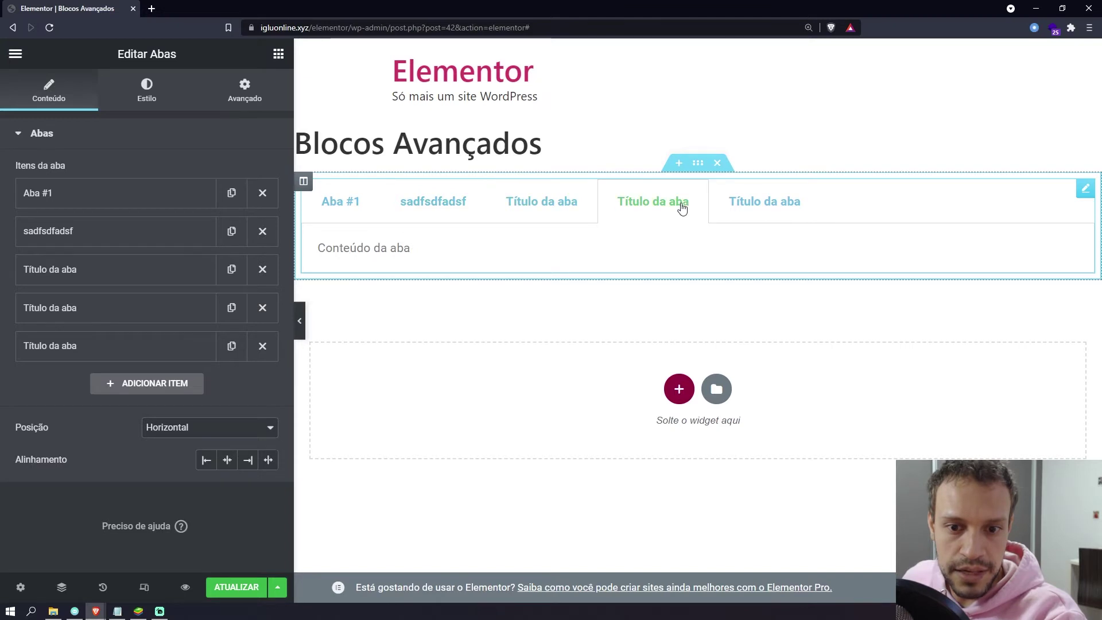
left_click(756, 210)
left_click(622, 206)
left_click(544, 215)
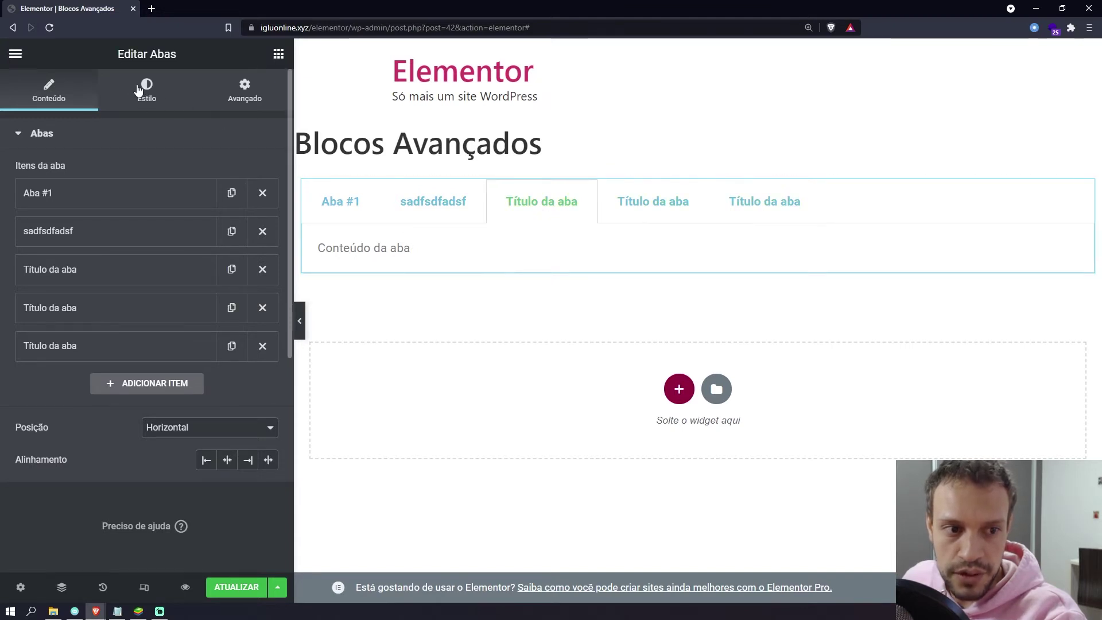
left_click(449, 202)
left_click(350, 209)
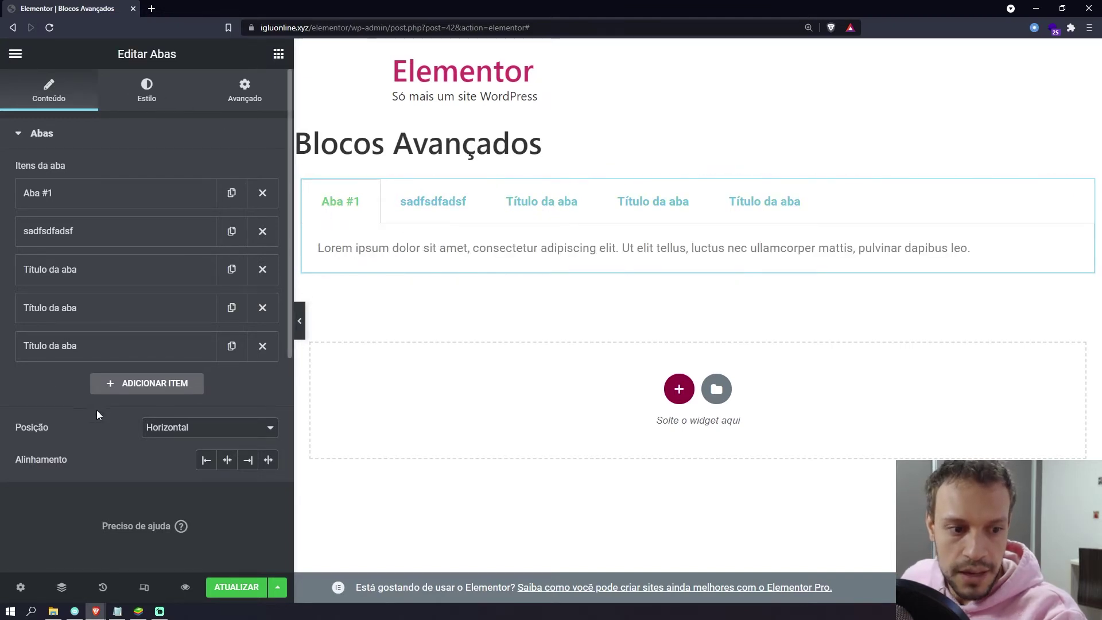
Review the Aba #1 item's title and description text, then collapse its settings.
left_click(135, 202)
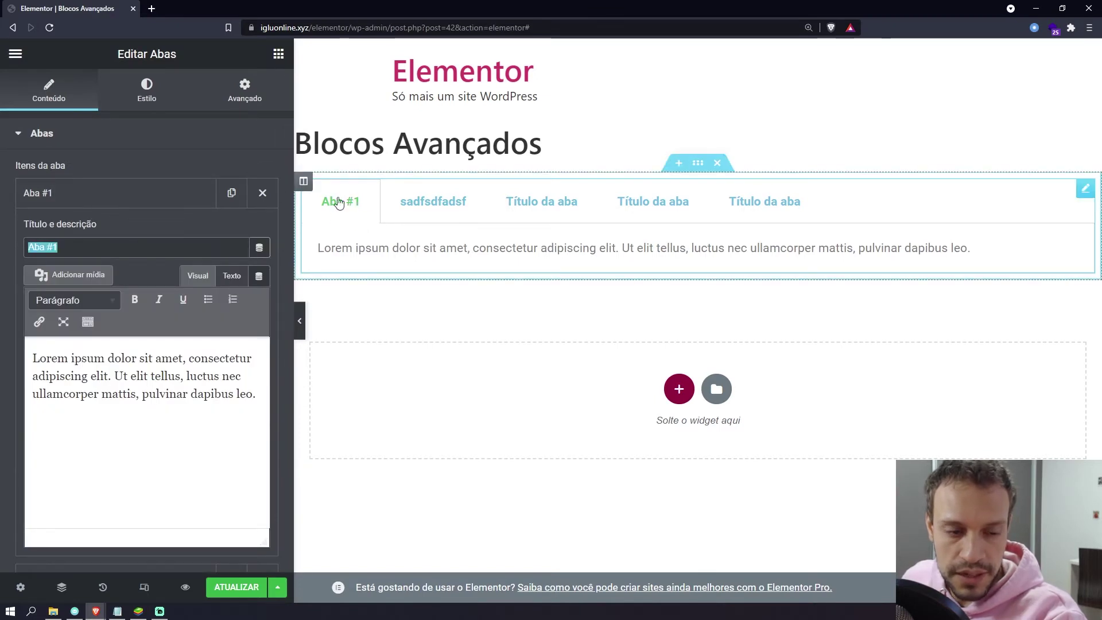
scroll(118, 263, "down", 1)
left_click_drag(34, 279, 285, 317)
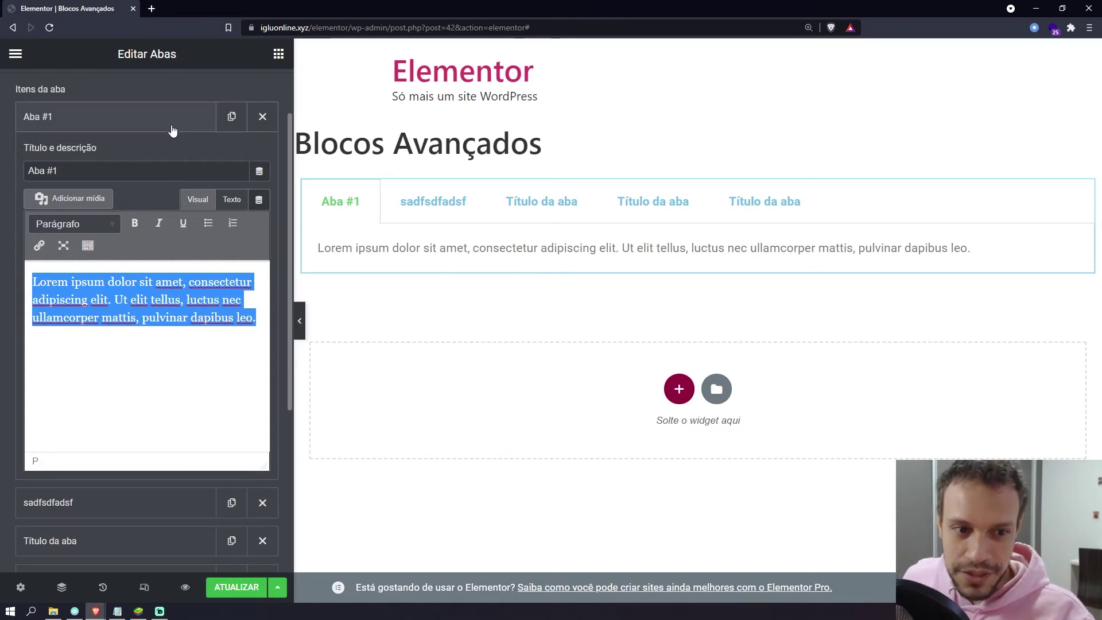
left_click(173, 155)
left_click(172, 118)
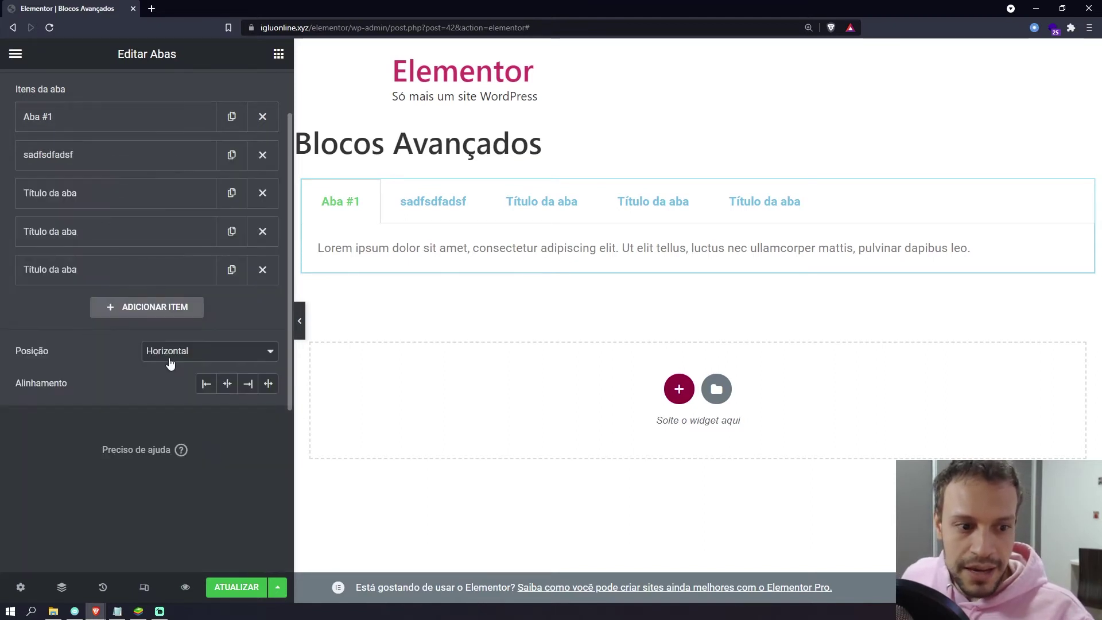
Set the tabs' position to Vertical and try switching between the stacked tabs in the preview.
left_click(205, 355)
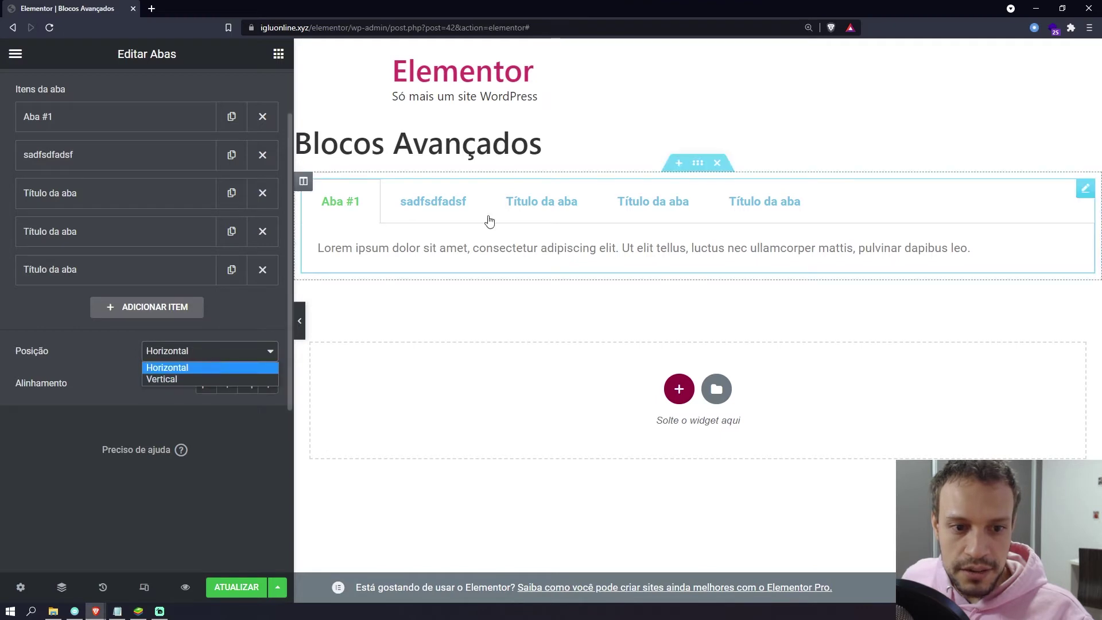
left_click(202, 379)
left_click(411, 255)
left_click(381, 290)
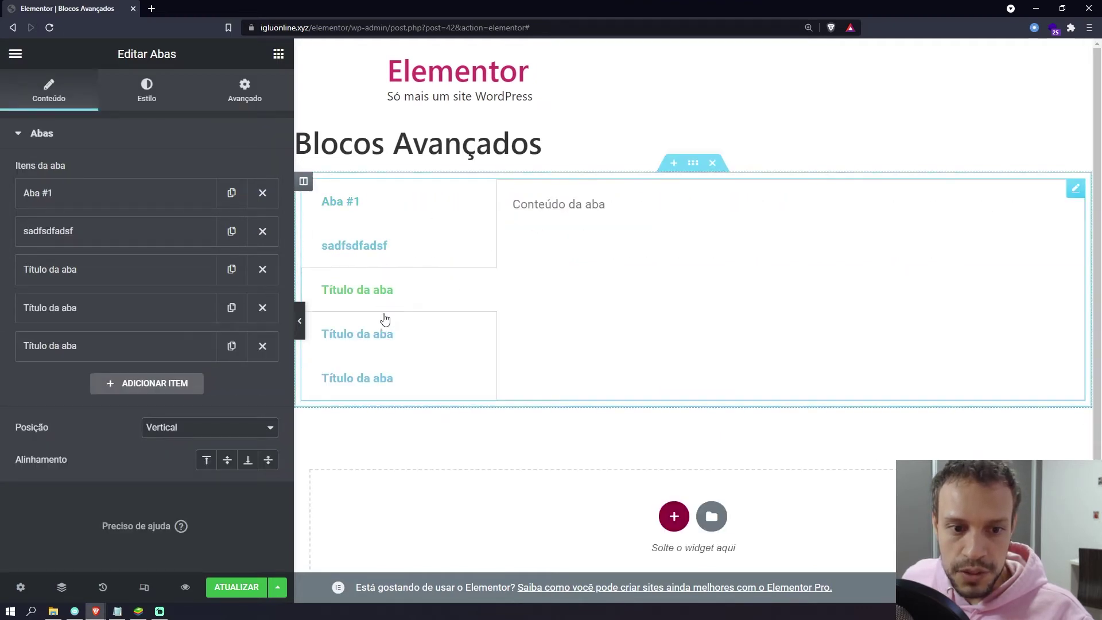
left_click(388, 346)
left_click(393, 392)
left_click(389, 218)
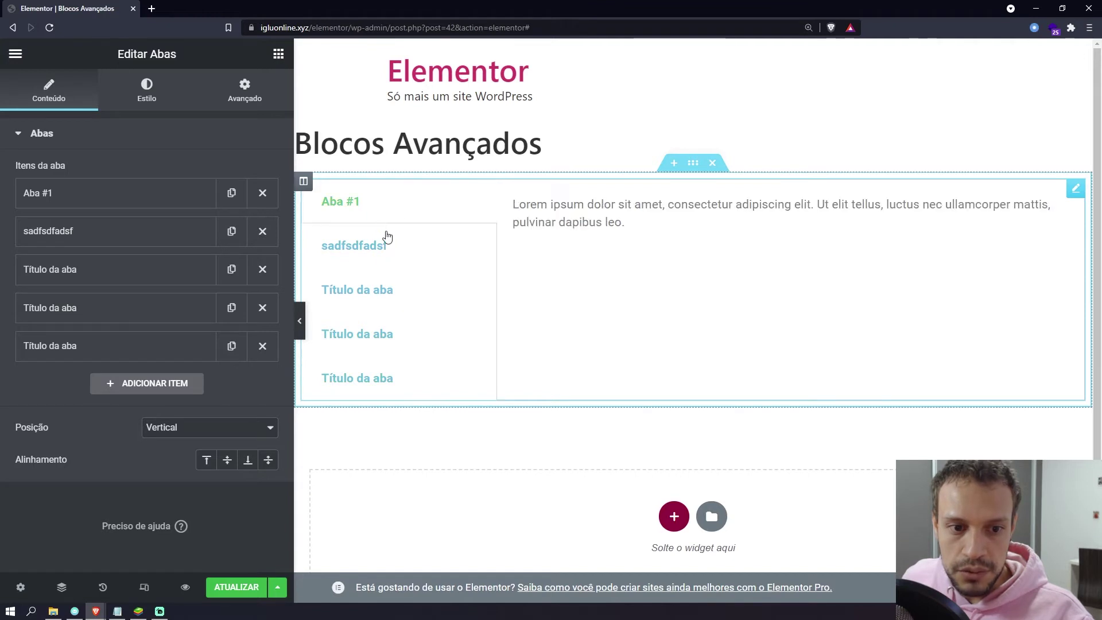
left_click(382, 262)
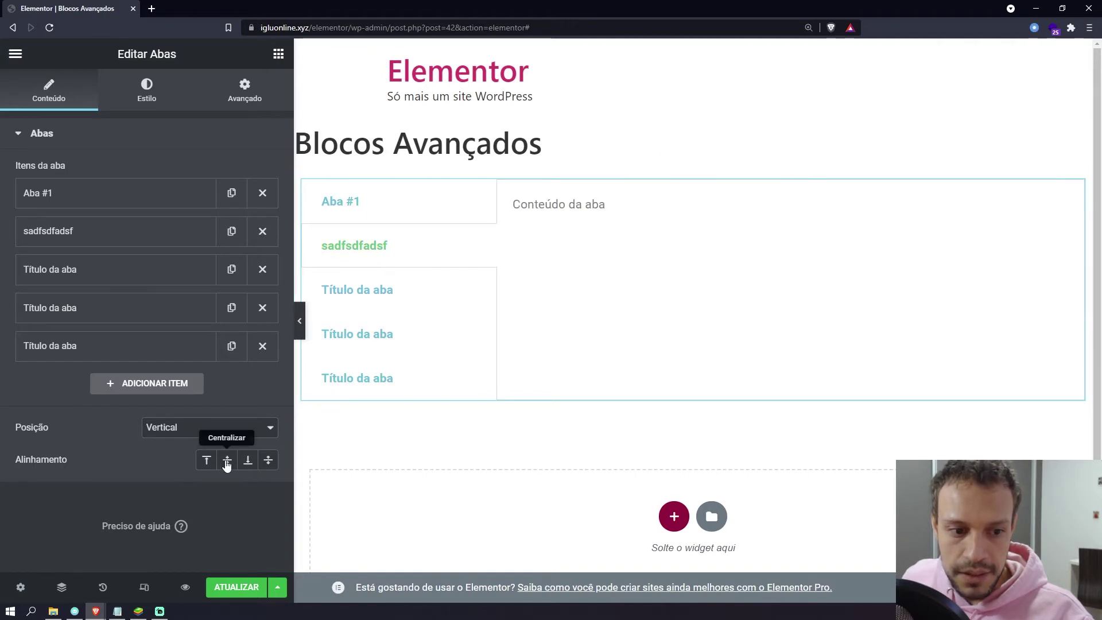
Set the vertical tabs' alignment to Início and return the position to Horizontal.
left_click(206, 460)
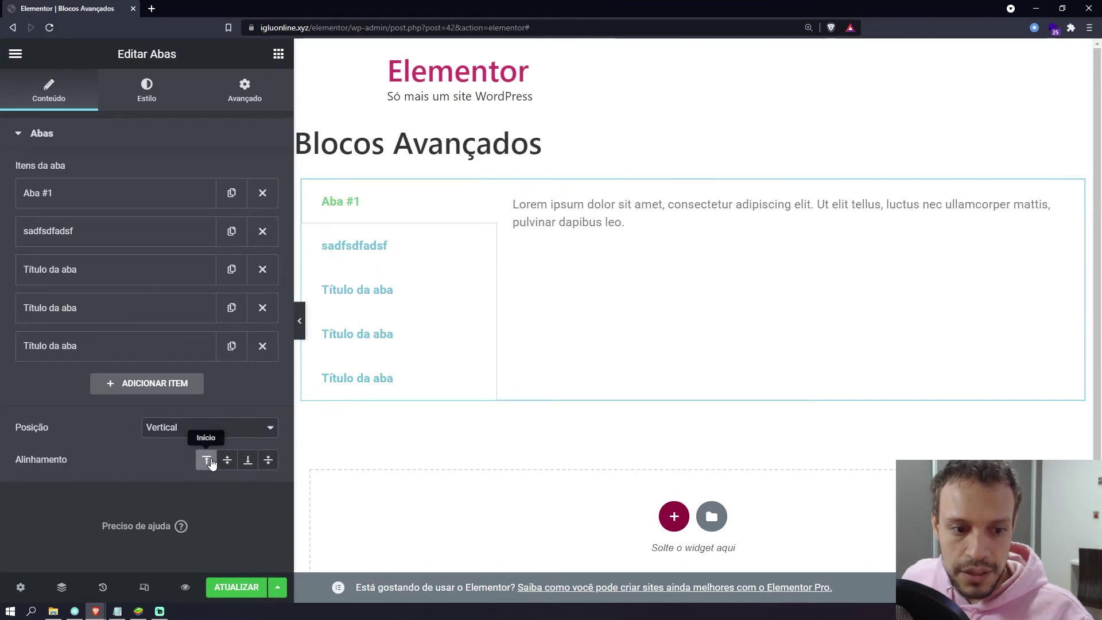
left_click(241, 428)
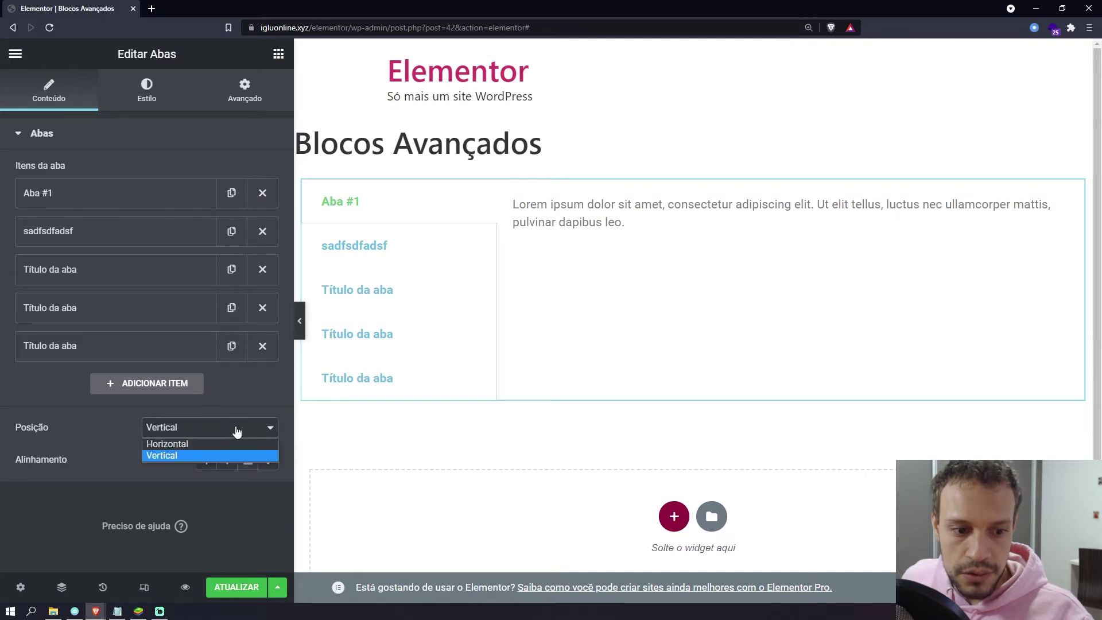
left_click(226, 433)
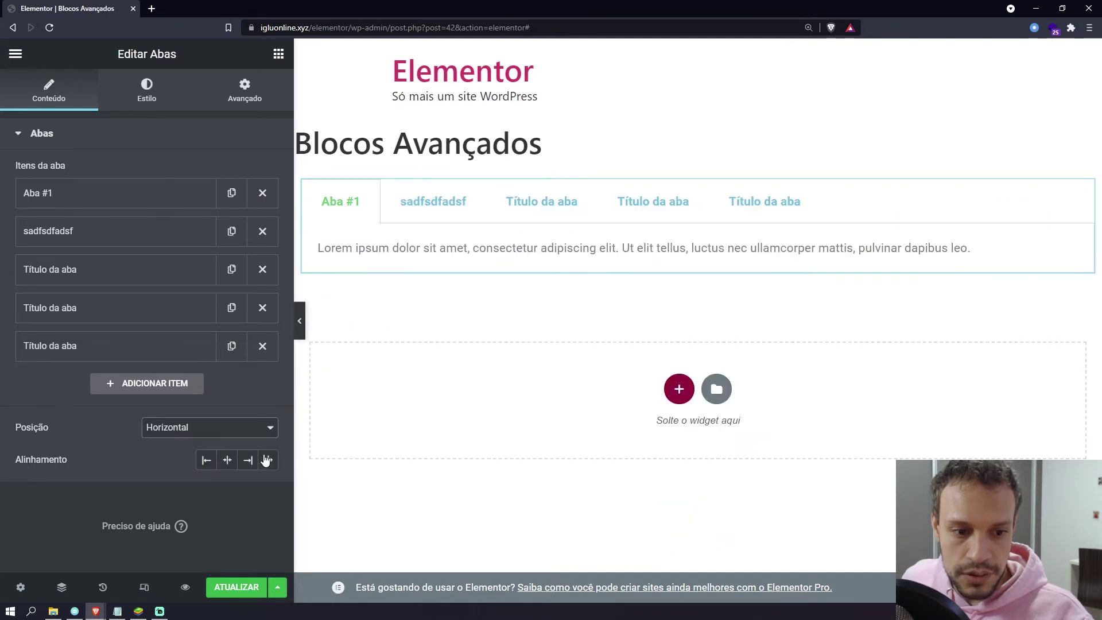
Try the centred, start and end alignments for the horizontal tabs, finishing with the full-width justified alignment.
left_click(227, 460)
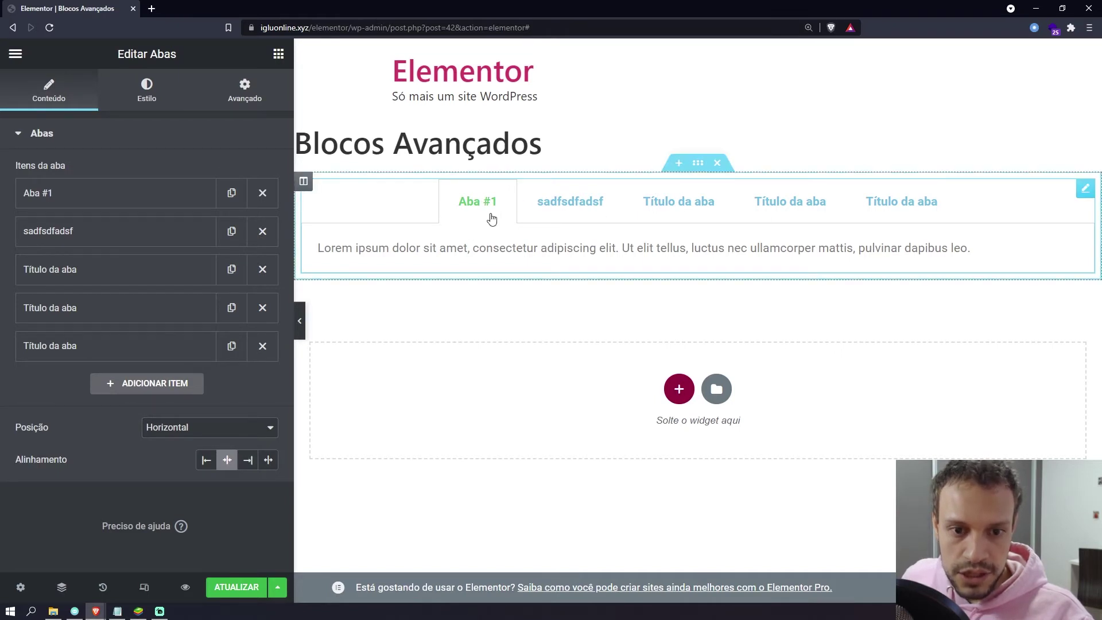
left_click(206, 460)
left_click(248, 459)
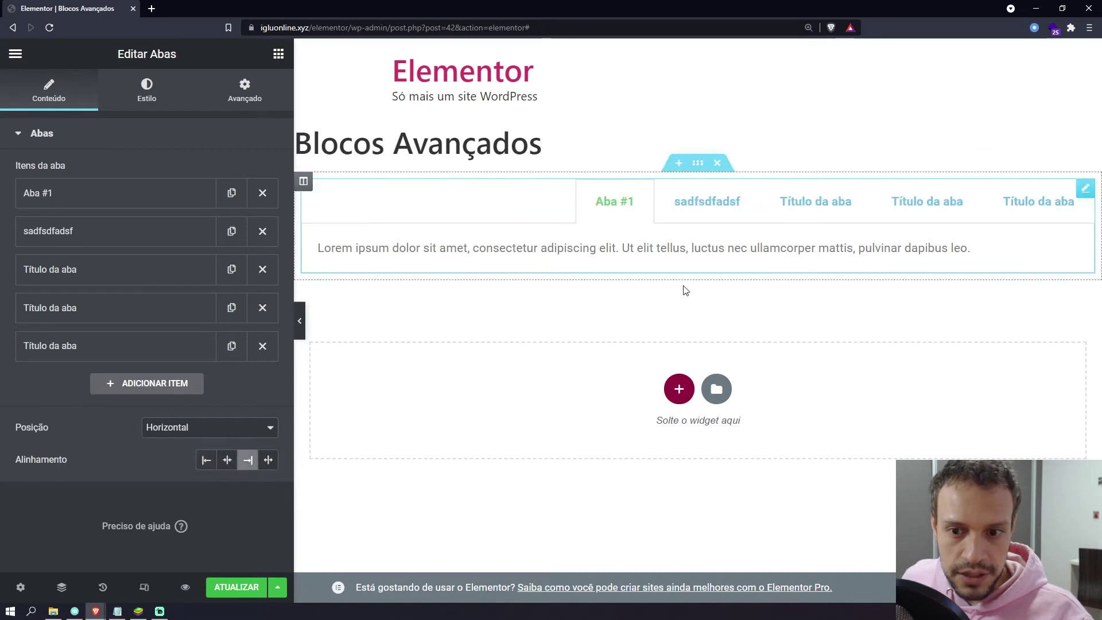
left_click(268, 459)
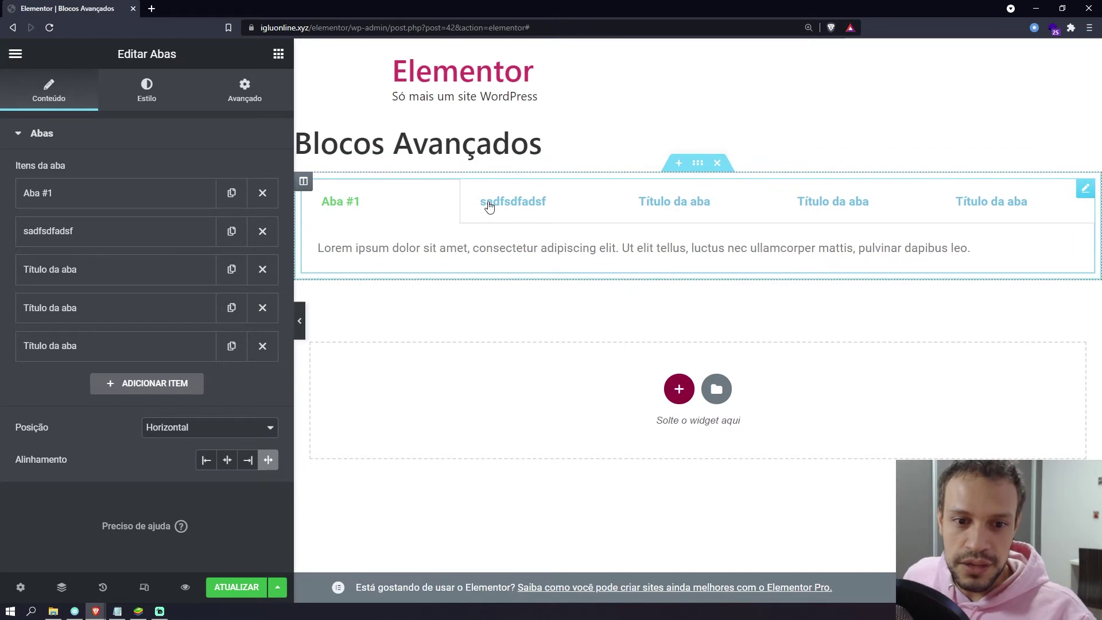
Try several of the justified tabs in the preview, beginning with sadfsdfadsf.
left_click(534, 202)
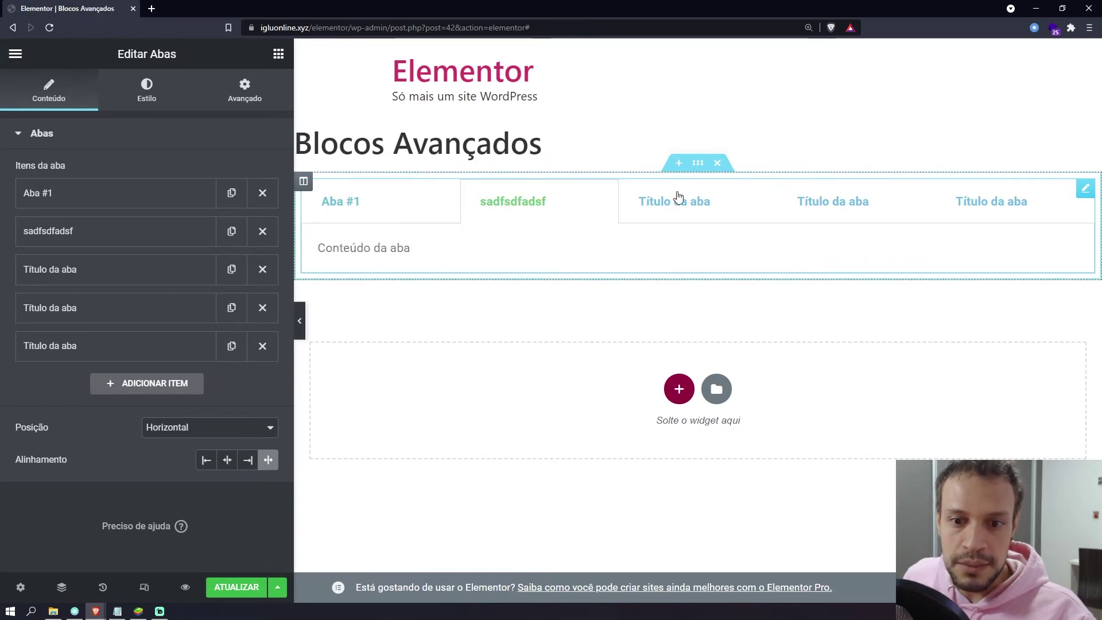
left_click(677, 201)
left_click(850, 207)
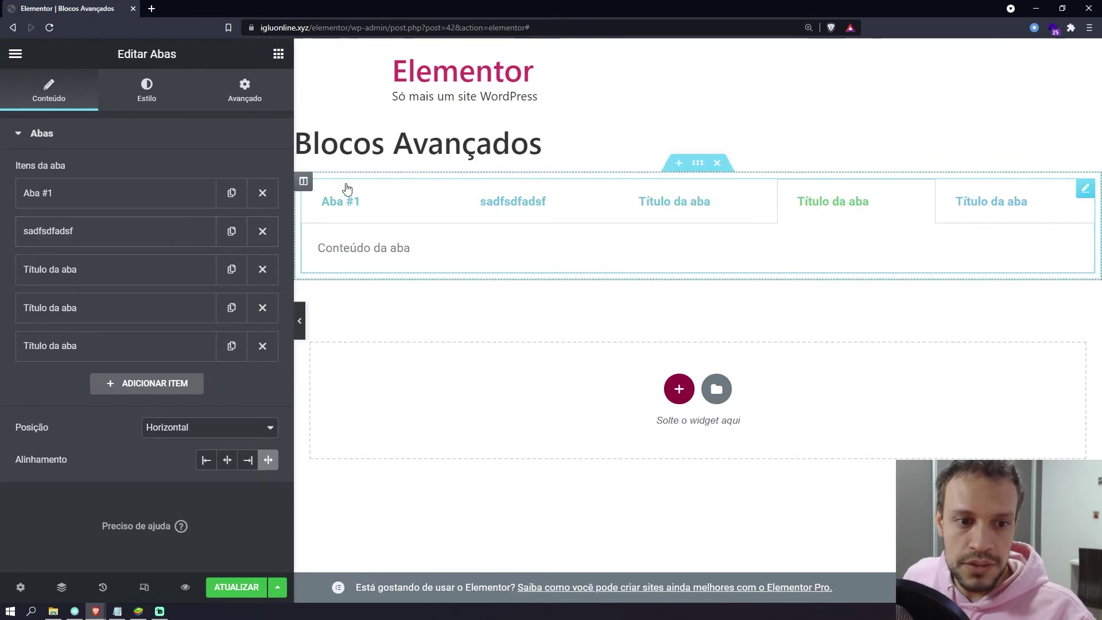
Set the boxed content width of the tabs' section to 665 and try the narrowed tabs in the preview.
left_click(297, 179)
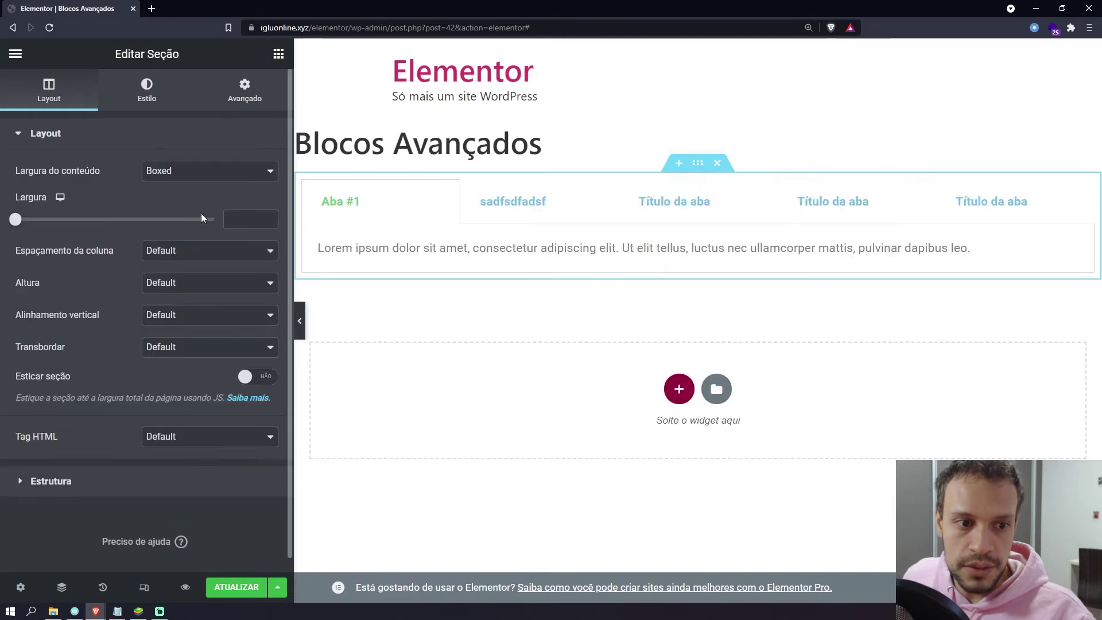
left_click_drag(15, 221, 44, 219)
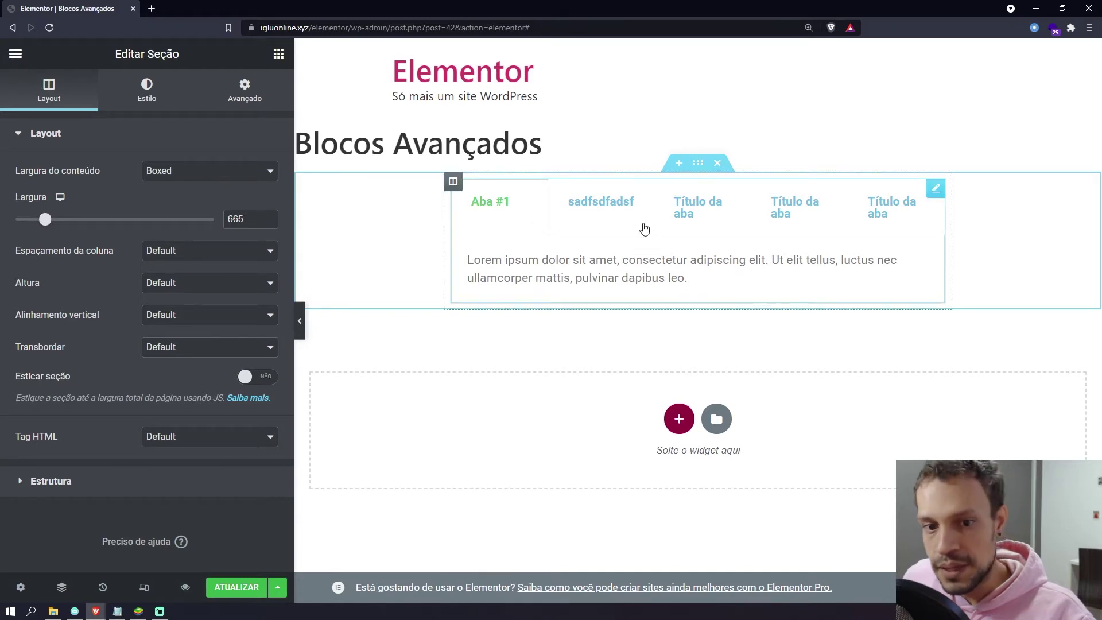
left_click(699, 218)
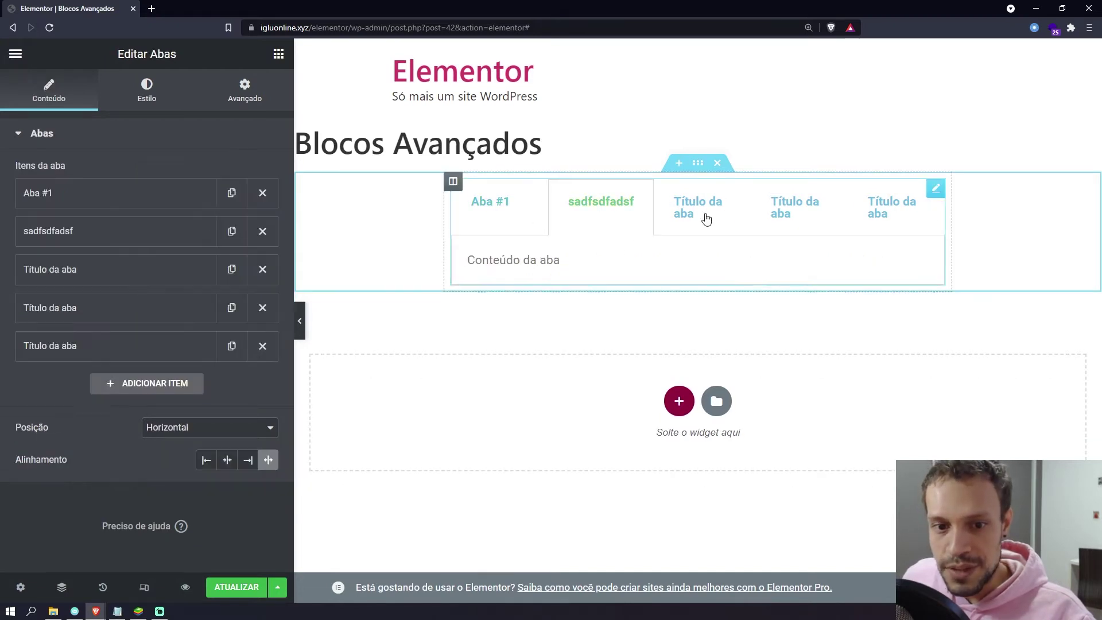
left_click(784, 214)
left_click(882, 217)
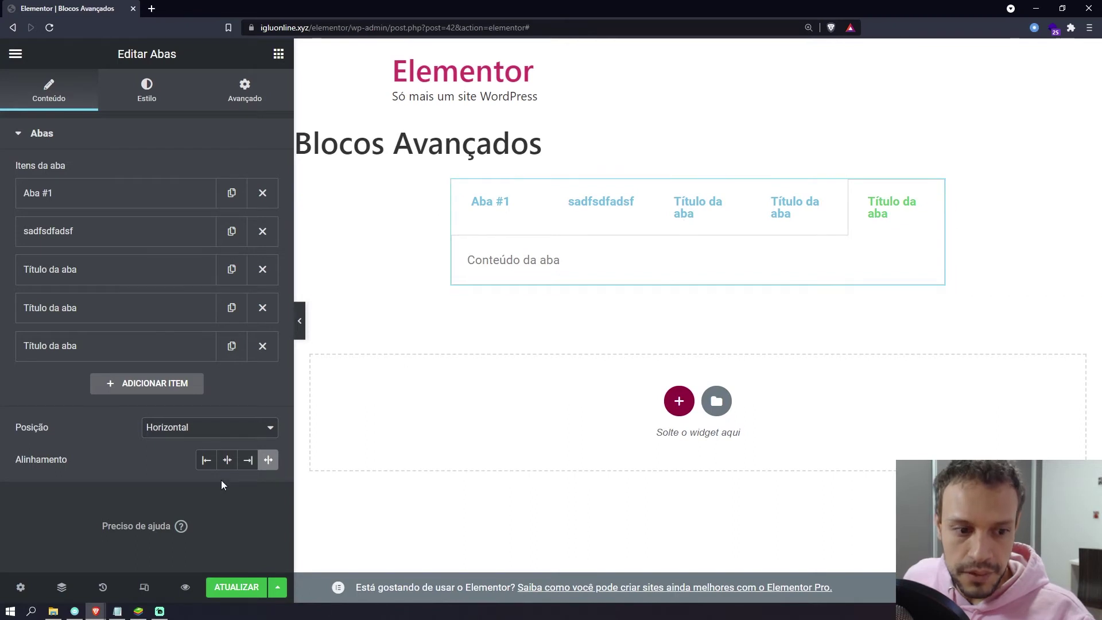
Clear the section's custom content width and briefly check its HTML tag options.
left_click(697, 163)
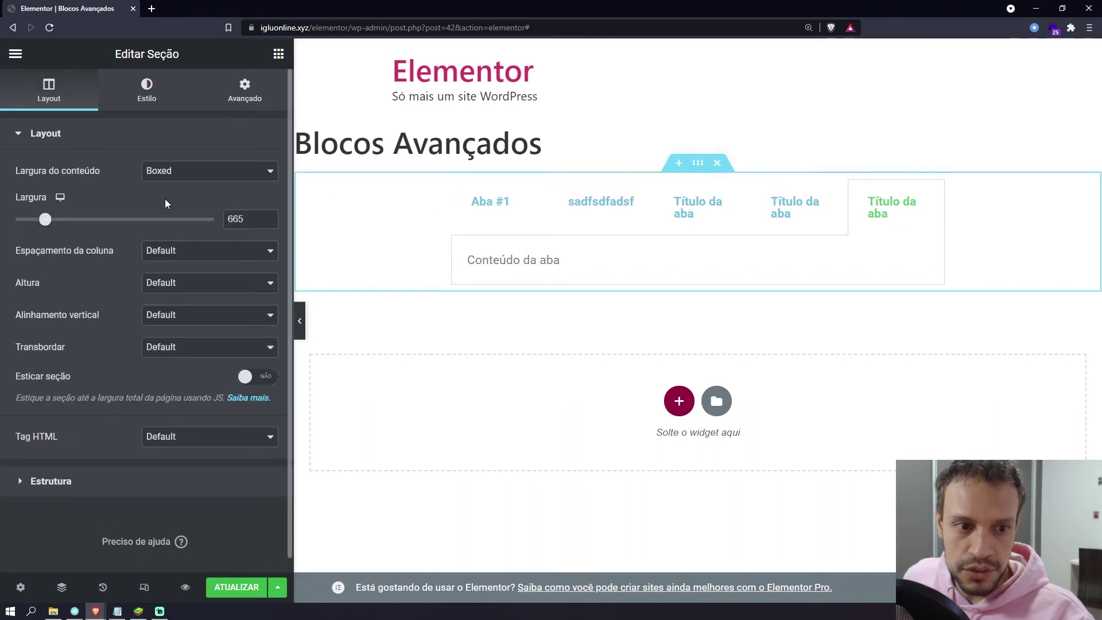
left_click_drag(255, 219, 173, 217)
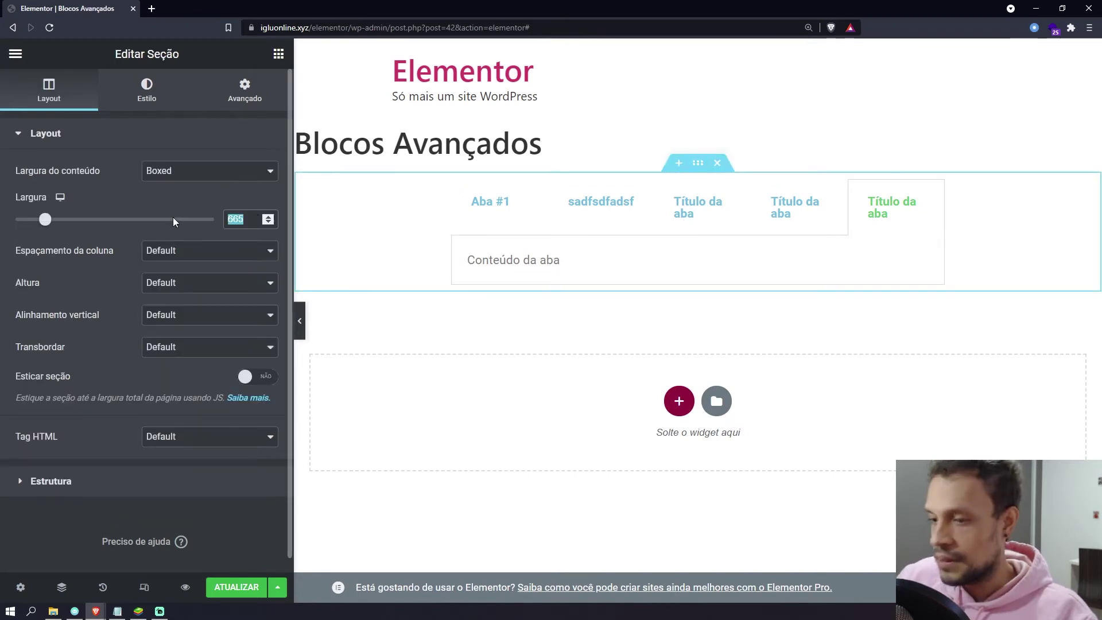
key("BackSpace")
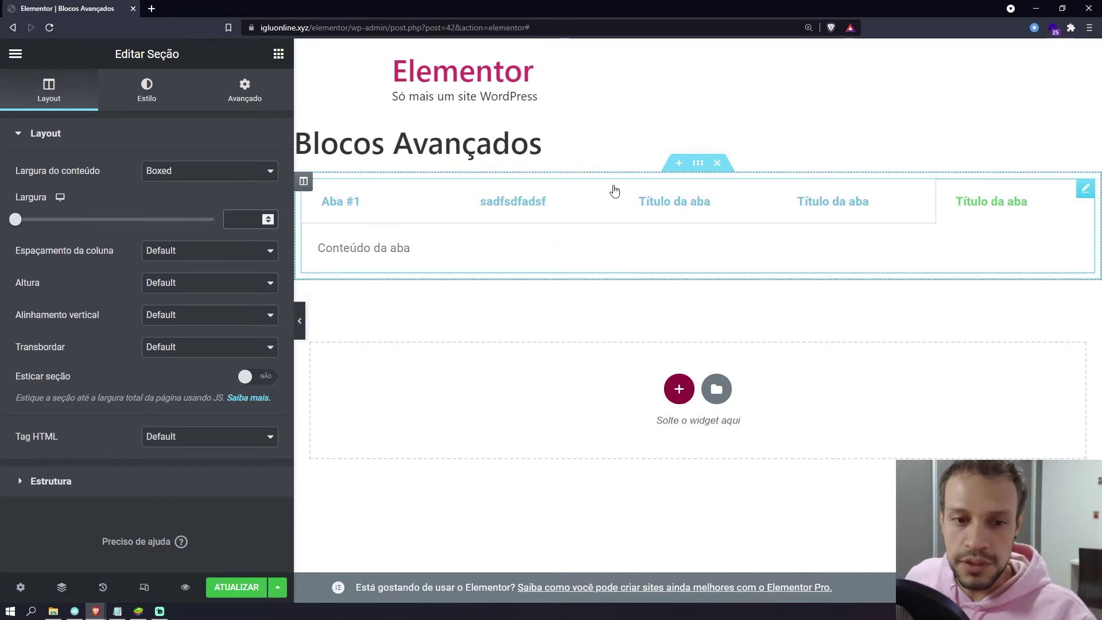
left_click(218, 437)
key("Escape")
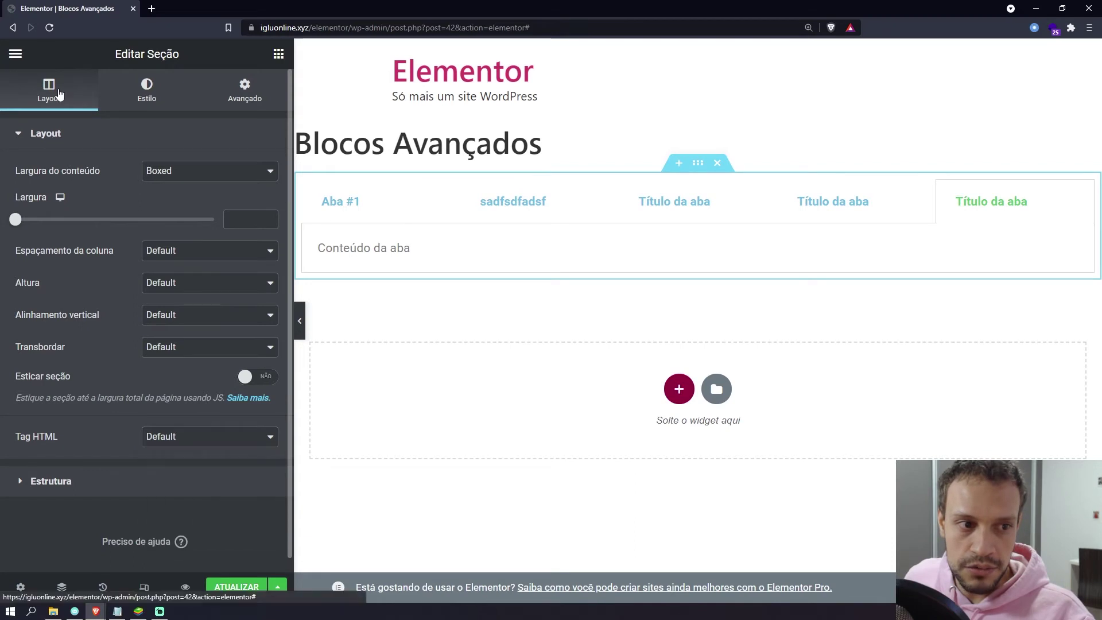
Set the Abas widget's tab alignment to Início and open its style settings.
left_click(499, 228)
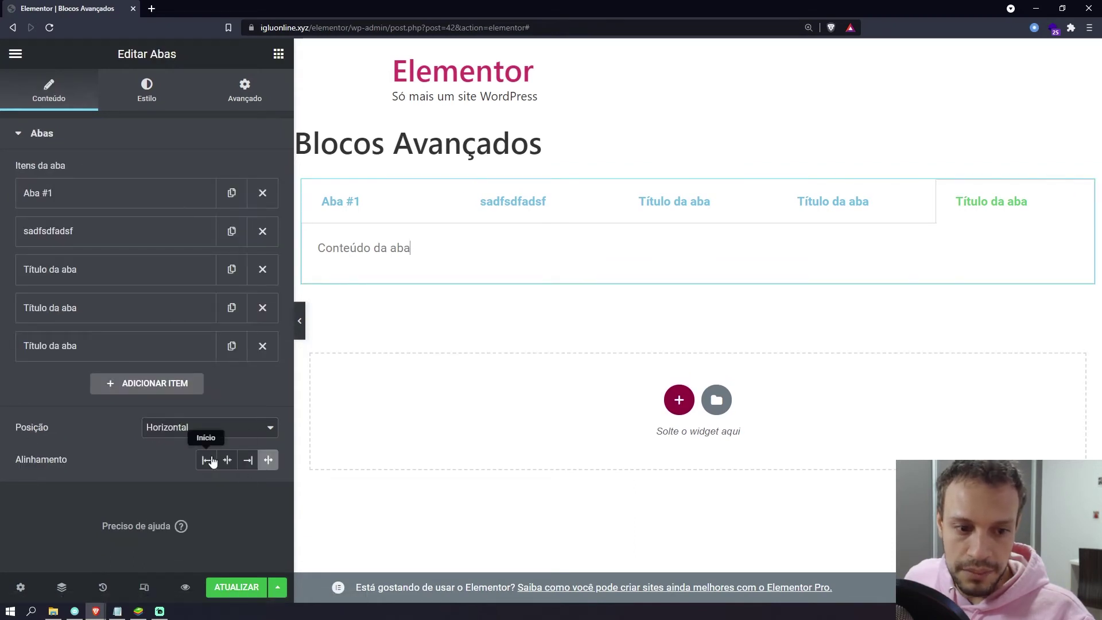
left_click(206, 460)
left_click(146, 90)
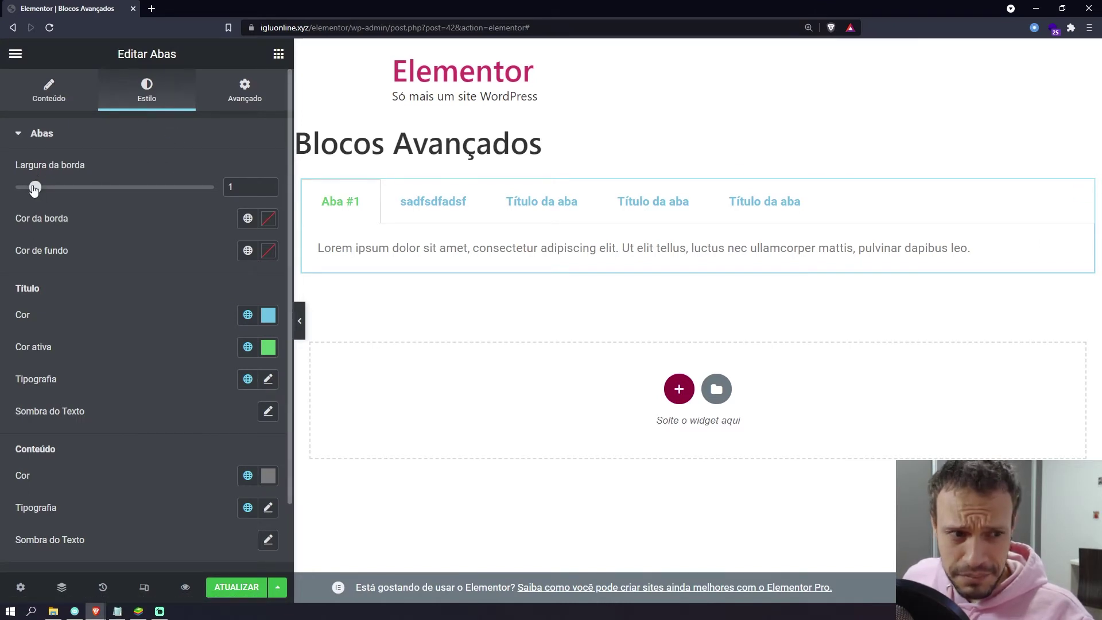
Set the tabs' border width to 4 and try several tabs in the preview, ending on sadfsdfadsf.
left_click_drag(33, 190, 92, 182)
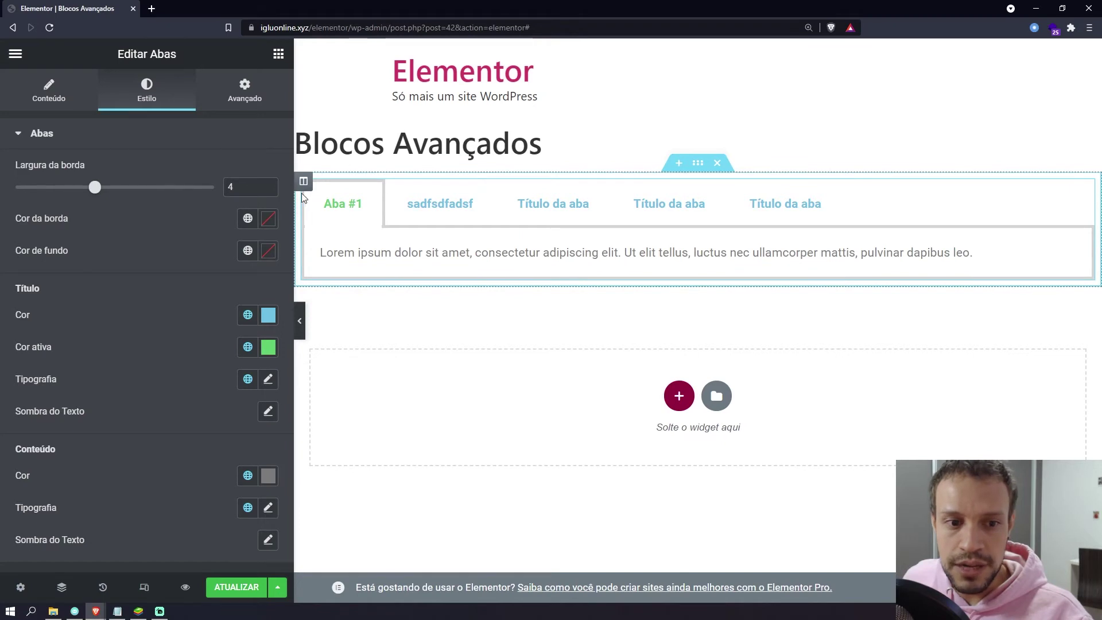
left_click(438, 198)
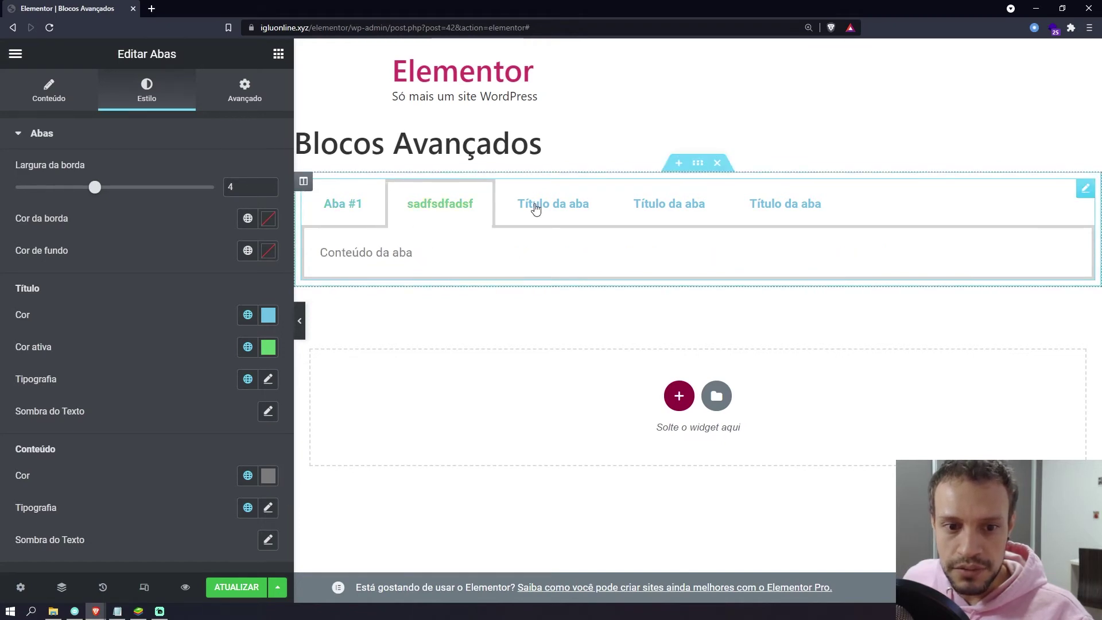
left_click(535, 208)
left_click(656, 206)
left_click(542, 206)
left_click(437, 206)
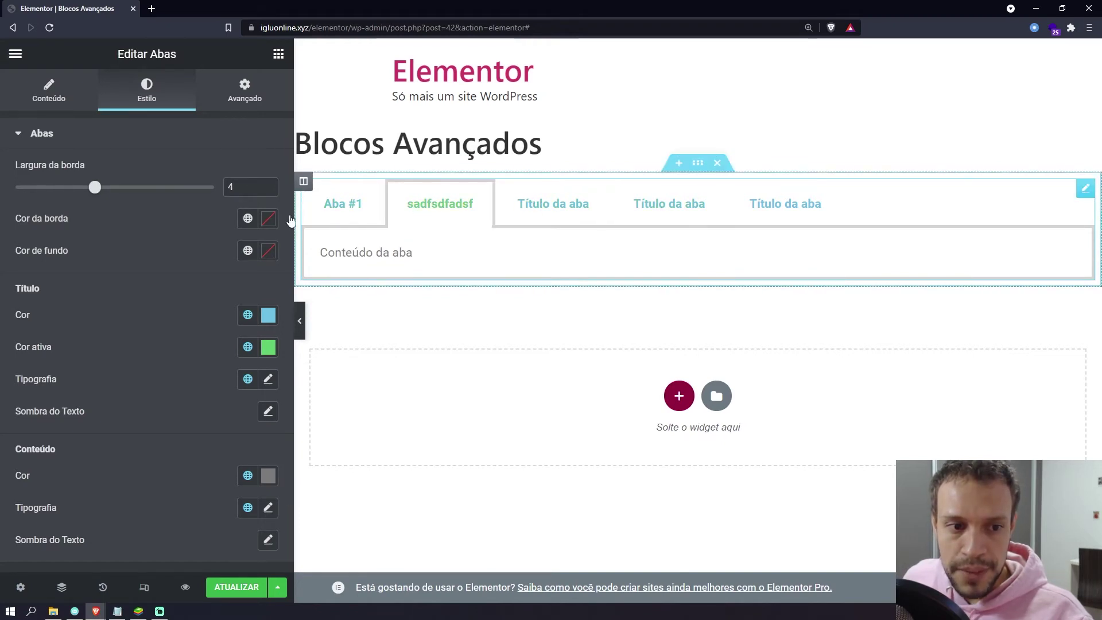
Apply the global color Primário to the tabs' border and the global color Secundário to the tab titles.
left_click(247, 218)
left_click(92, 290)
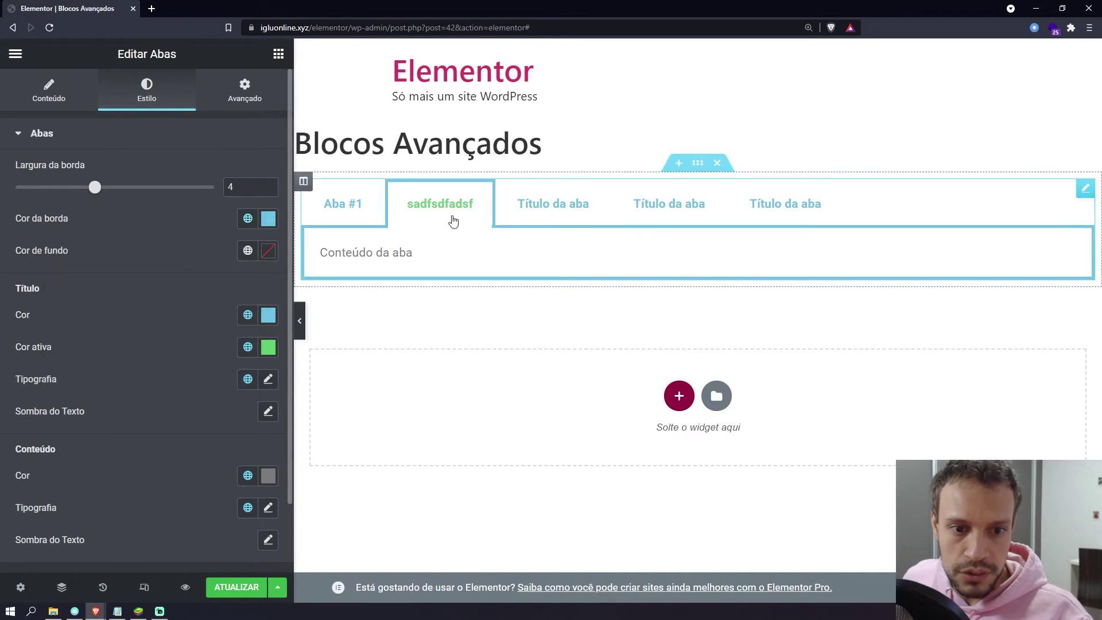
scroll(104, 284, "down", 2)
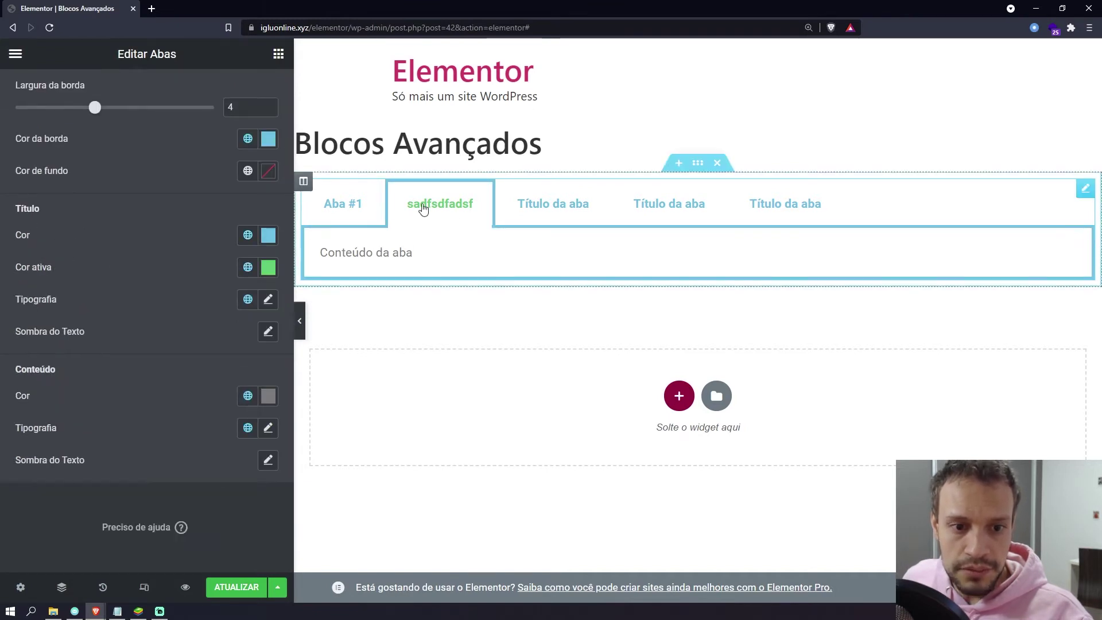
left_click(247, 234)
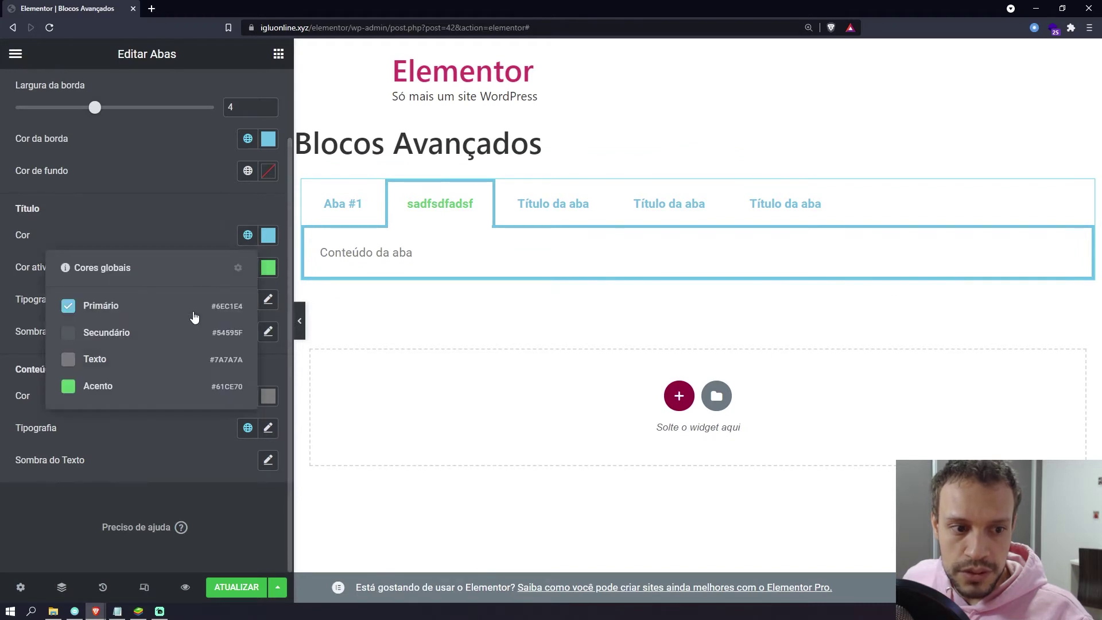
left_click(165, 331)
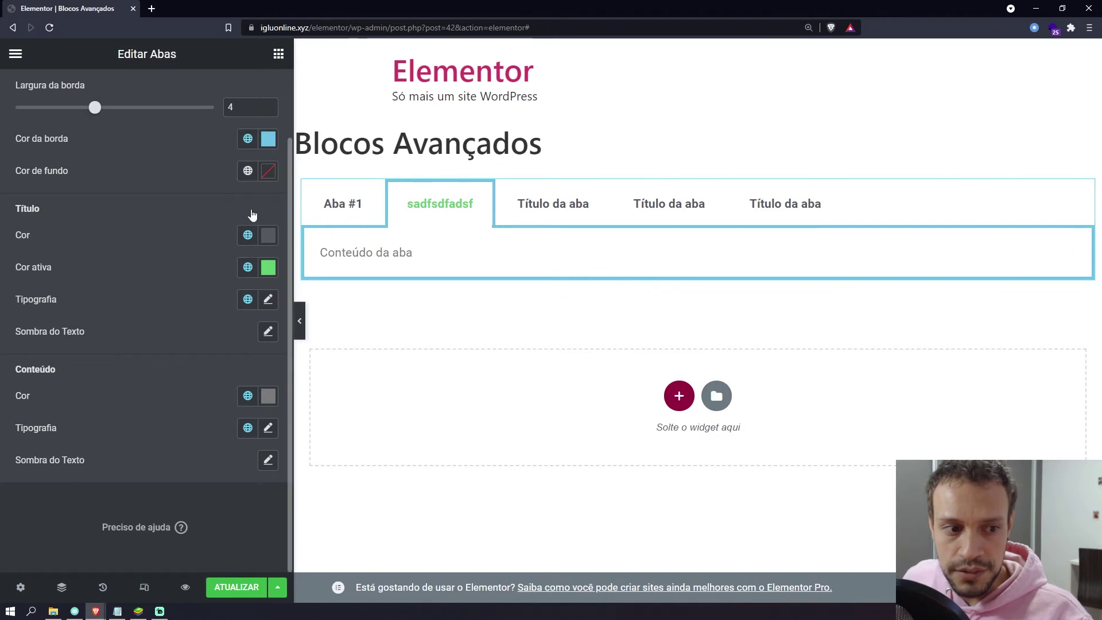
Set the active tab title color to the custom blue #393AFF.
left_click(268, 267)
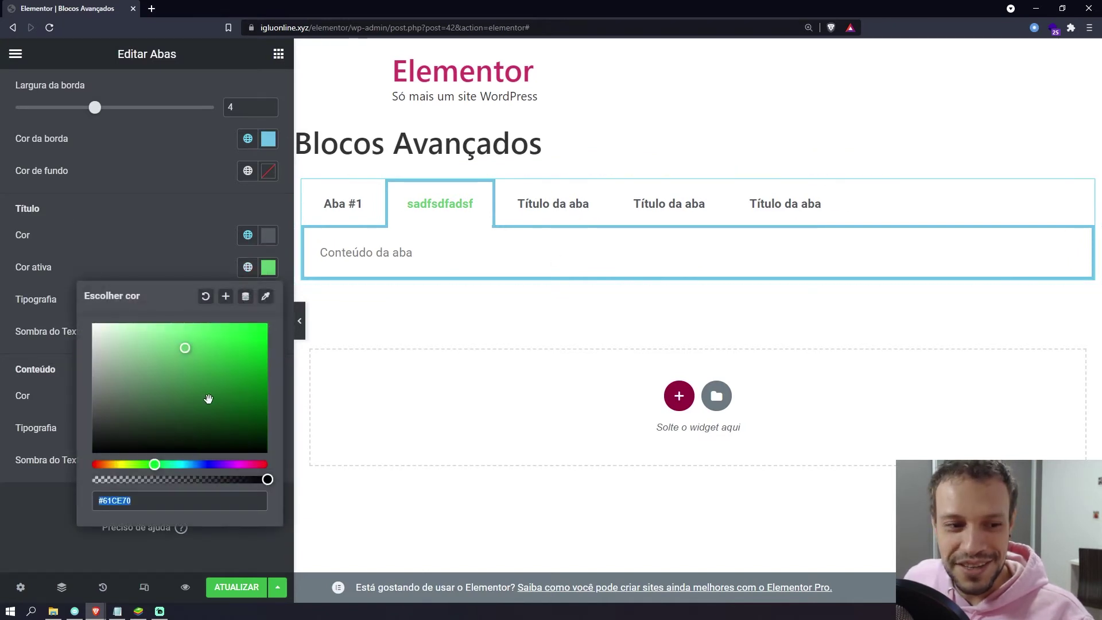
left_click_drag(214, 413, 229, 307)
left_click(208, 463)
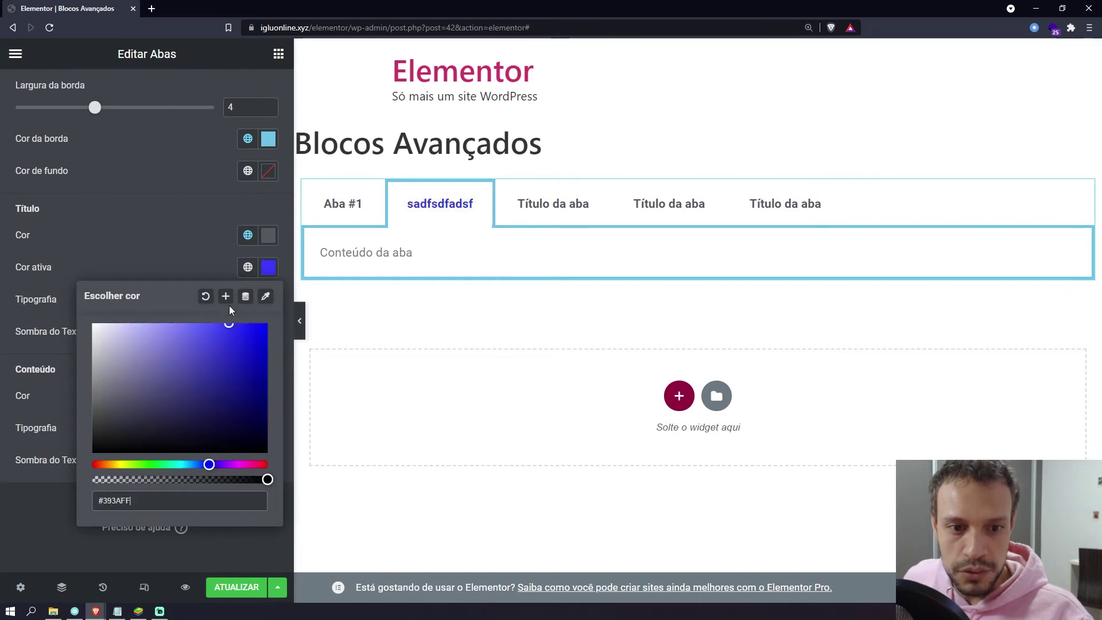
left_click(219, 221)
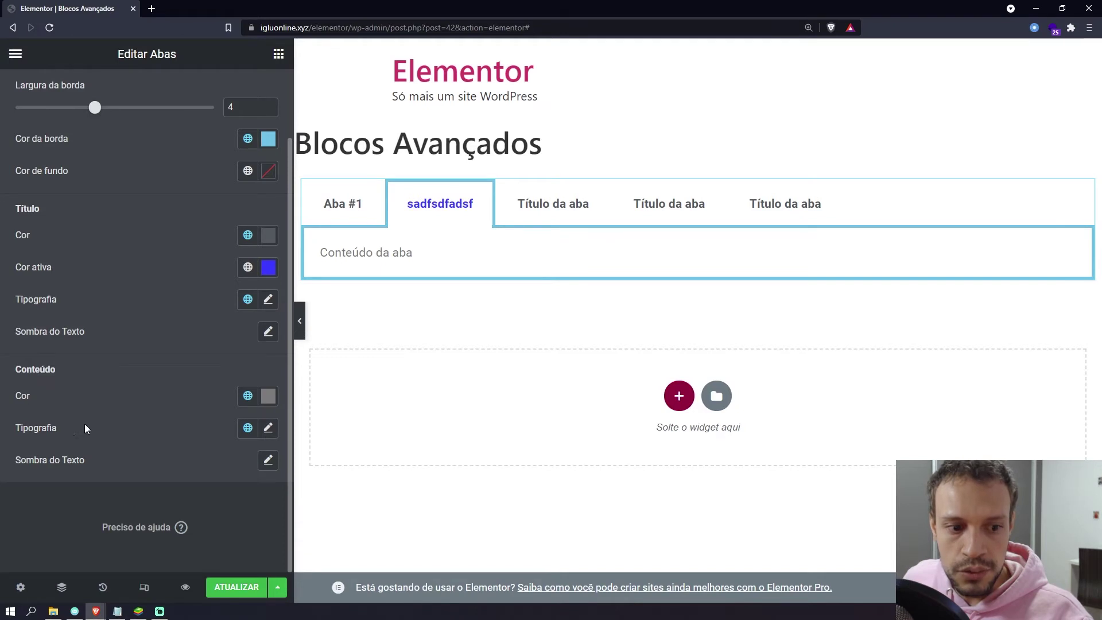
Set the tab content's text color to a custom dark red, about #3A0101.
left_click(265, 396)
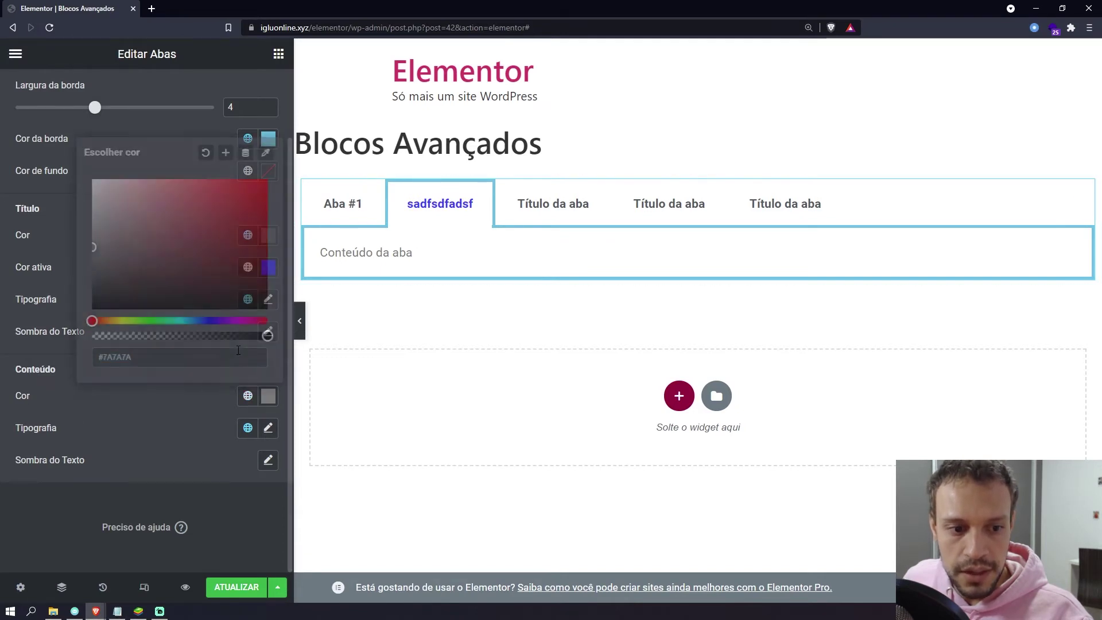
left_click(246, 279)
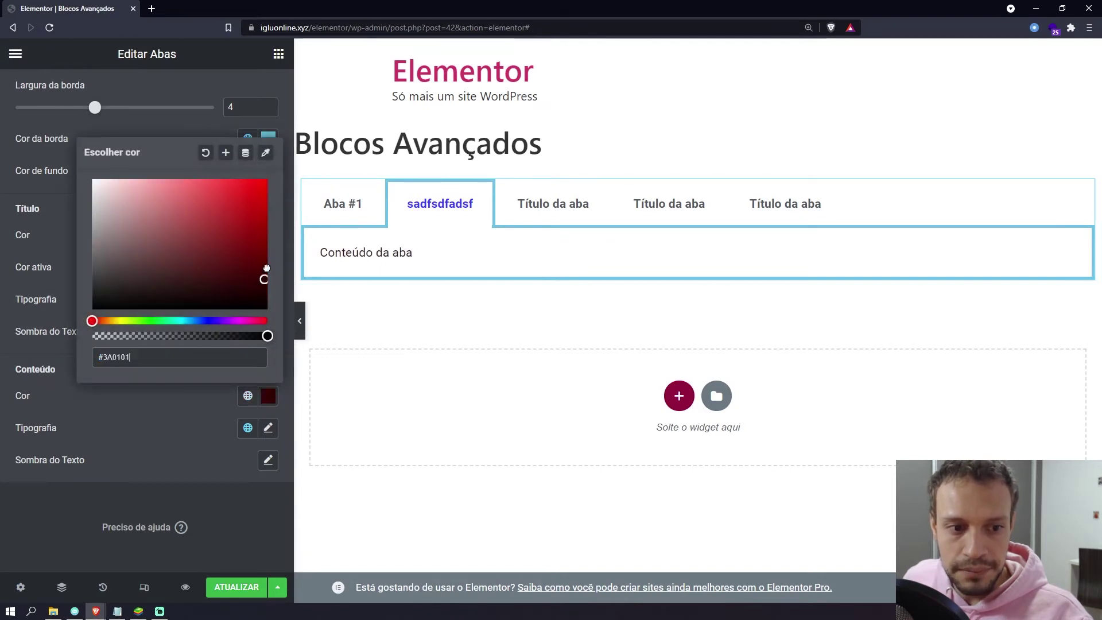
left_click(191, 422)
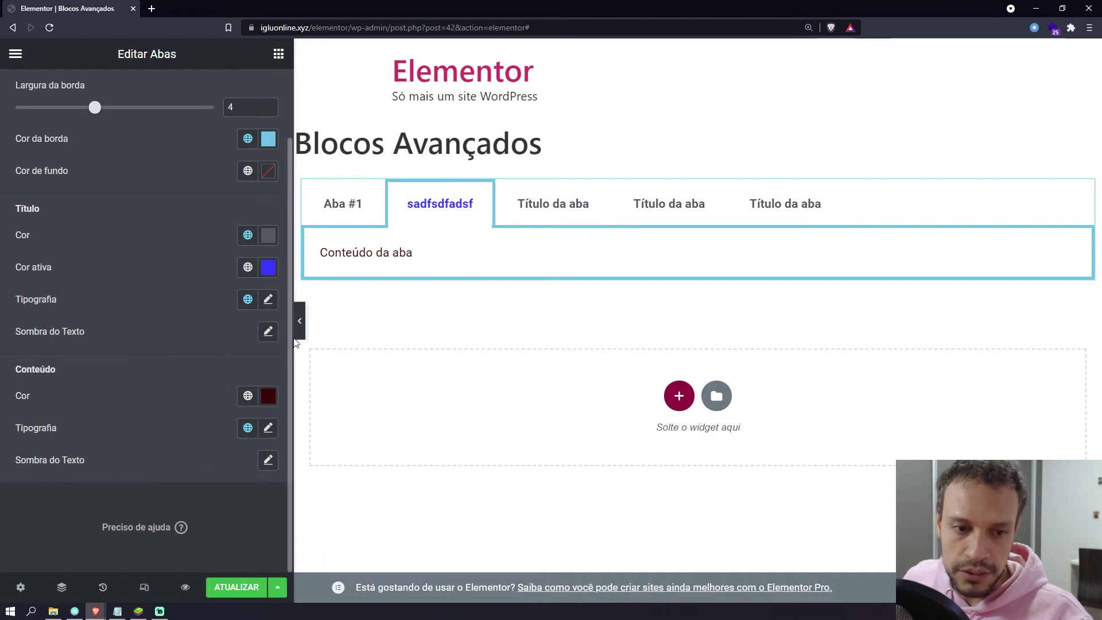
Insert the Sem-Título-1 image from the media library into the content of the Aba #1 item.
scroll(64, 154, "up", 2)
left_click(51, 92)
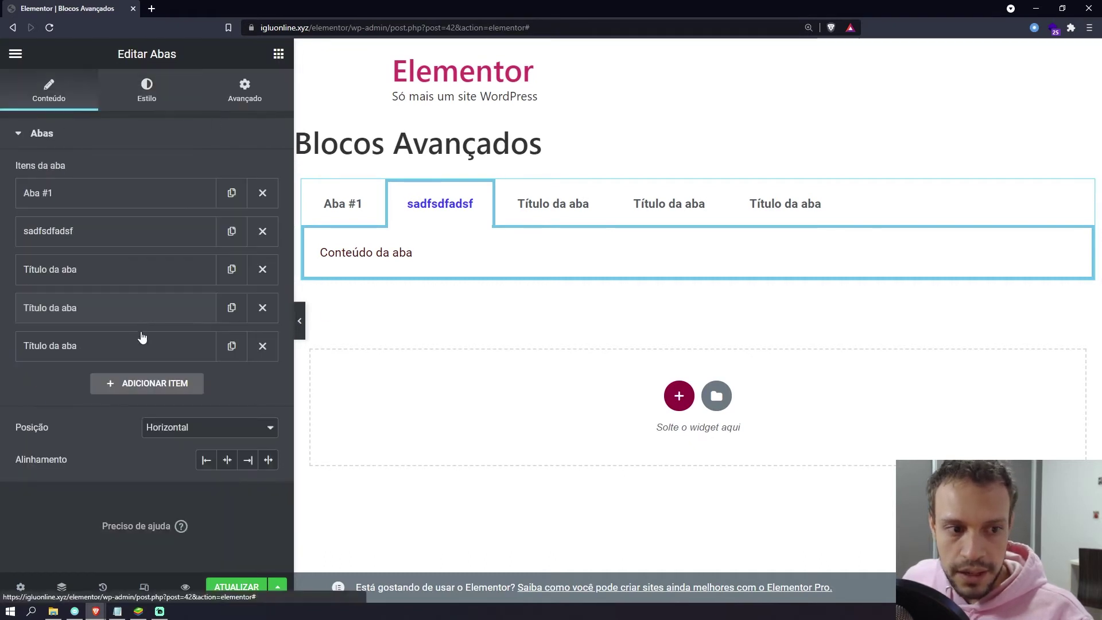
left_click(119, 198)
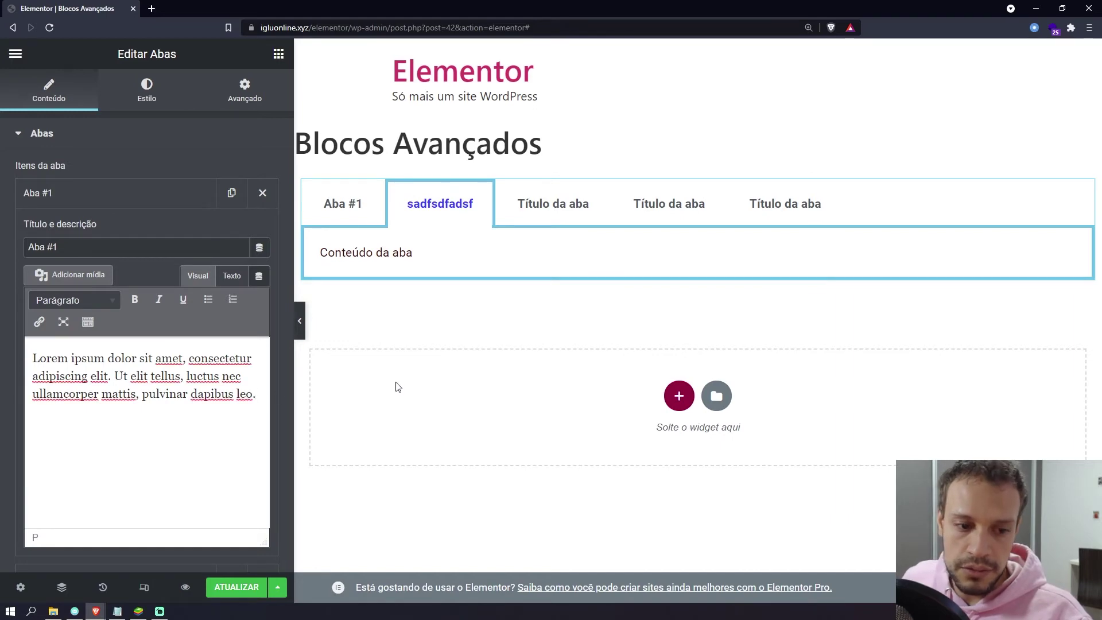
left_click(105, 282)
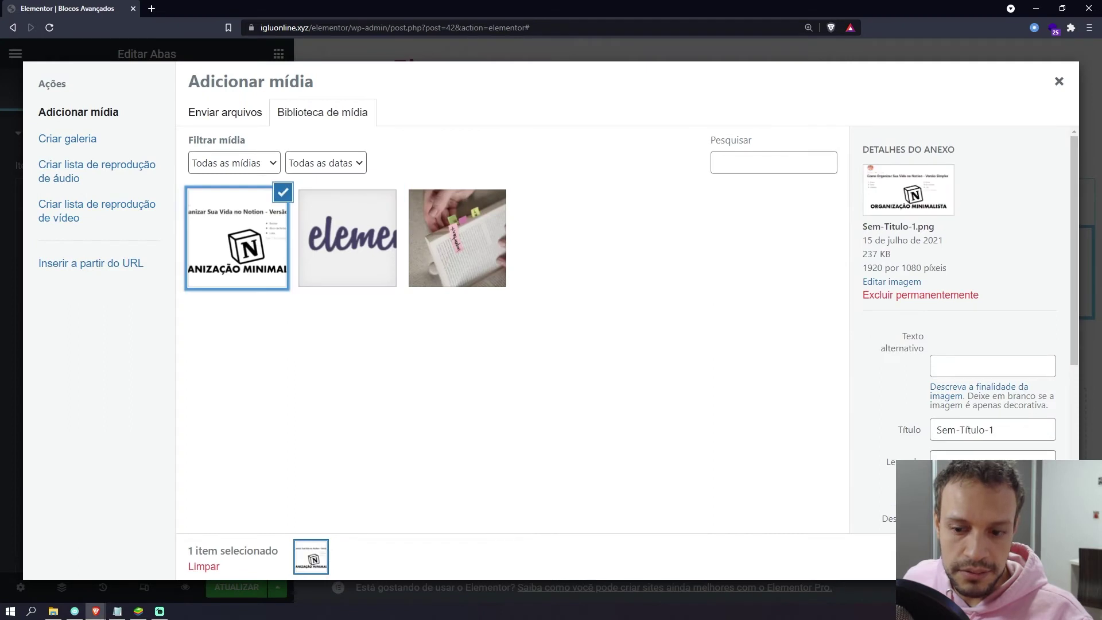
left_click(1032, 556)
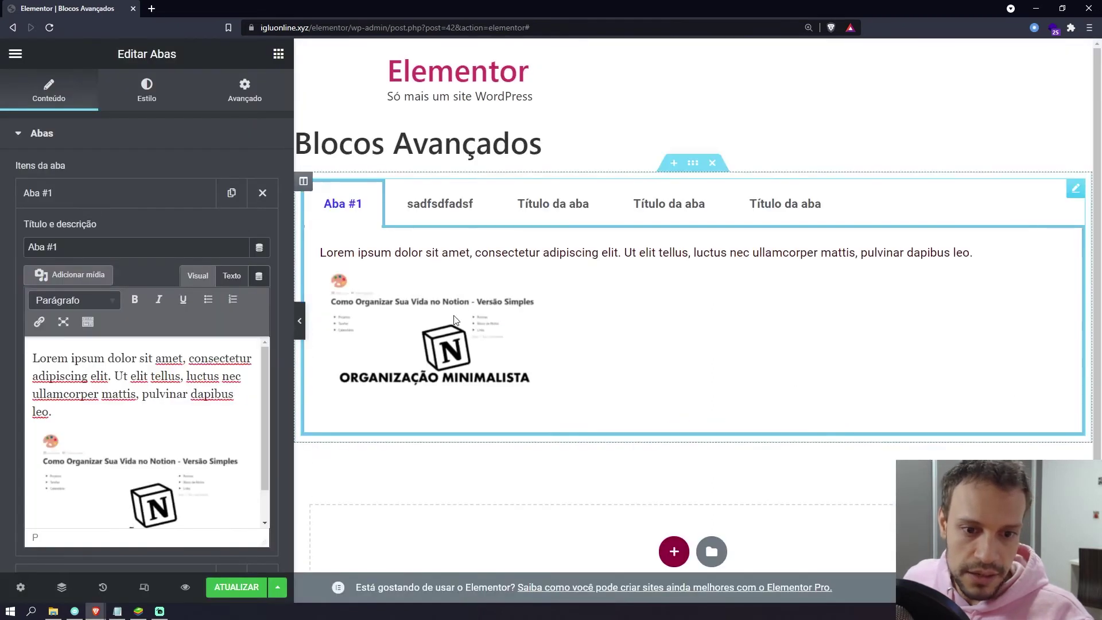
Shrink the inserted image to about half its width, and show the extra formatting tools with the Lorem ipsum paragraph selected.
left_click(249, 435)
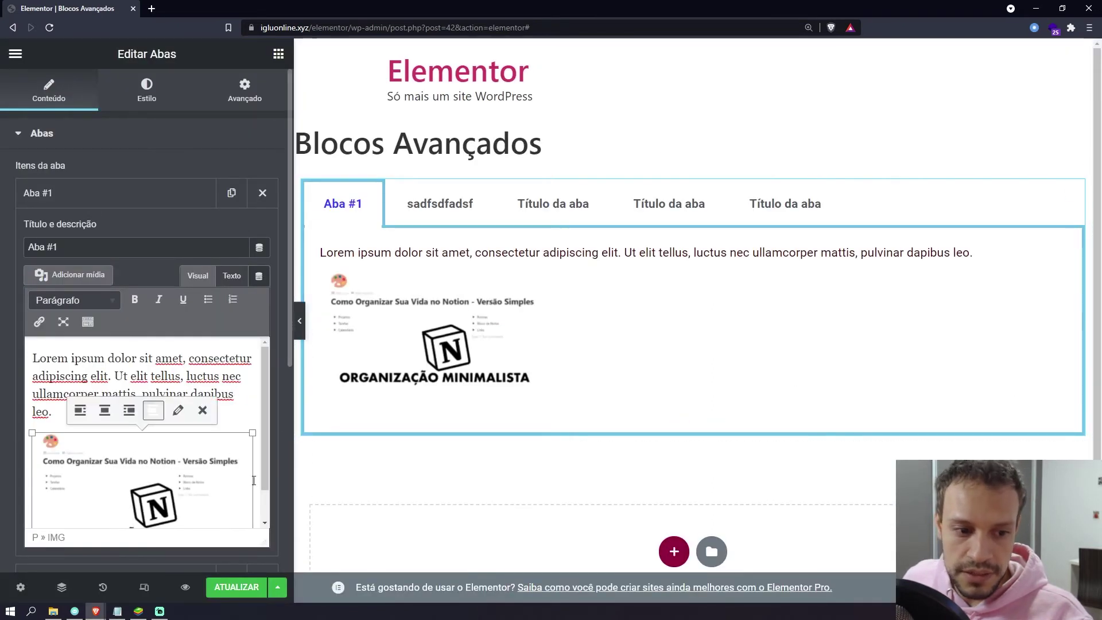
left_click_drag(251, 432, 138, 435)
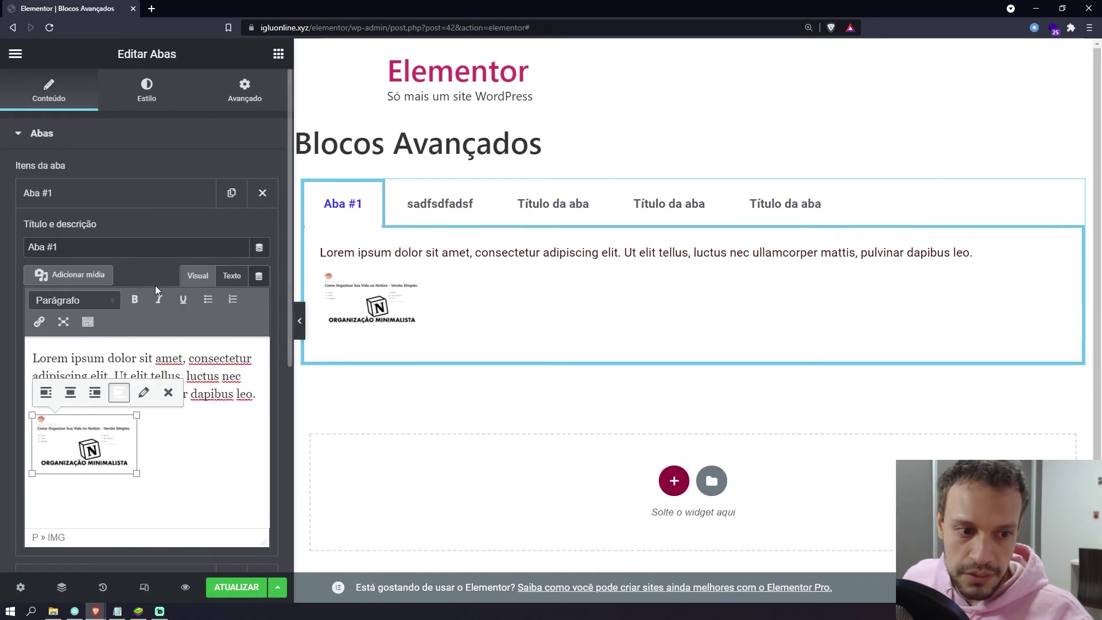
triple_click(194, 360)
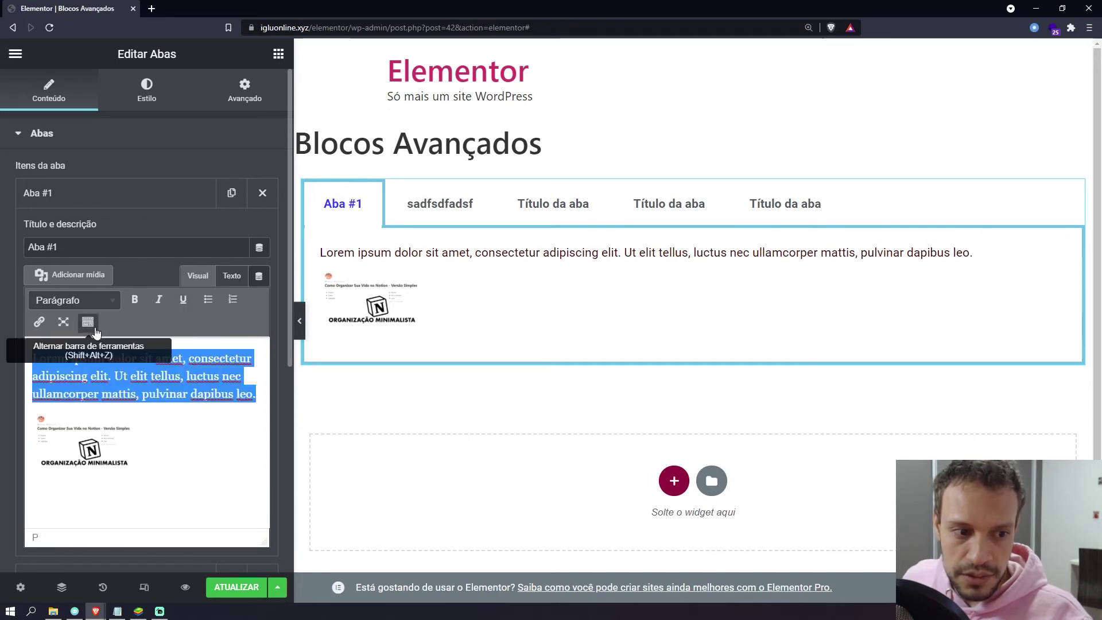
left_click(89, 323)
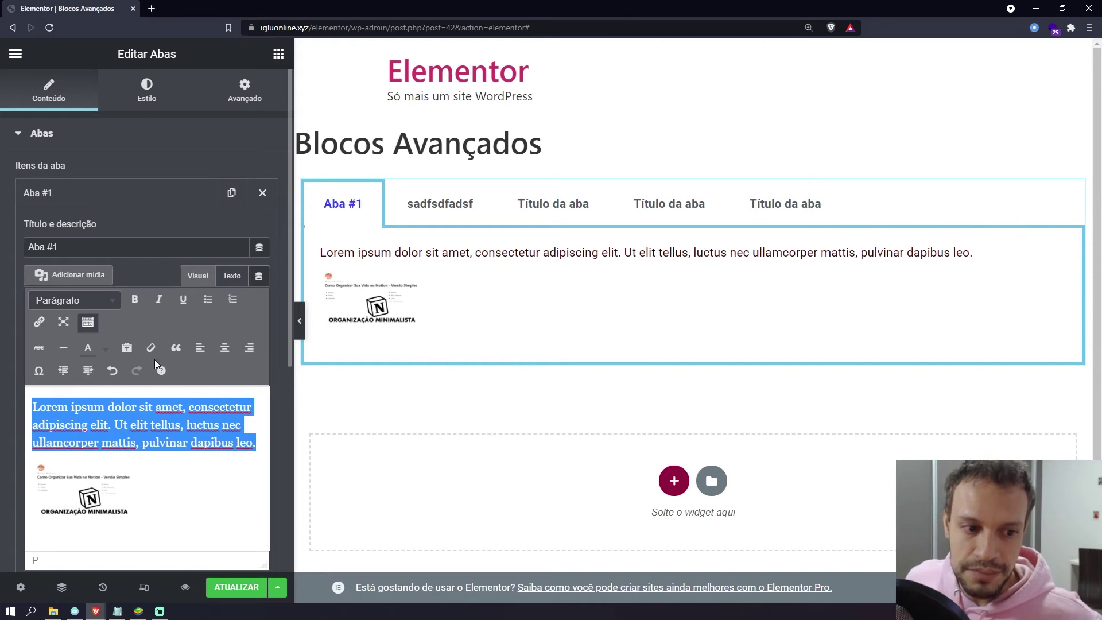
Delete the Abas widget and place a Sanfona widget in the emptied section.
right_click(485, 239)
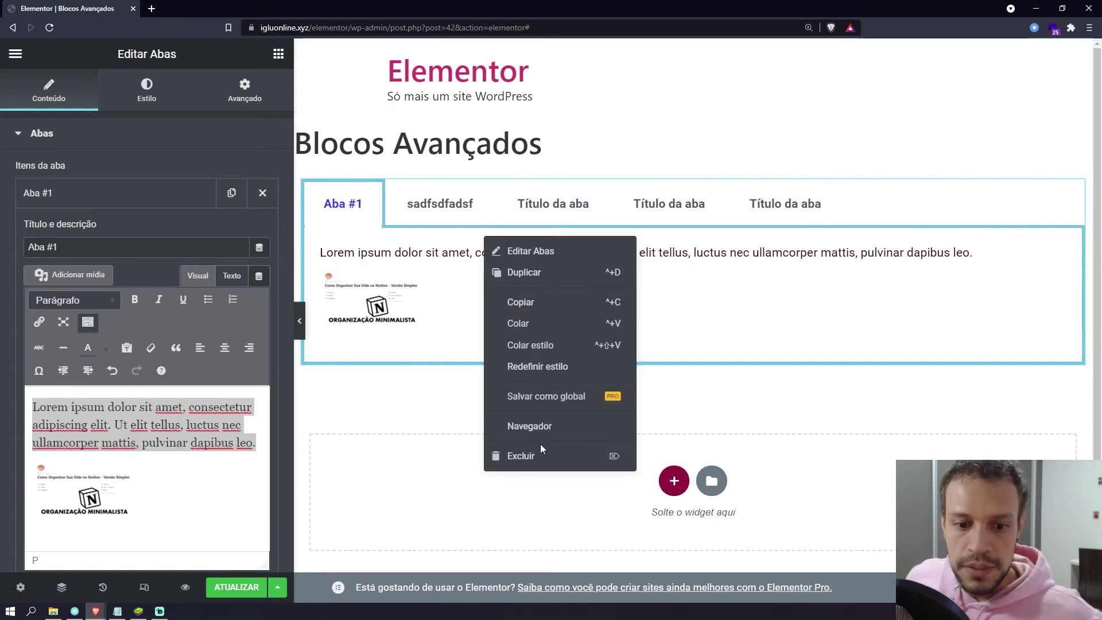
left_click(540, 456)
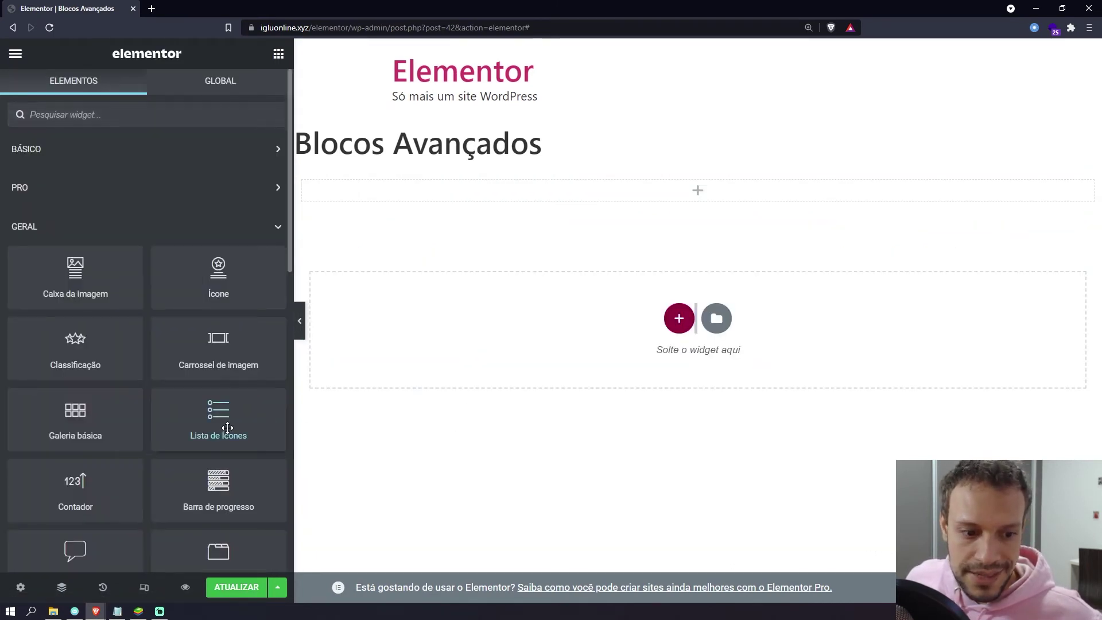
scroll(226, 425, "down", 4)
left_click_drag(75, 396, 492, 189)
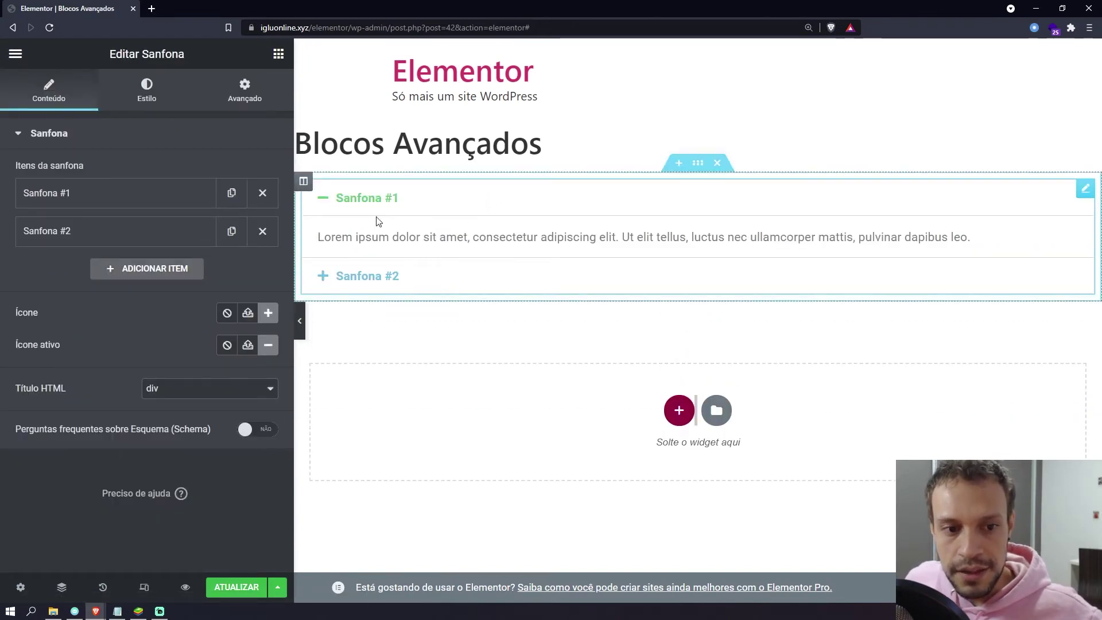
Add an Acordeão widget directly below the Sanfona widget.
left_click(279, 53)
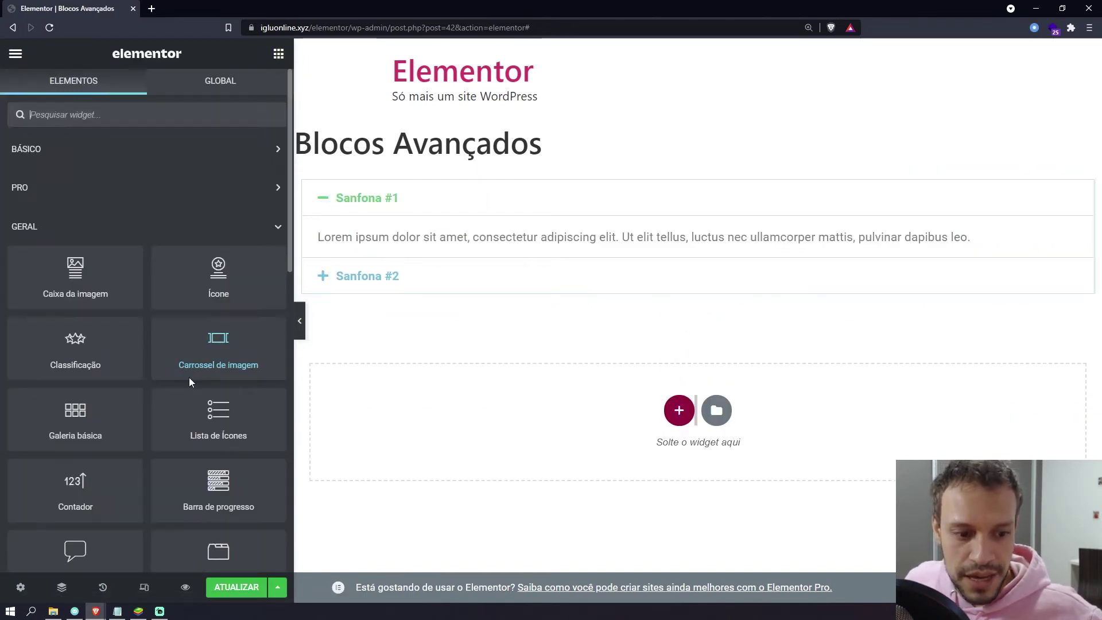
scroll(189, 377, "down", 4)
left_click_drag(231, 422, 494, 314)
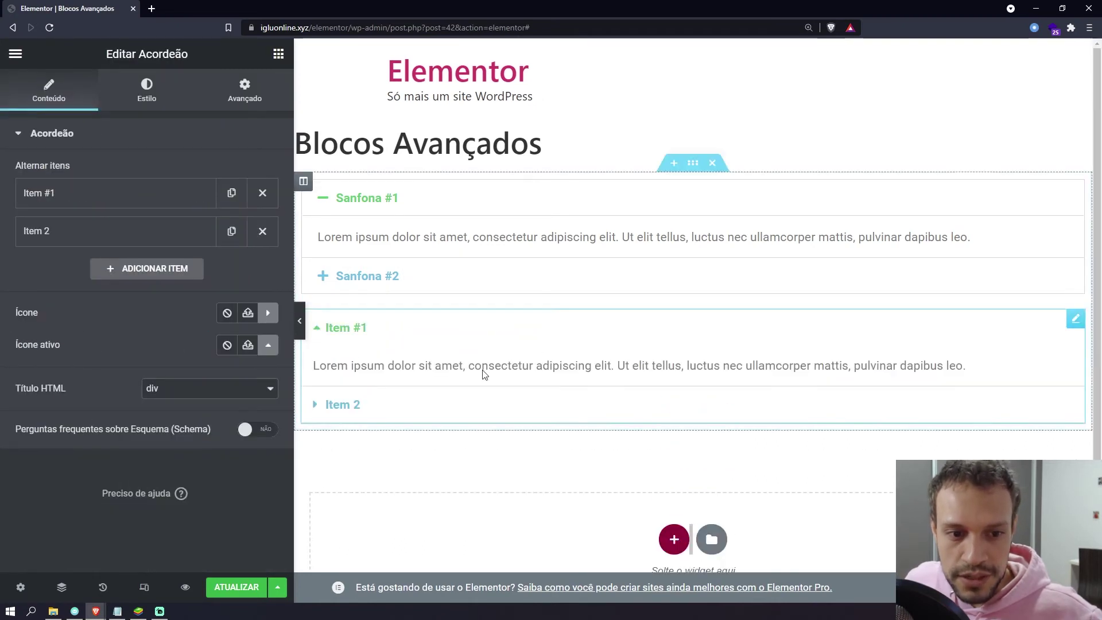
Expand and collapse the Sanfona and Acordeão items in the editor to compare how the two widgets behave.
left_click(454, 216)
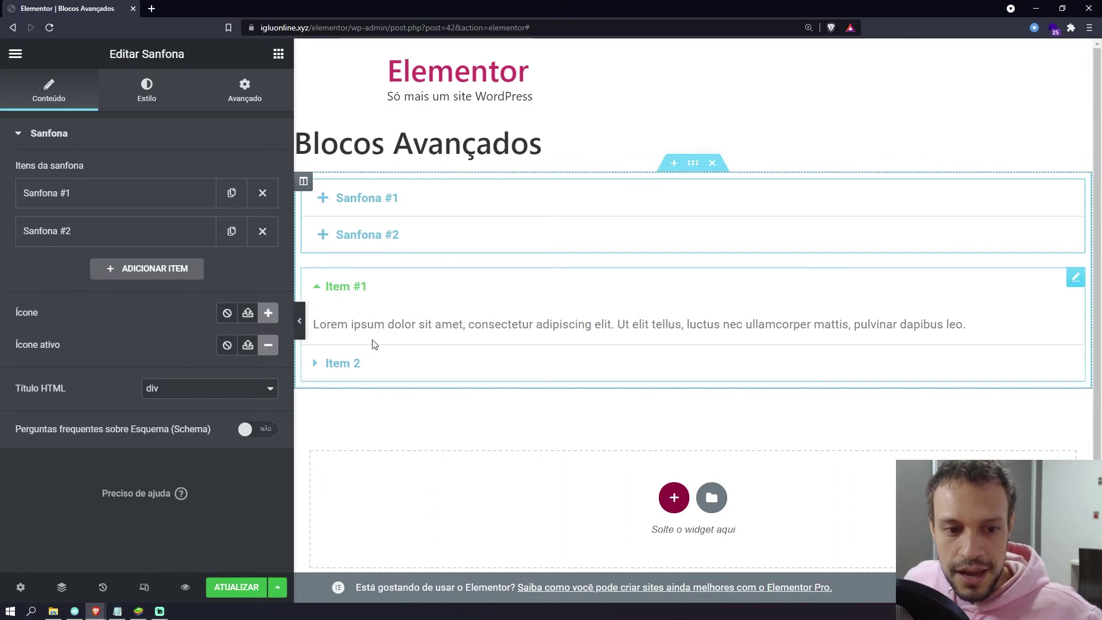
left_click(364, 291)
left_click(361, 291)
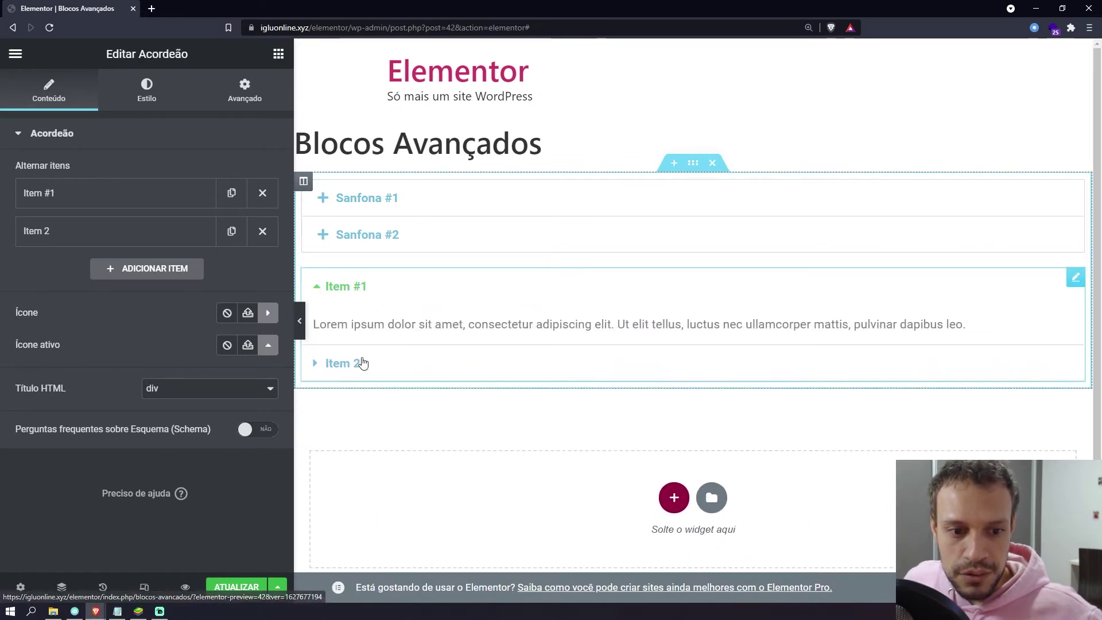
left_click(361, 361)
left_click(381, 204)
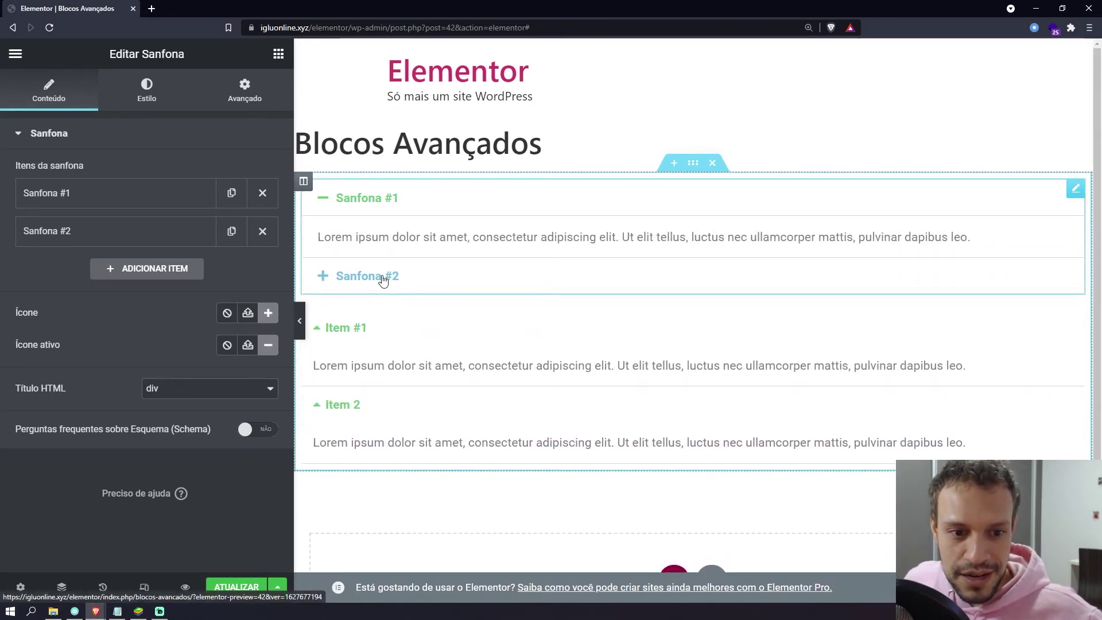
left_click(382, 277)
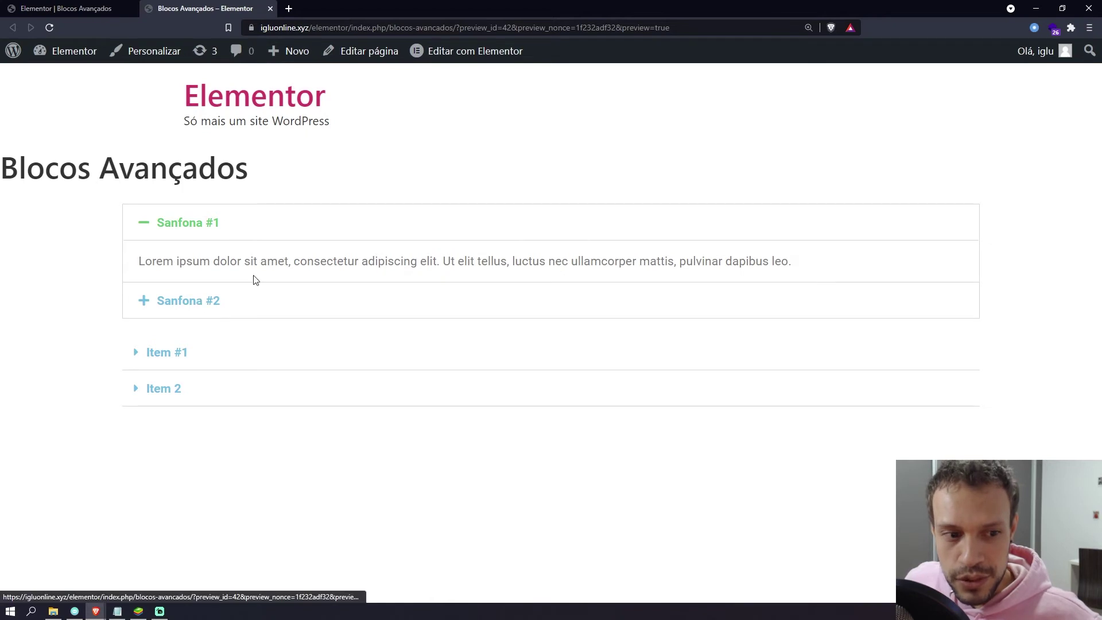
On the page preview, open Sanfona #2 and toggle the Acordeão's Item #1 and Item 2 to compare their behavior.
key("ctrl+Tab")
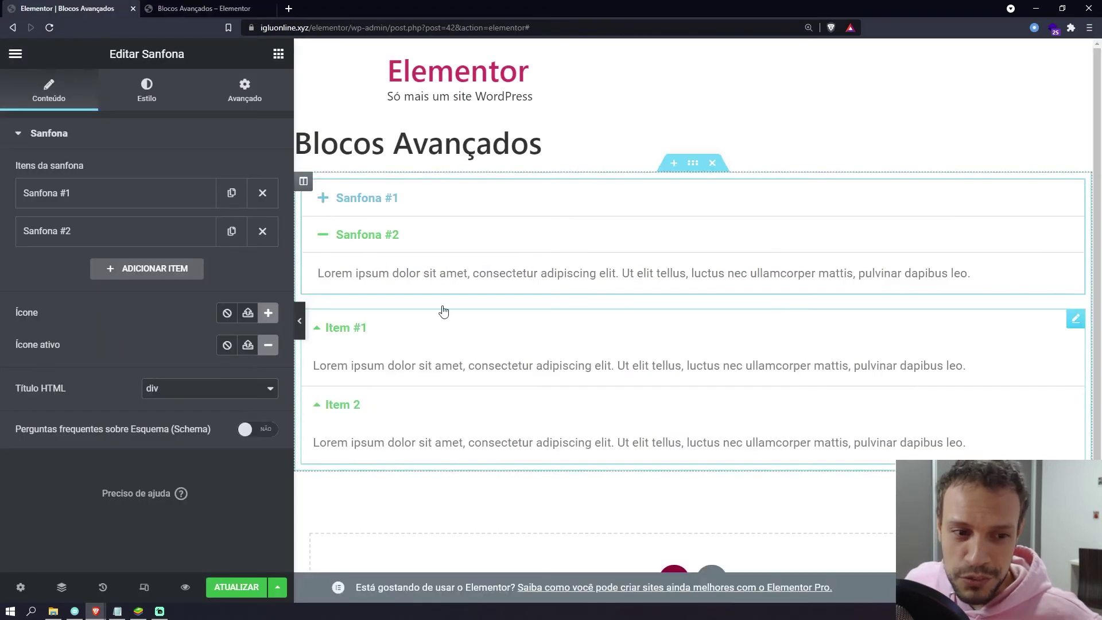
left_click(183, 7)
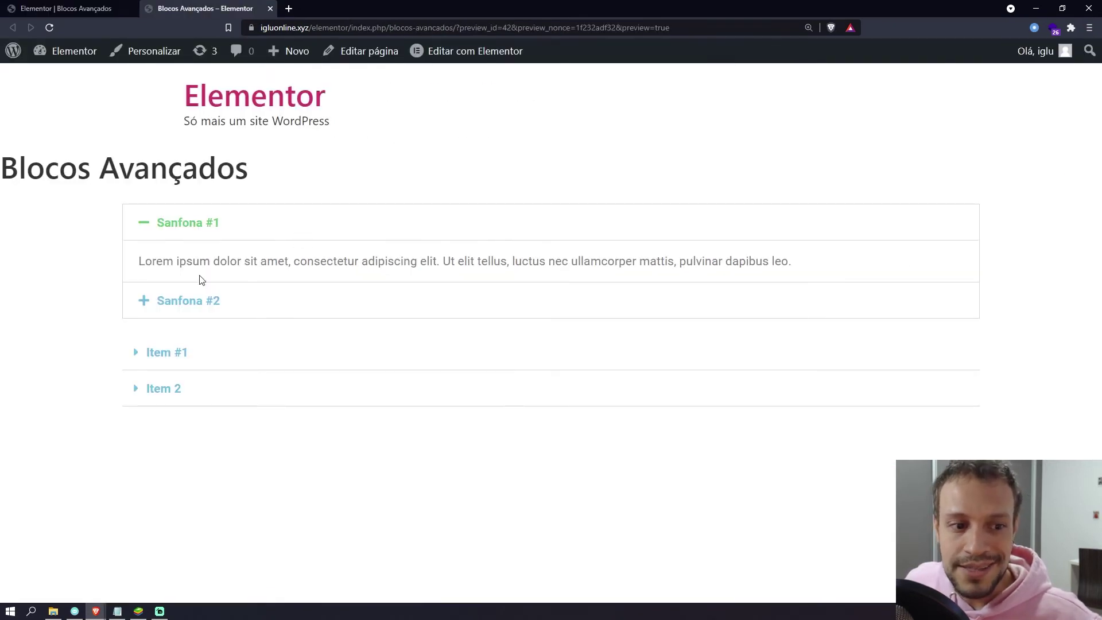
left_click(199, 305)
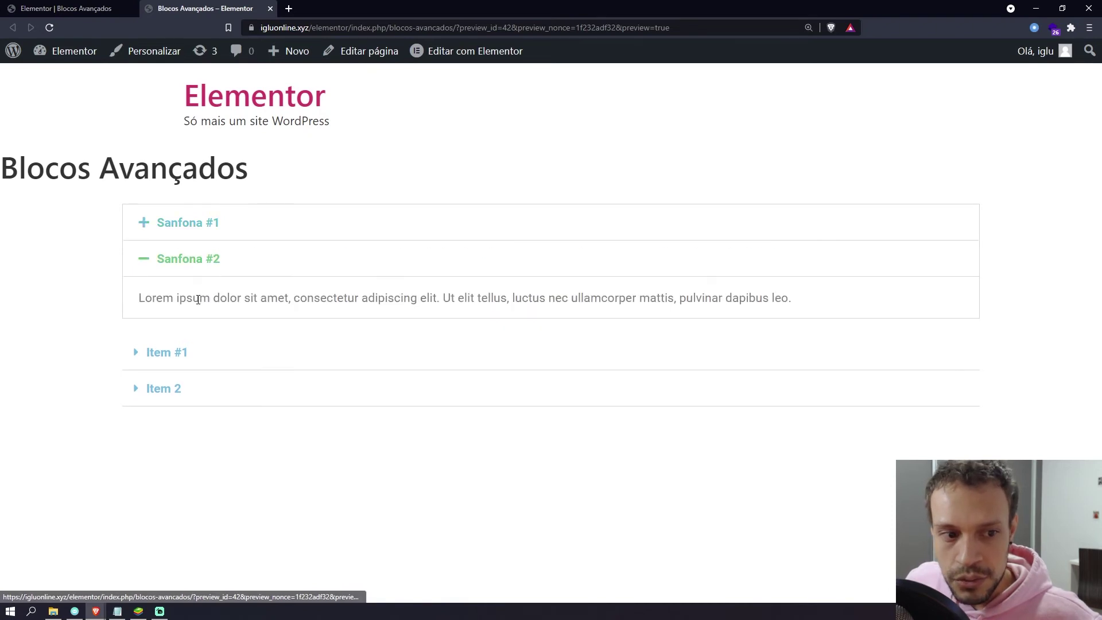
left_click(172, 356)
left_click(172, 431)
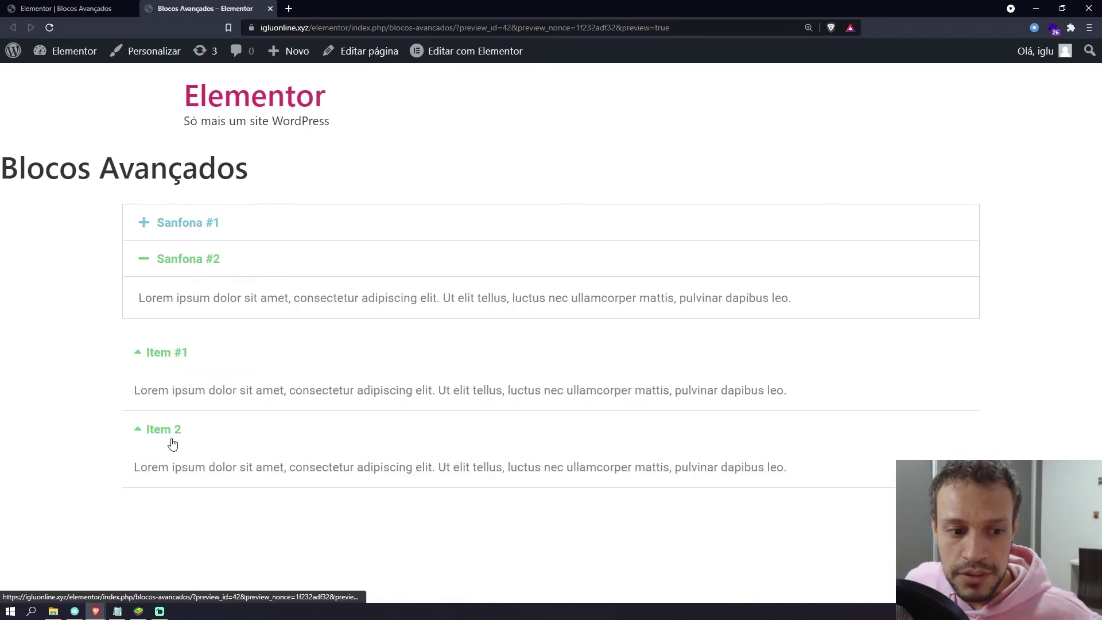
left_click(172, 442)
left_click(179, 352)
left_click(164, 386)
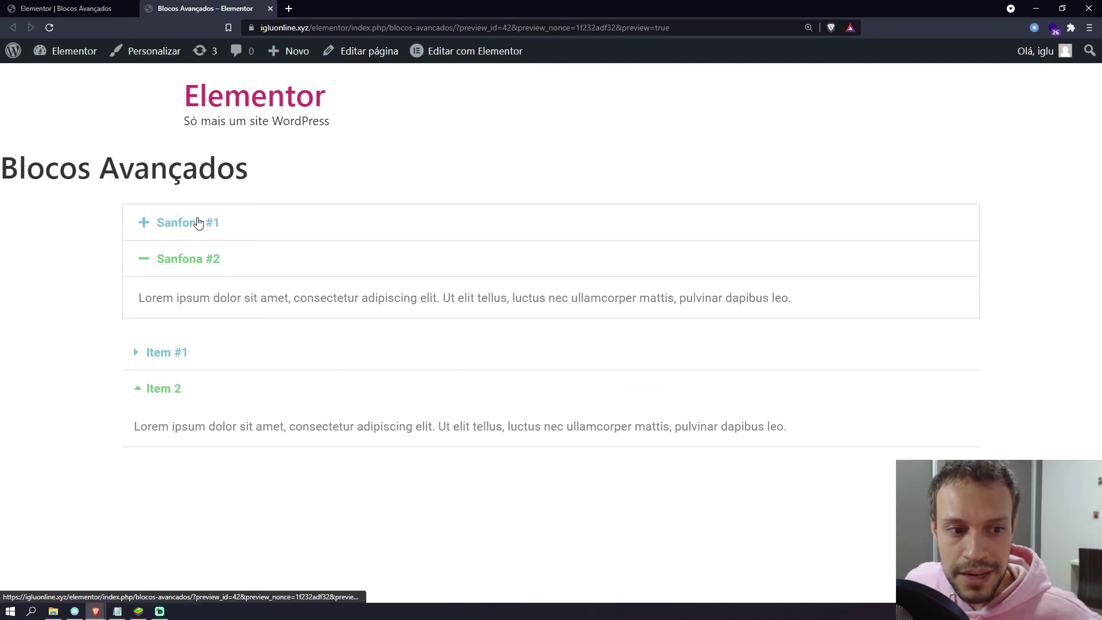
Toggle Sanfona #1, Sanfona #2 and the Acordeão items on the preview to examine how opening one affects the others.
left_click(198, 223)
left_click(197, 301)
left_click(204, 227)
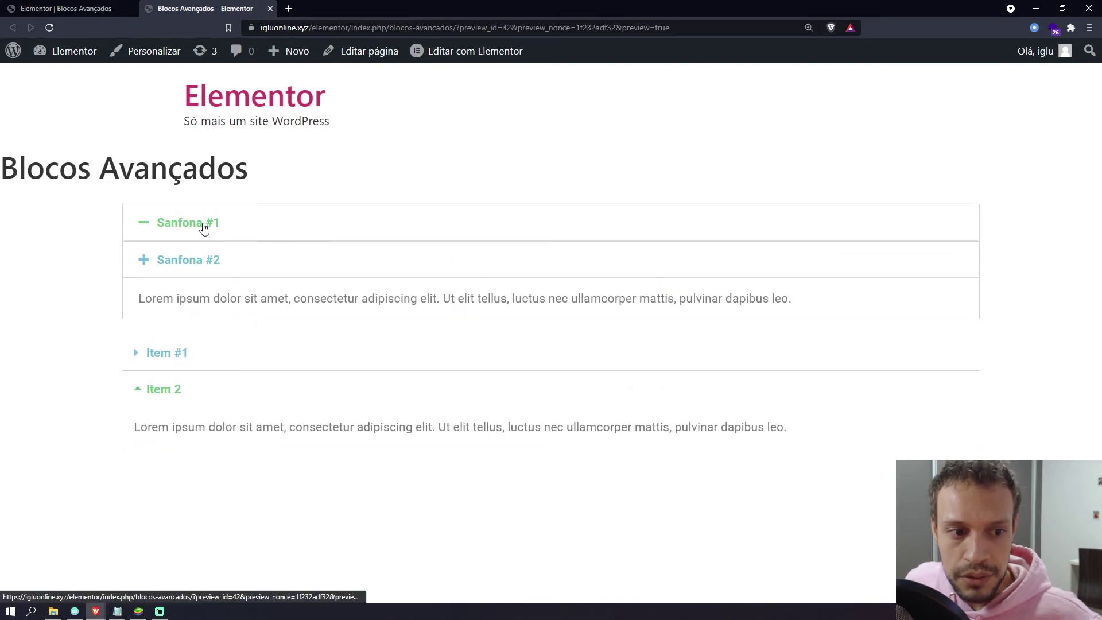
left_click(194, 300)
left_click(188, 262)
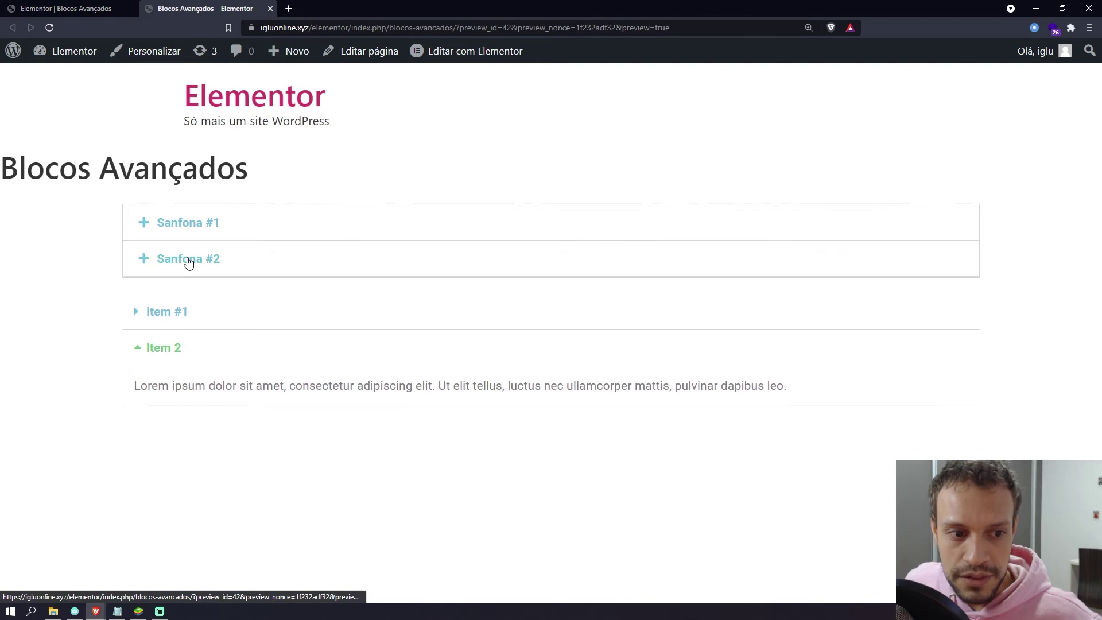
left_click(189, 262)
left_click(164, 222)
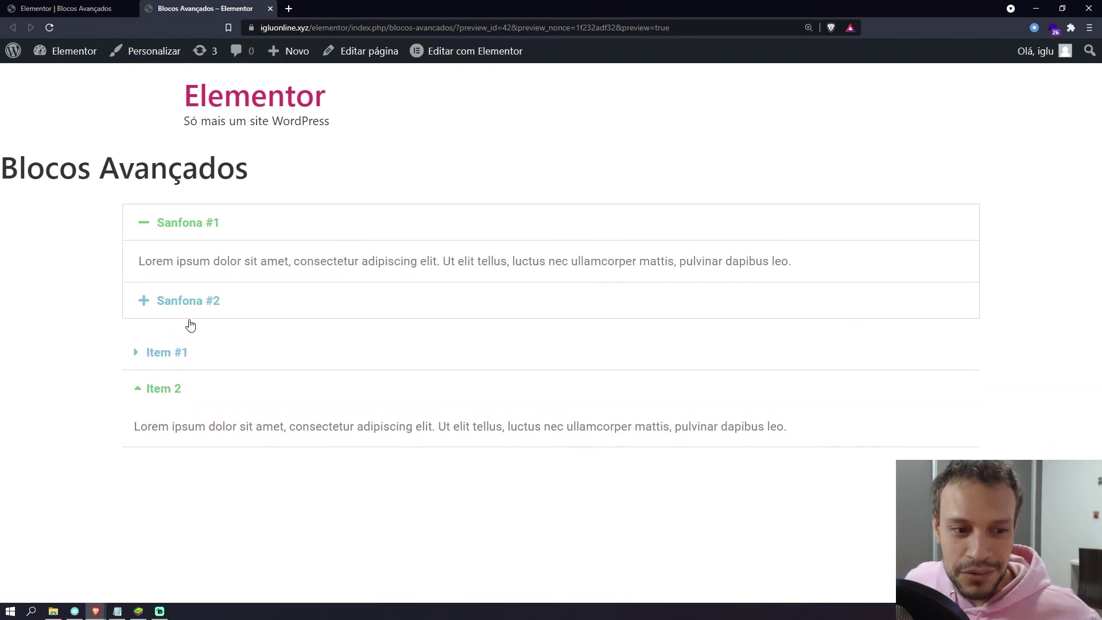
left_click(166, 386)
left_click(181, 372)
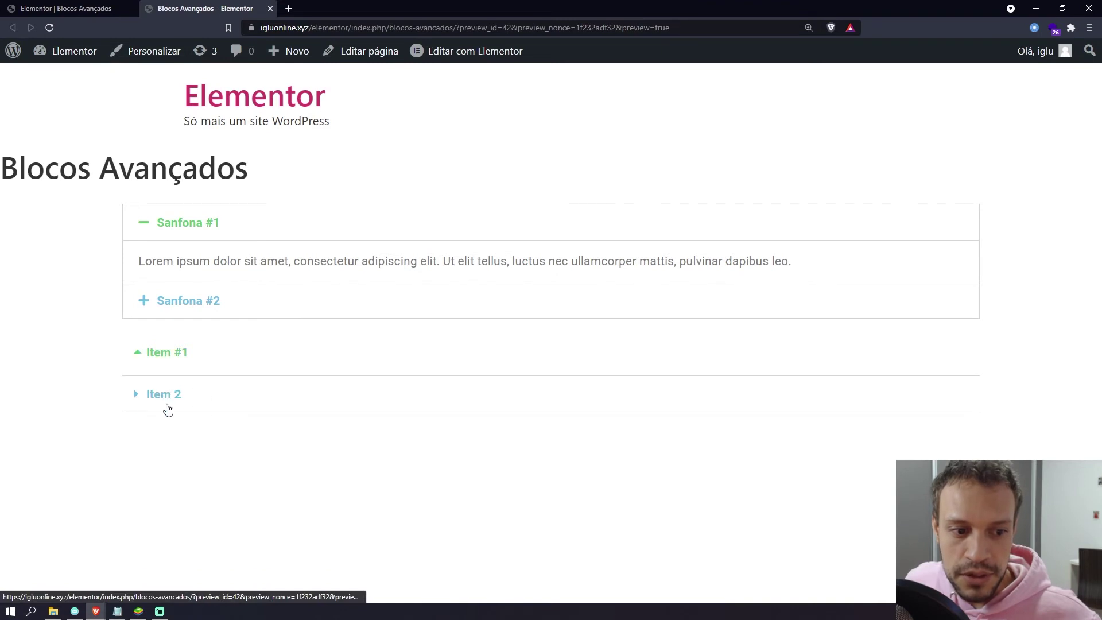
Return to the Elementor editor and toggle Sanfona #2 and Acordeão Item 2 to compare the two widgets again.
key("ctrl+shift+Tab")
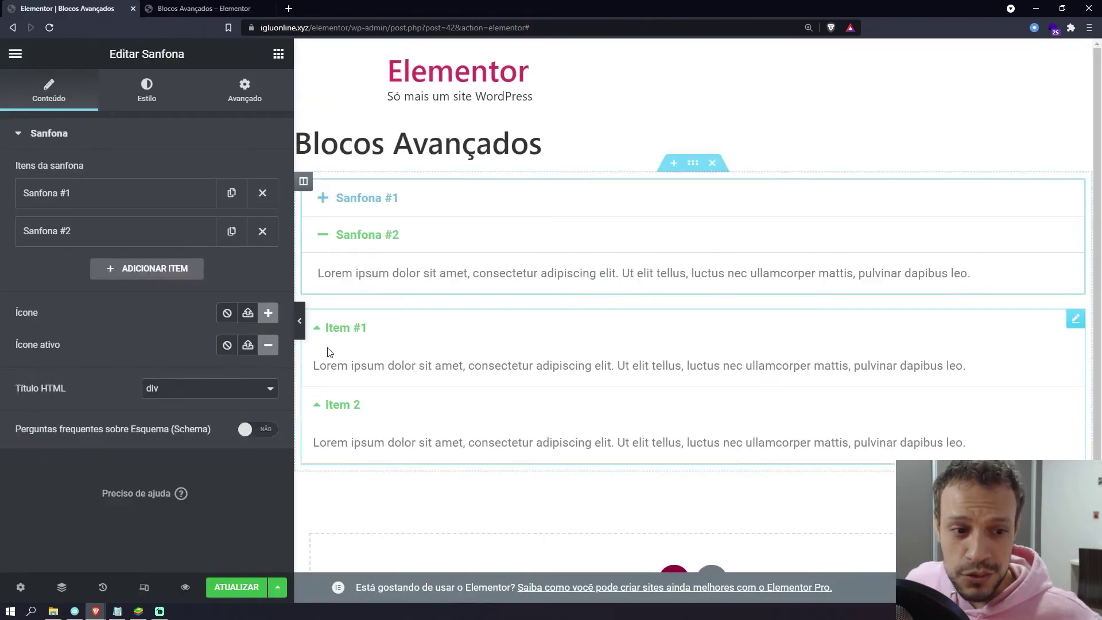
left_click(408, 245)
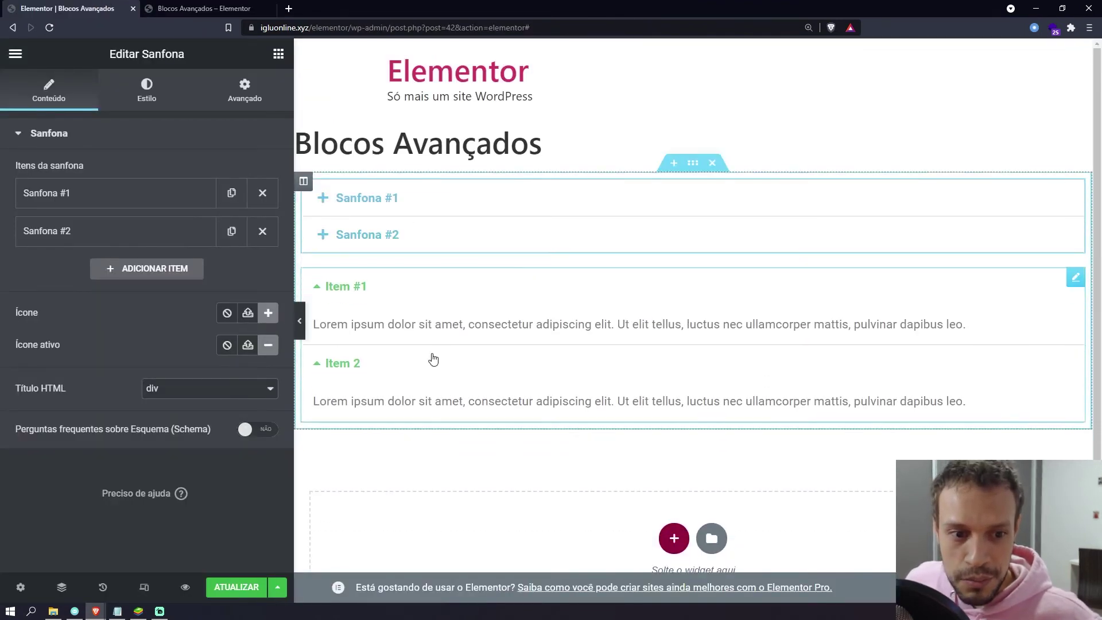
left_click(433, 360)
left_click(470, 223)
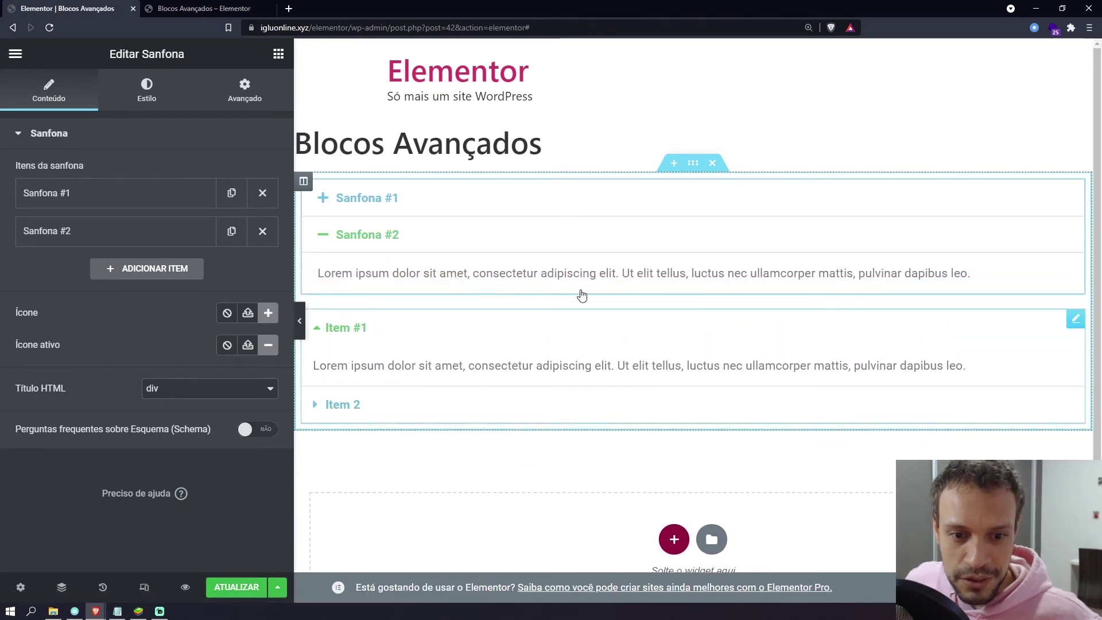
left_click(520, 362)
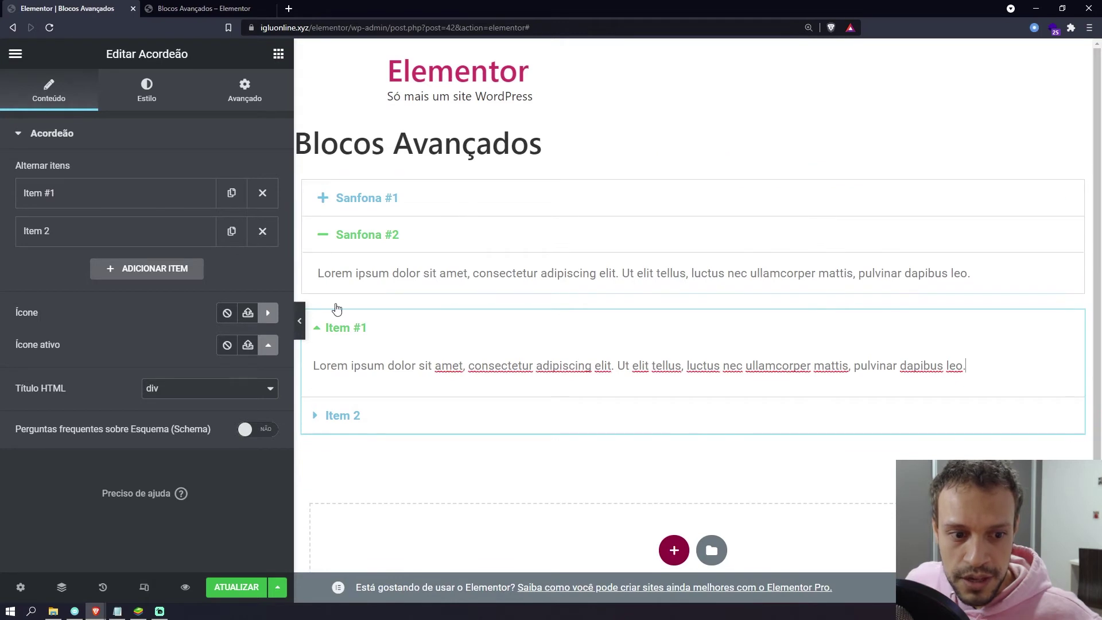
left_click(534, 229)
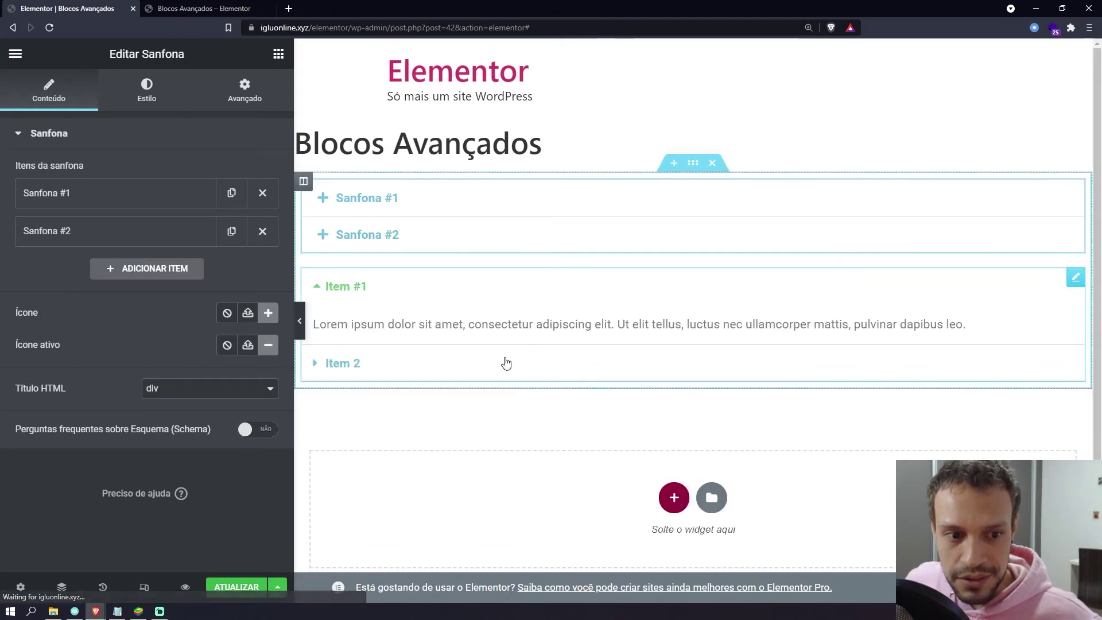
left_click(505, 362)
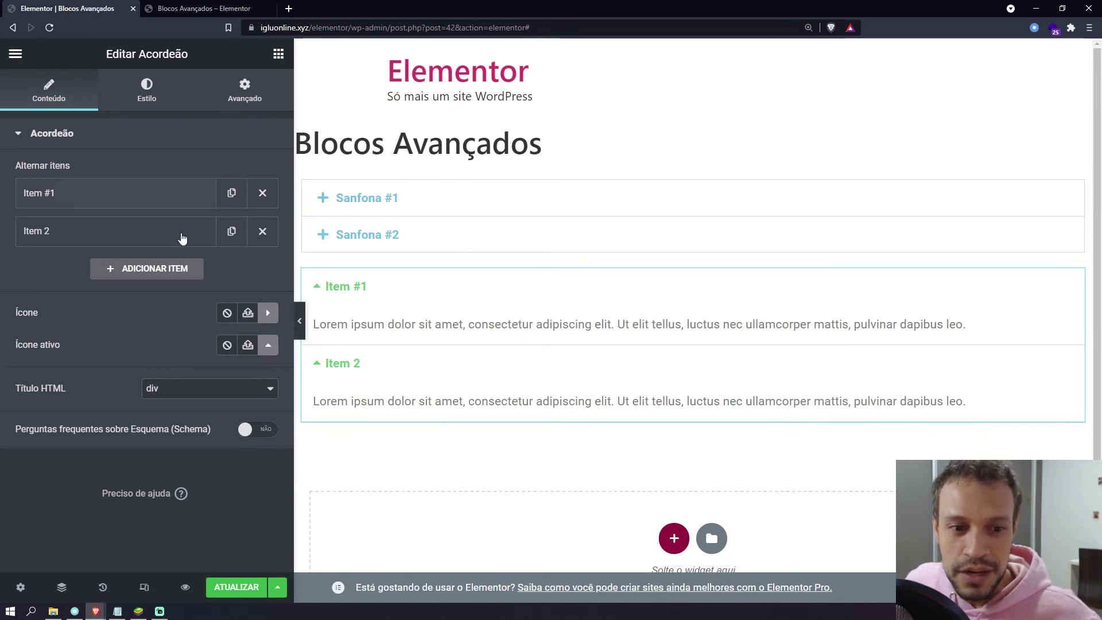
Delete the Acordeão widget and open the remaining Sanfona widget for editing.
right_click(478, 319)
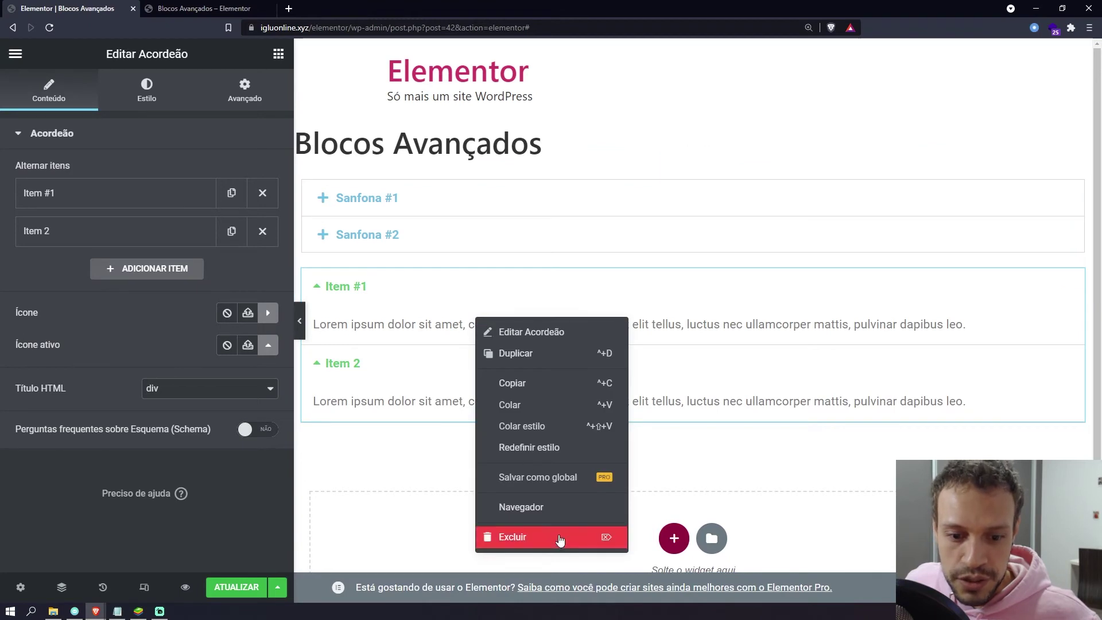
left_click(560, 540)
left_click(408, 226)
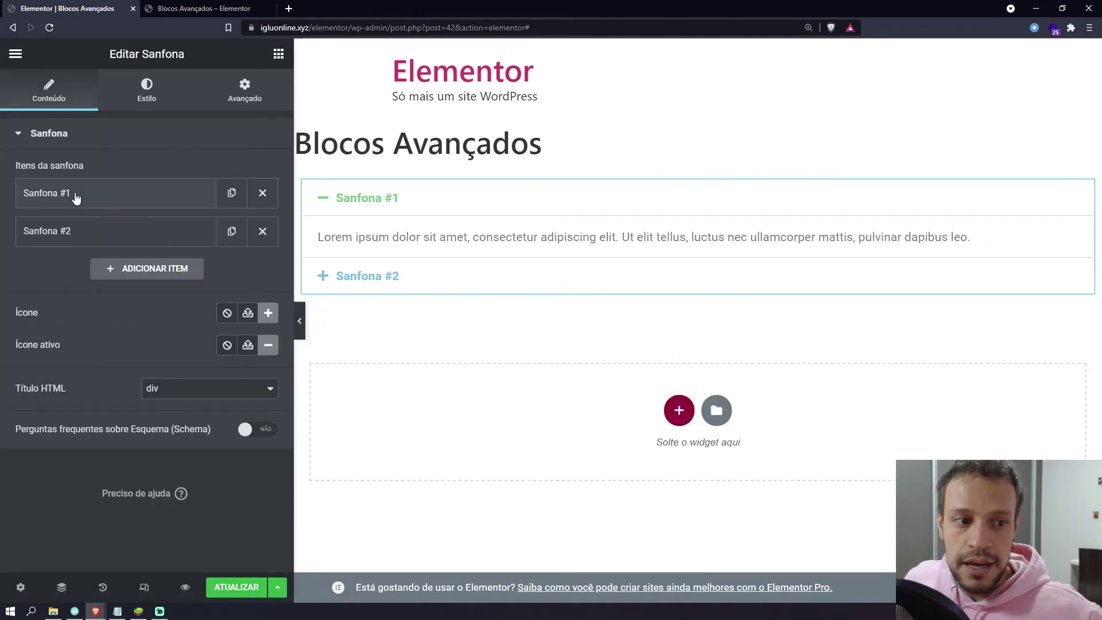
Change the Sanfona #1 item's title to "gafsdfgdsf" and its description to "fsadasdfasdf".
left_click(77, 198)
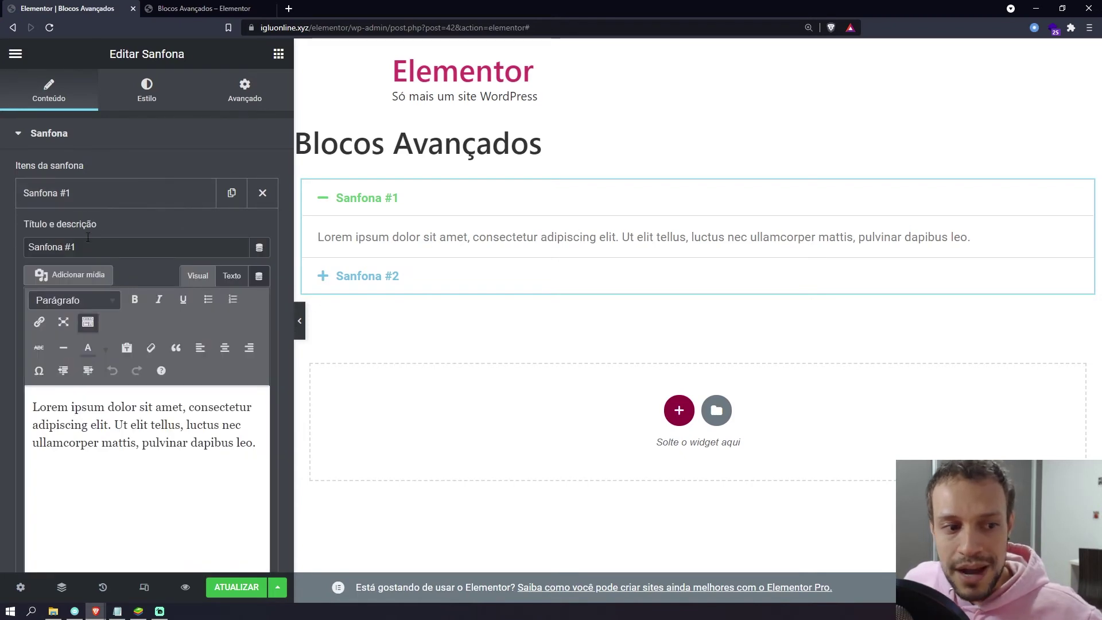
left_click_drag(87, 240, 15, 251)
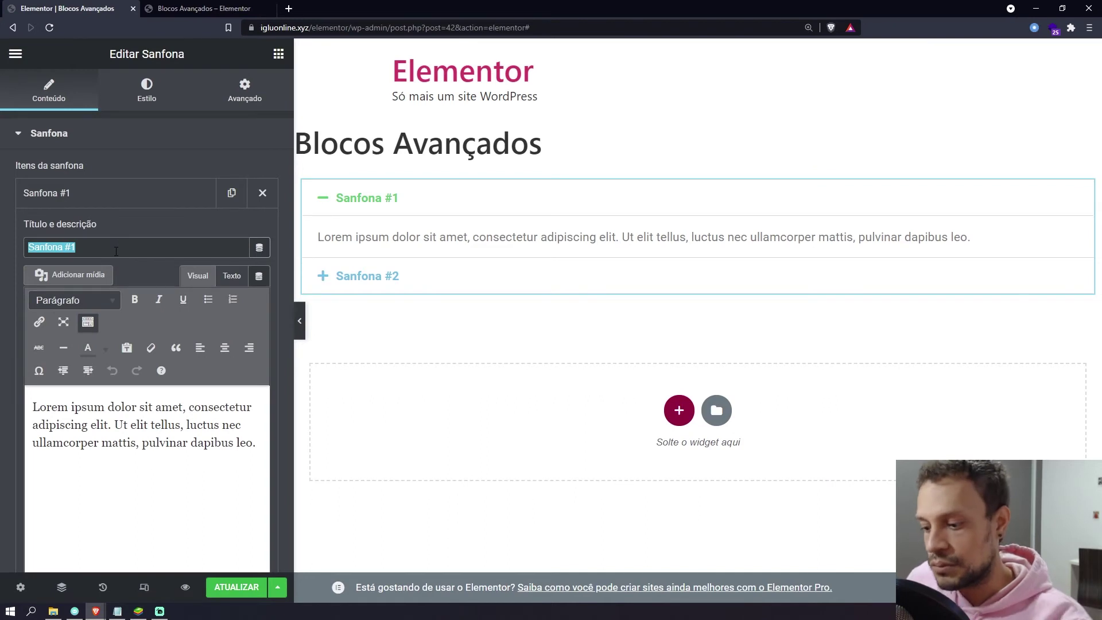
type("gafsdfgdsf")
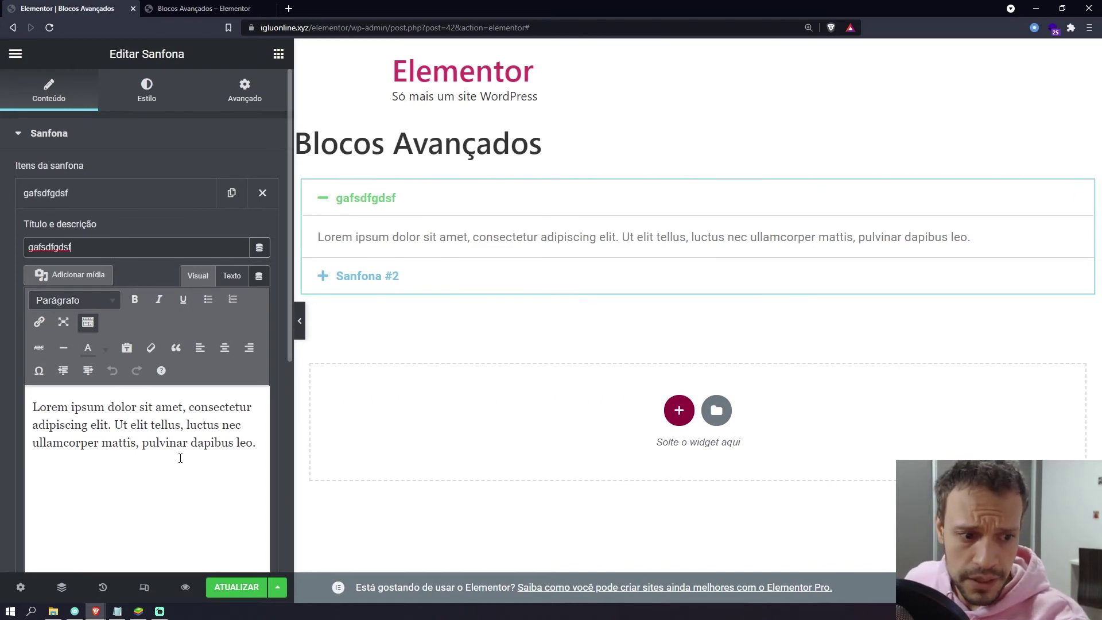
double_click(169, 406)
key("ctrl+a")
type("fsadasdfasdf")
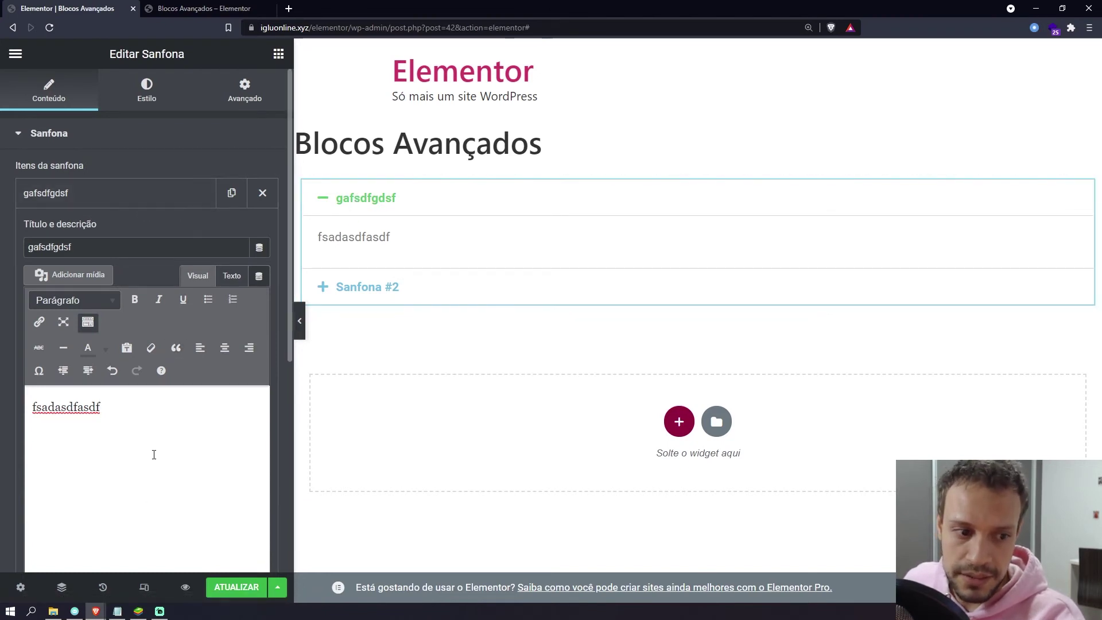
double_click(69, 405)
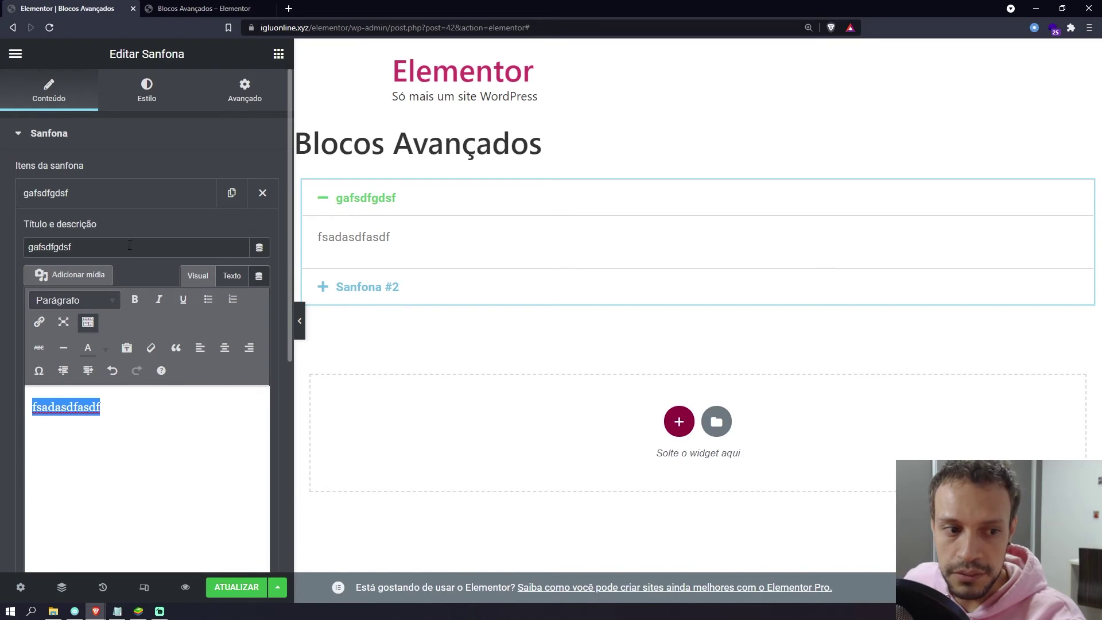
left_click(138, 192)
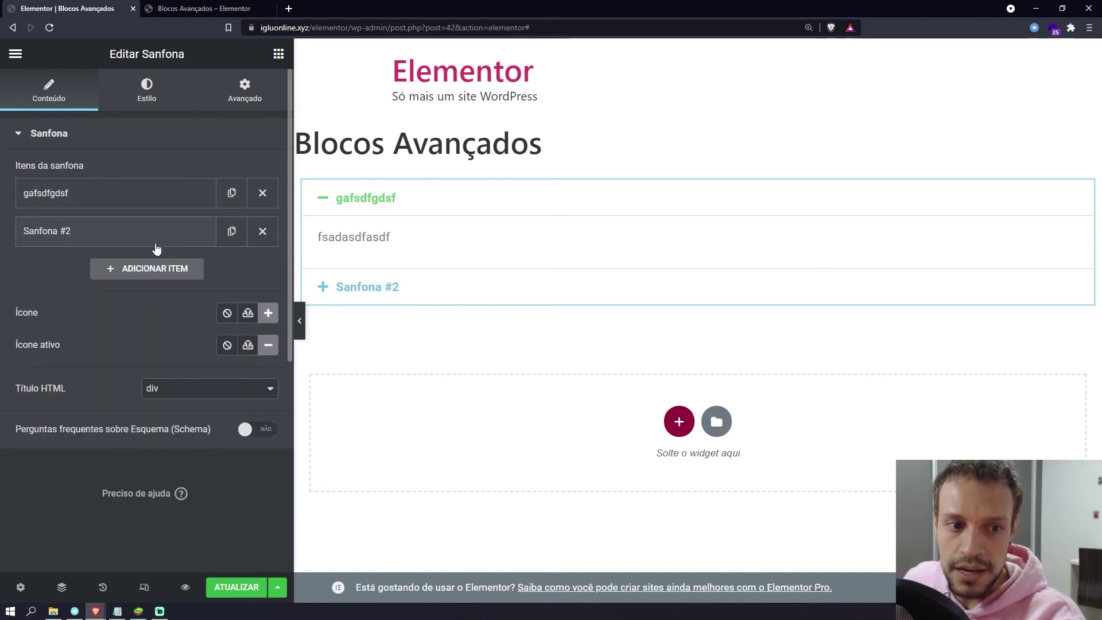
Replace the Sanfona #2 item with a duplicate of the "gafsdfgdsf" item plus a new default item.
left_click(261, 231)
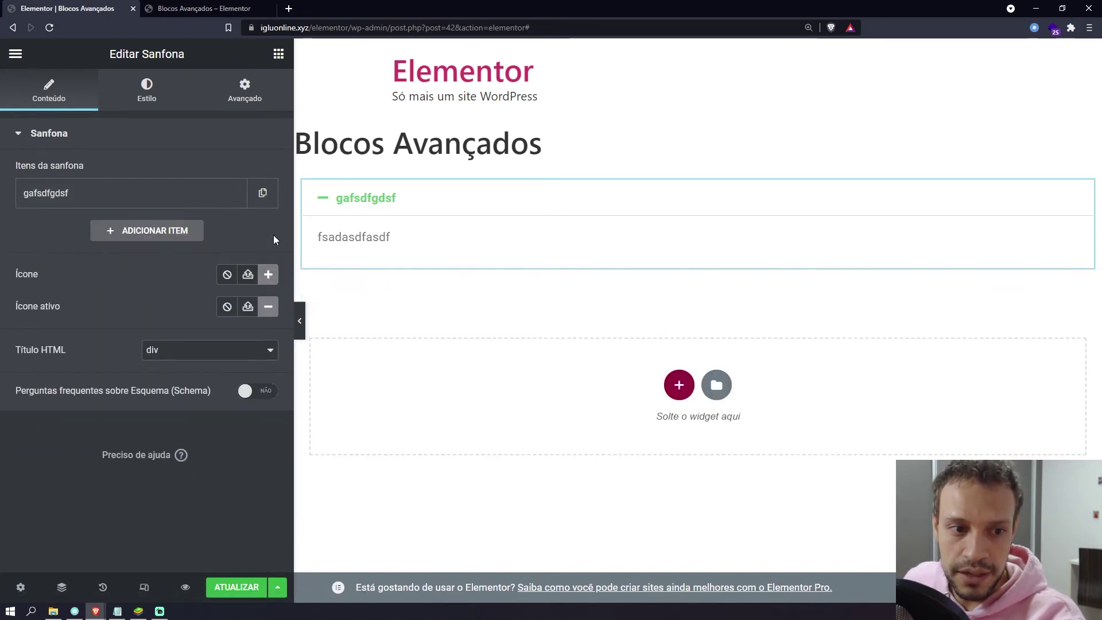
left_click(262, 194)
left_click(176, 270)
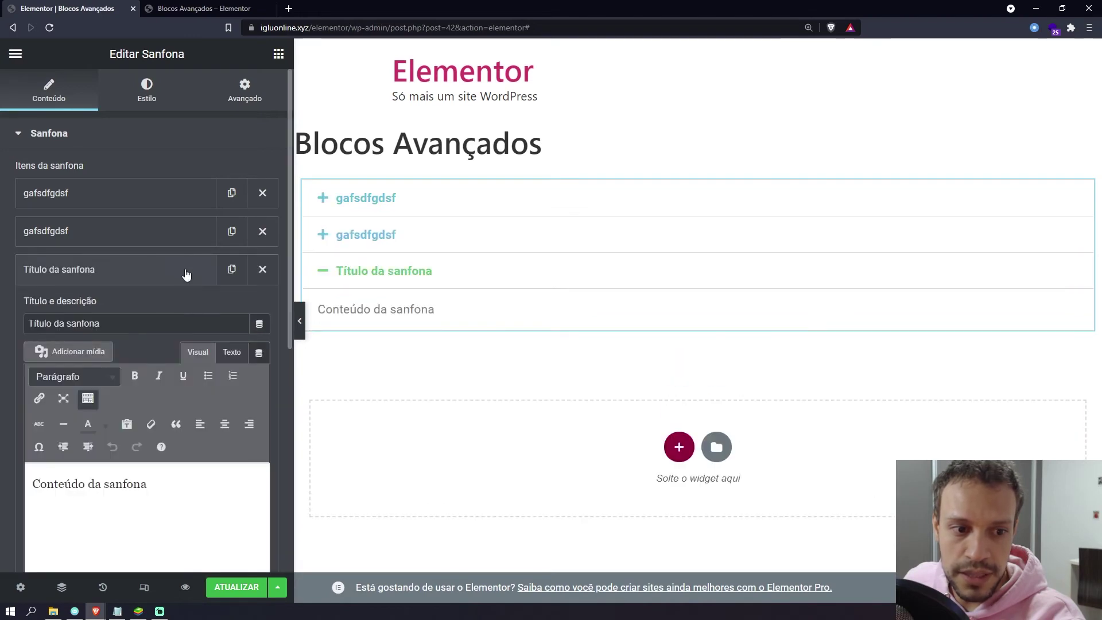
left_click(184, 270)
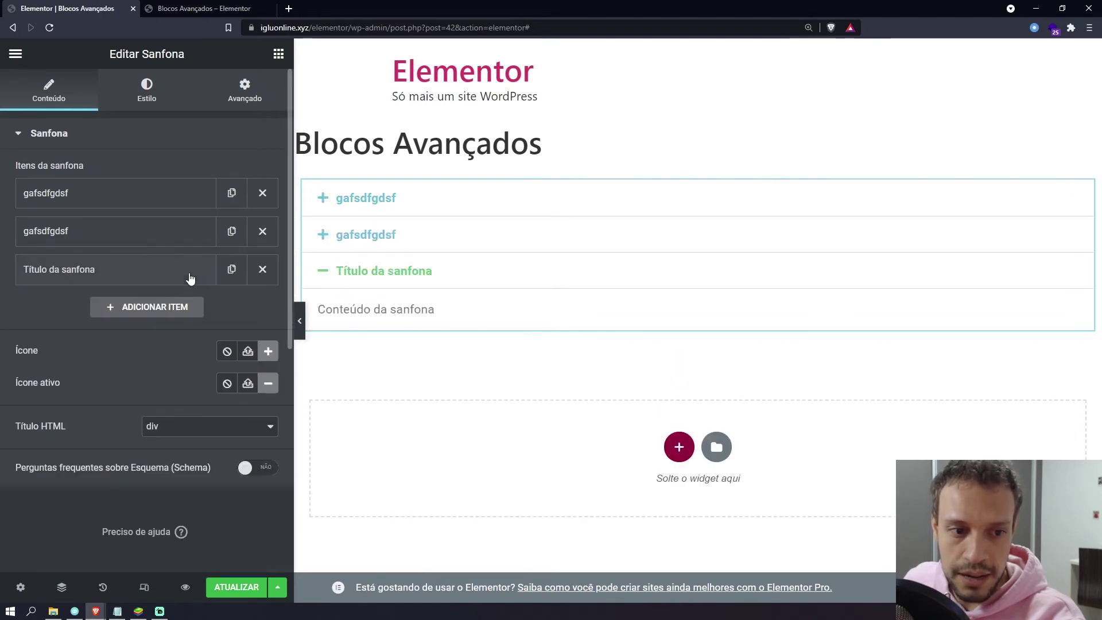
left_click(135, 230)
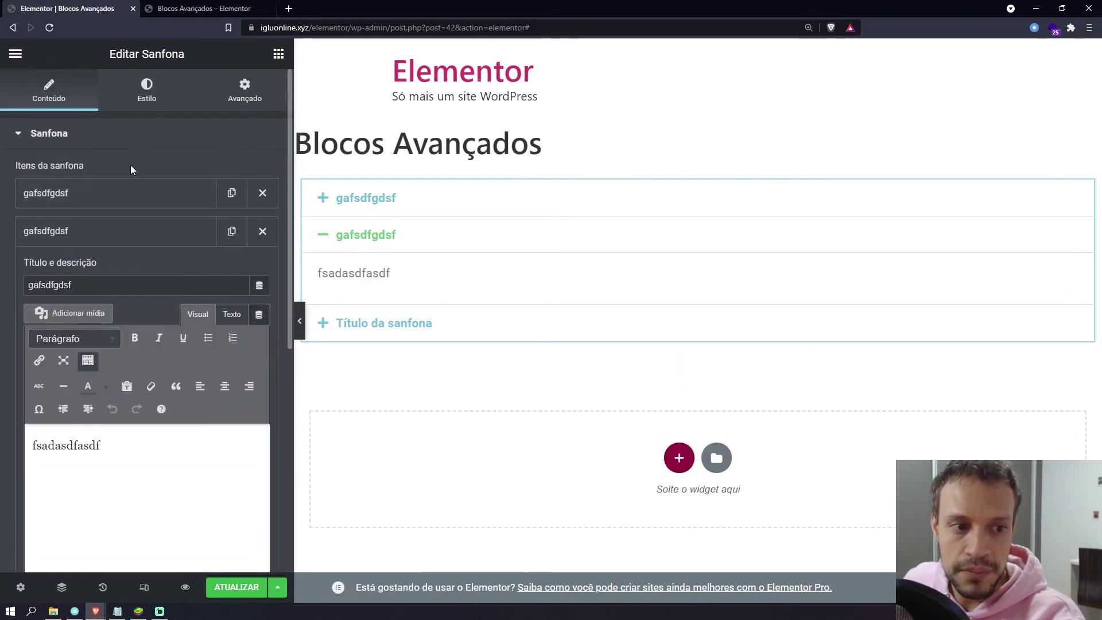
left_click(133, 237)
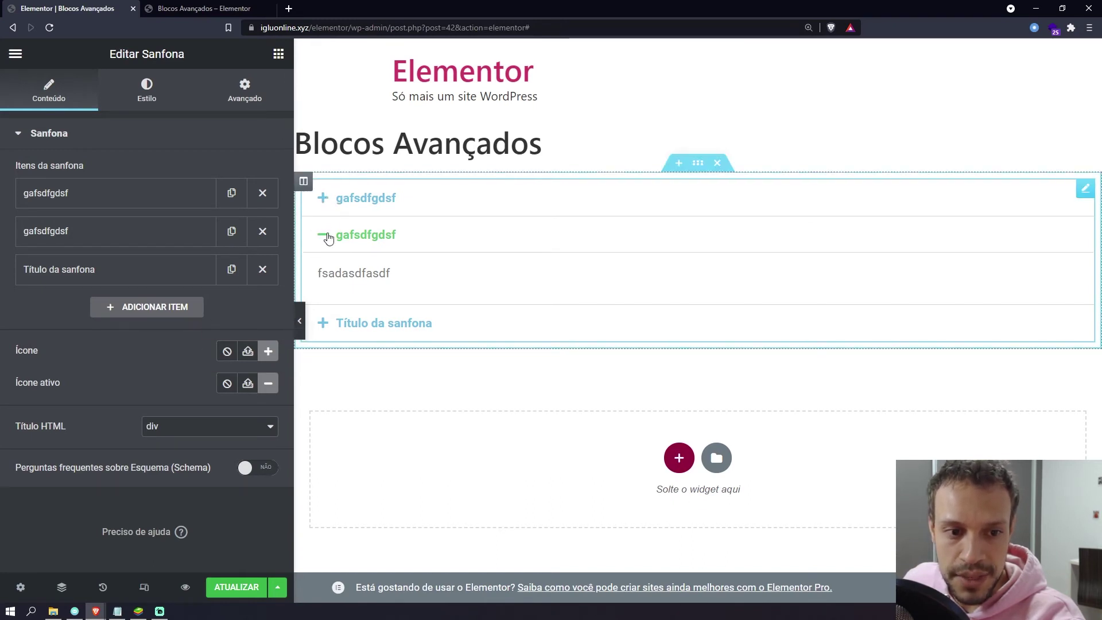
Temporarily add an Acordeão widget below the Sanfona to compare its toggle icons, and delete it again.
left_click(278, 54)
scroll(180, 406, "down", 5)
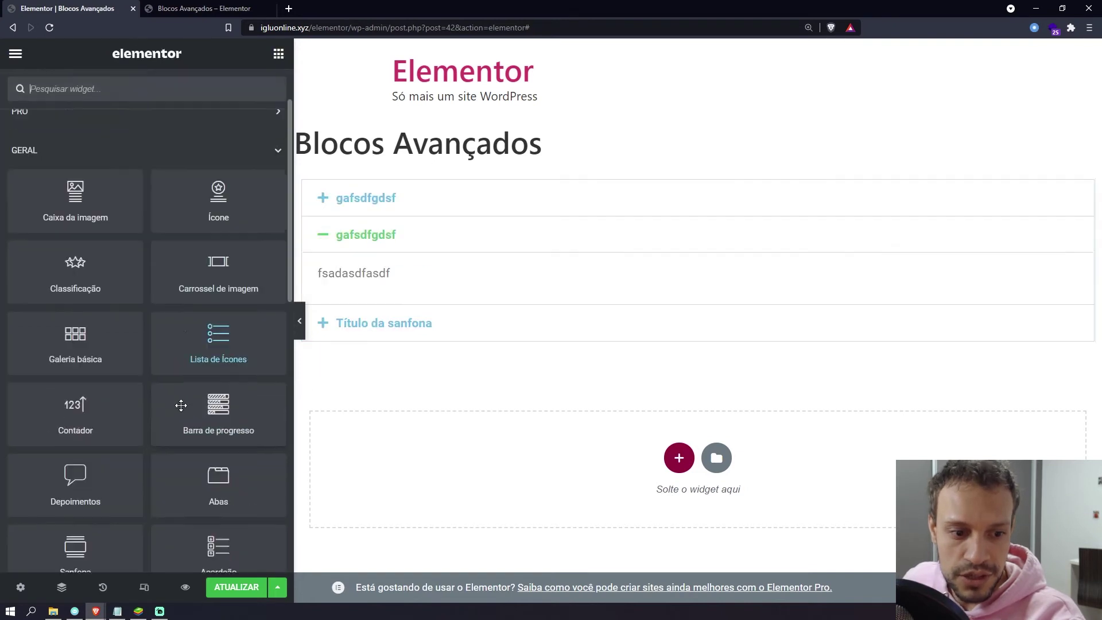
left_click_drag(211, 325, 352, 365)
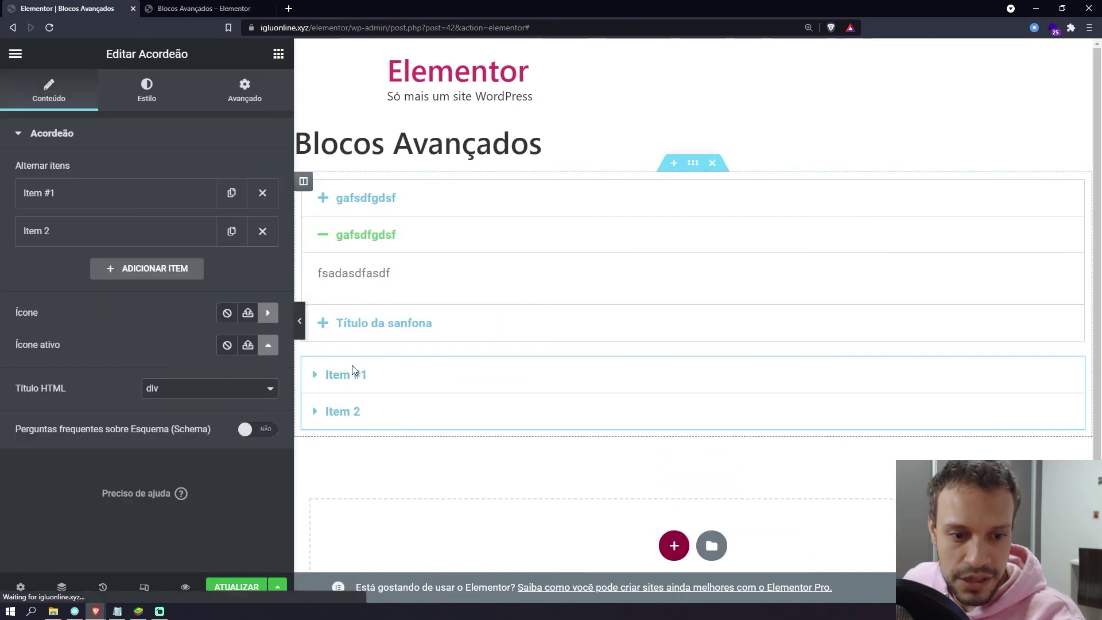
left_click(315, 381)
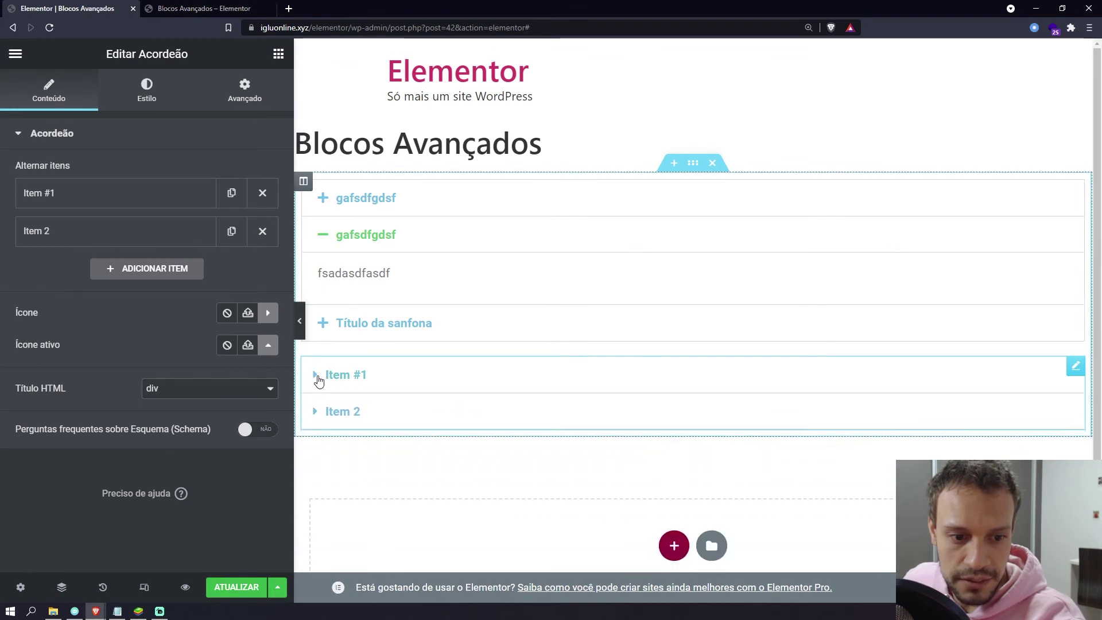
left_click(315, 381)
left_click(315, 381)
right_click(404, 377)
left_click(469, 588)
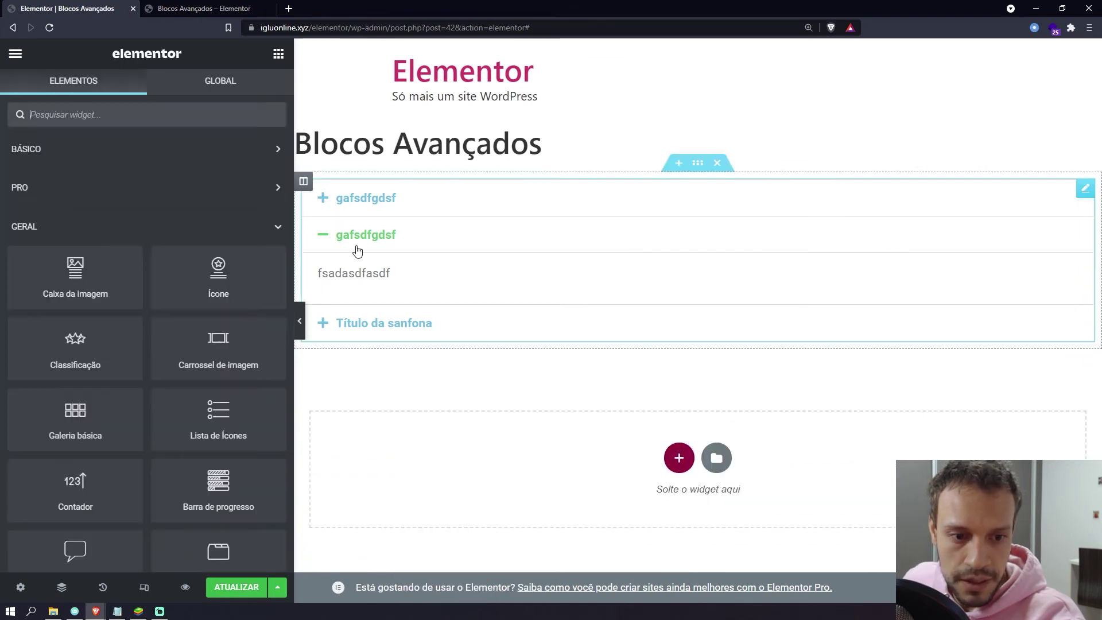
Set the Sanfona's inactive icon to a skull from the full icon library and toggle the items to check it.
left_click(360, 218)
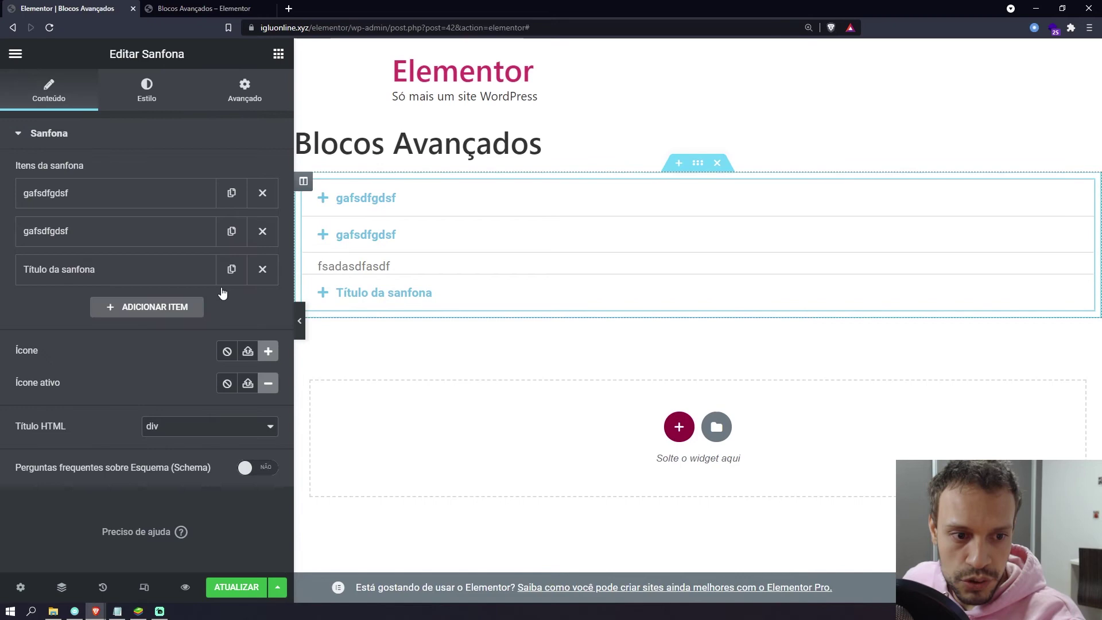
left_click(269, 356)
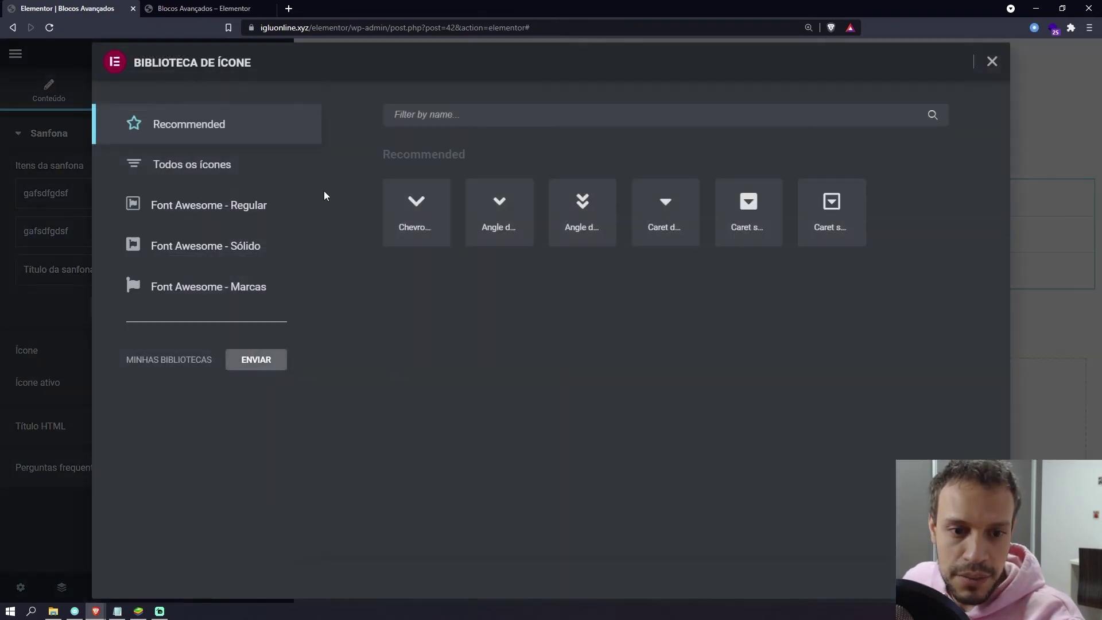
left_click(211, 167)
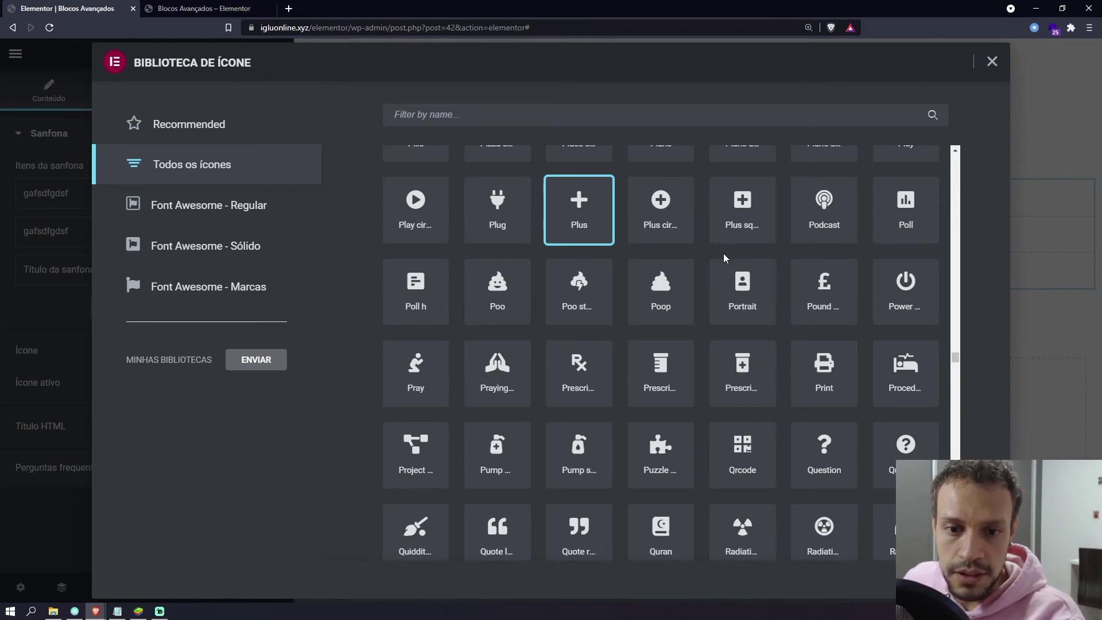
scroll(624, 281, "down", 15)
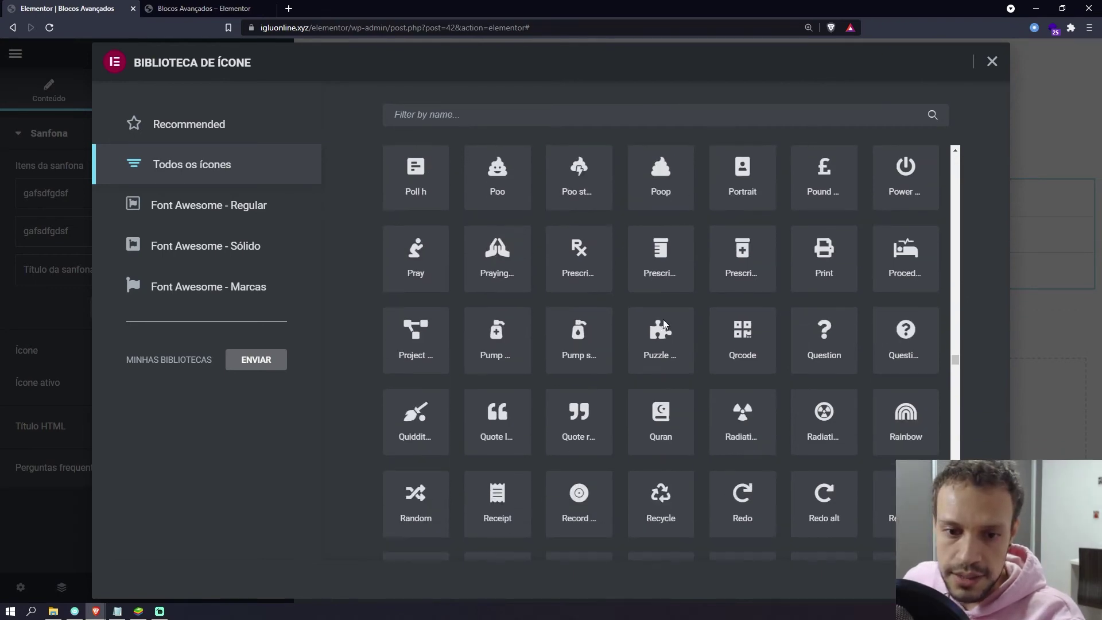
double_click(594, 232)
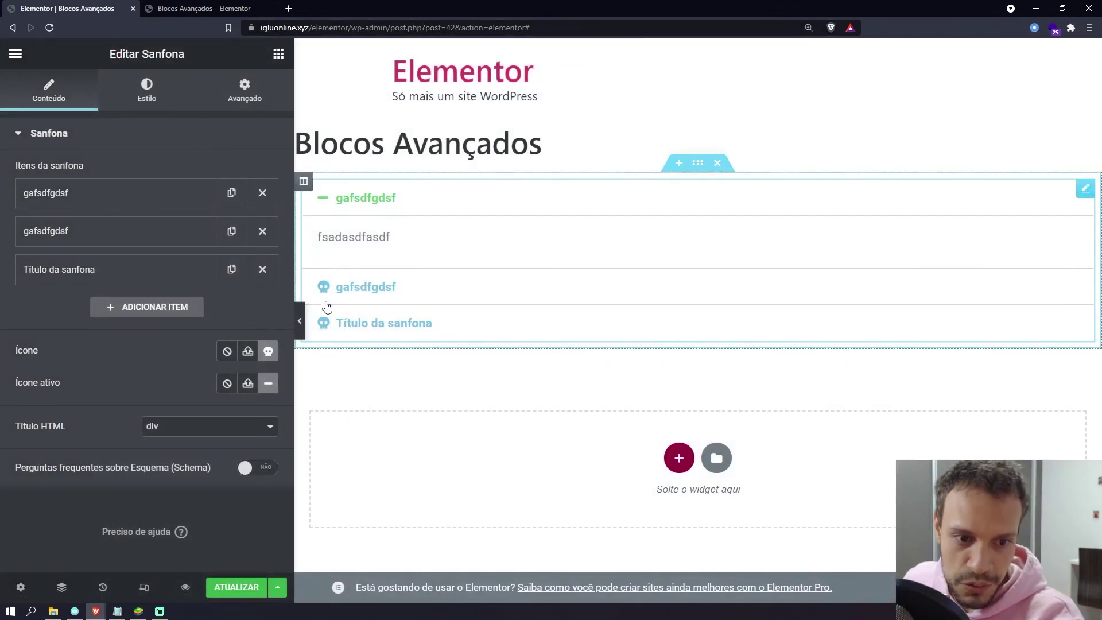
left_click(325, 287)
left_click(324, 248)
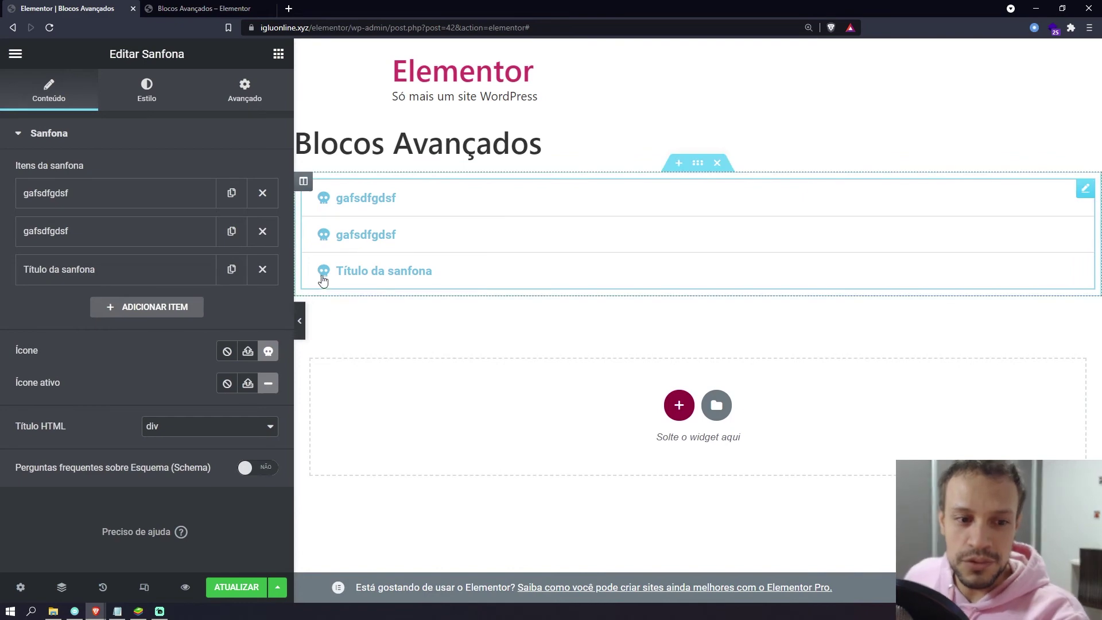
Set the Sanfona's inactive icon to the recommended solid caret square.
left_click(268, 351)
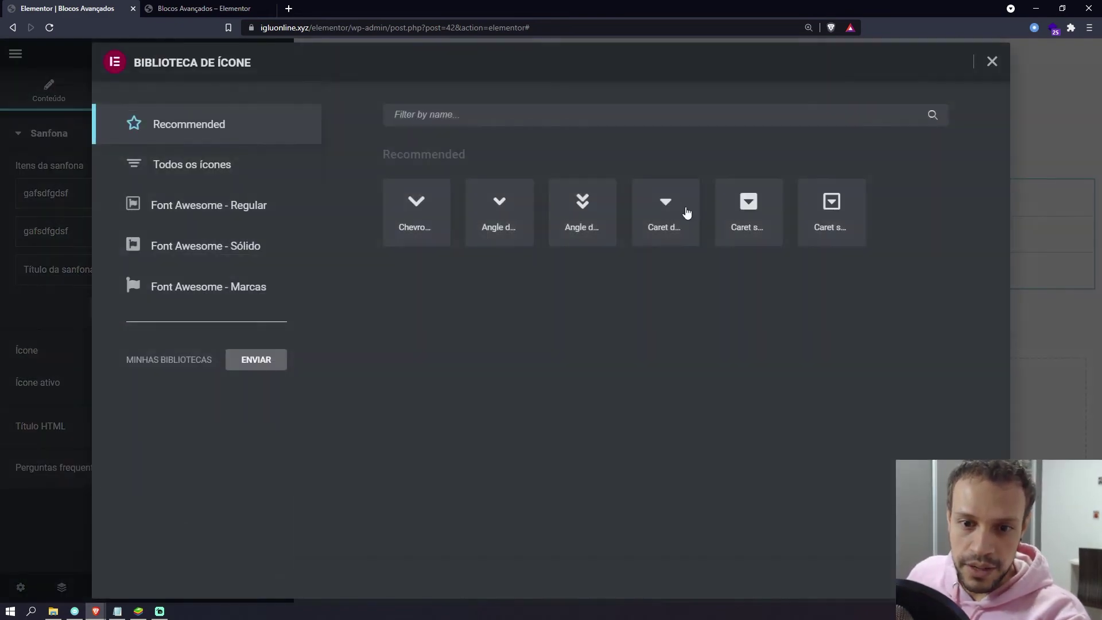
double_click(737, 216)
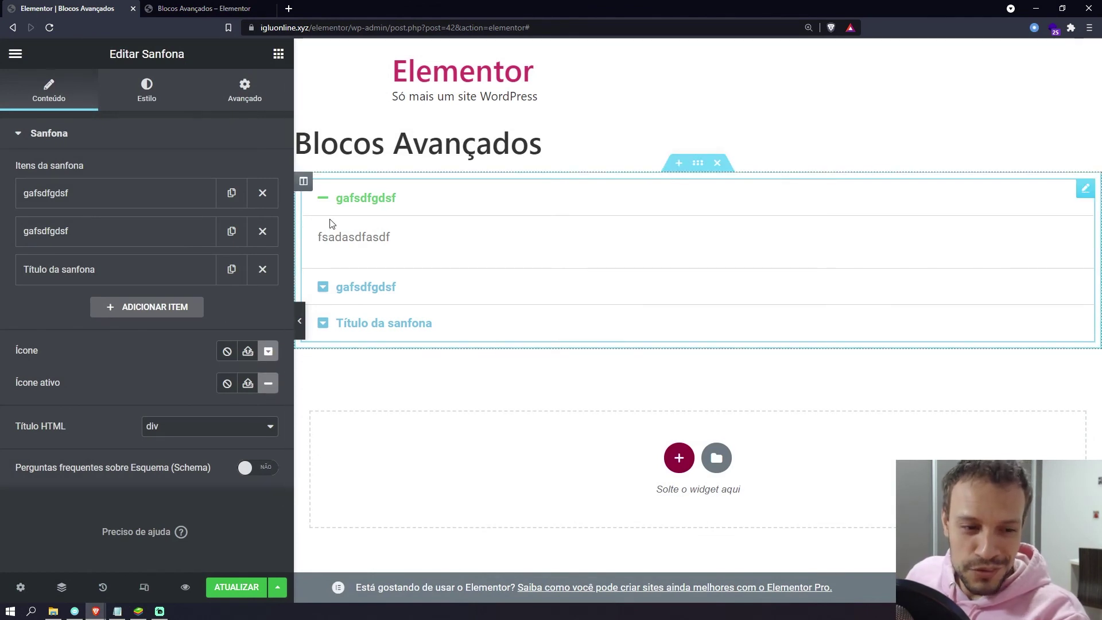
Collapse and reopen the first Sanfona item to check its icons, and view the available HTML title tags.
left_click(323, 202)
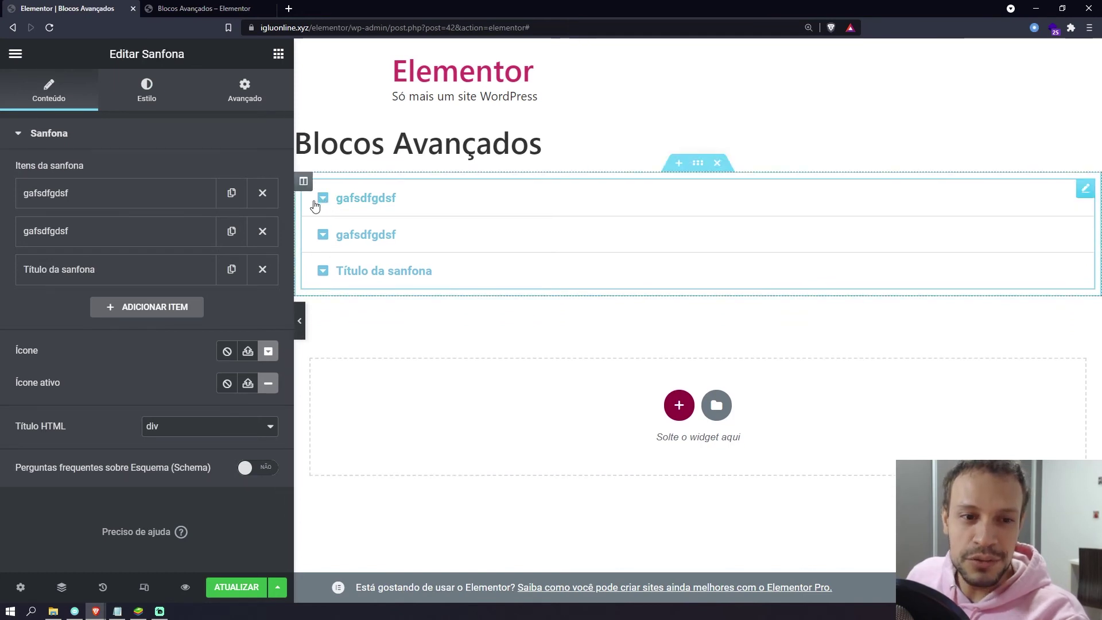
left_click(323, 198)
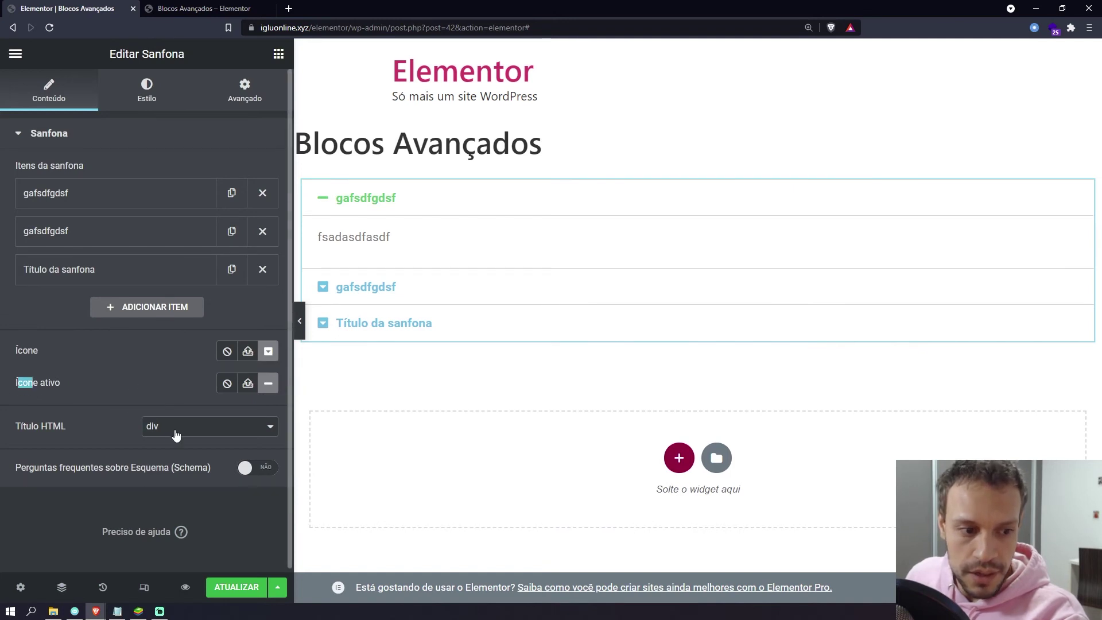
left_click(215, 434)
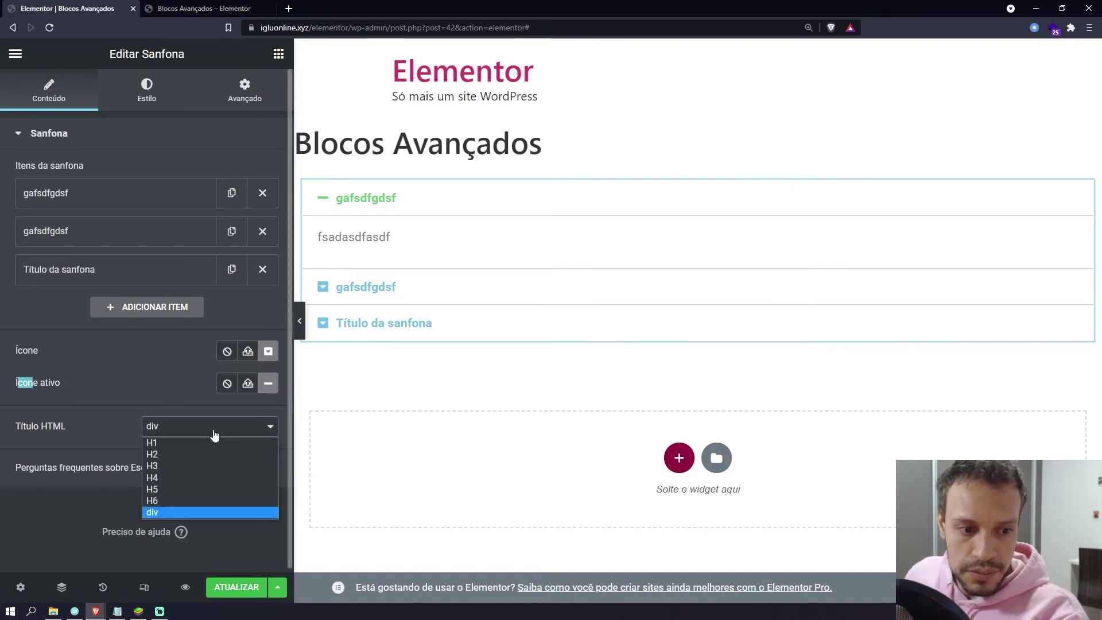
left_click(44, 432)
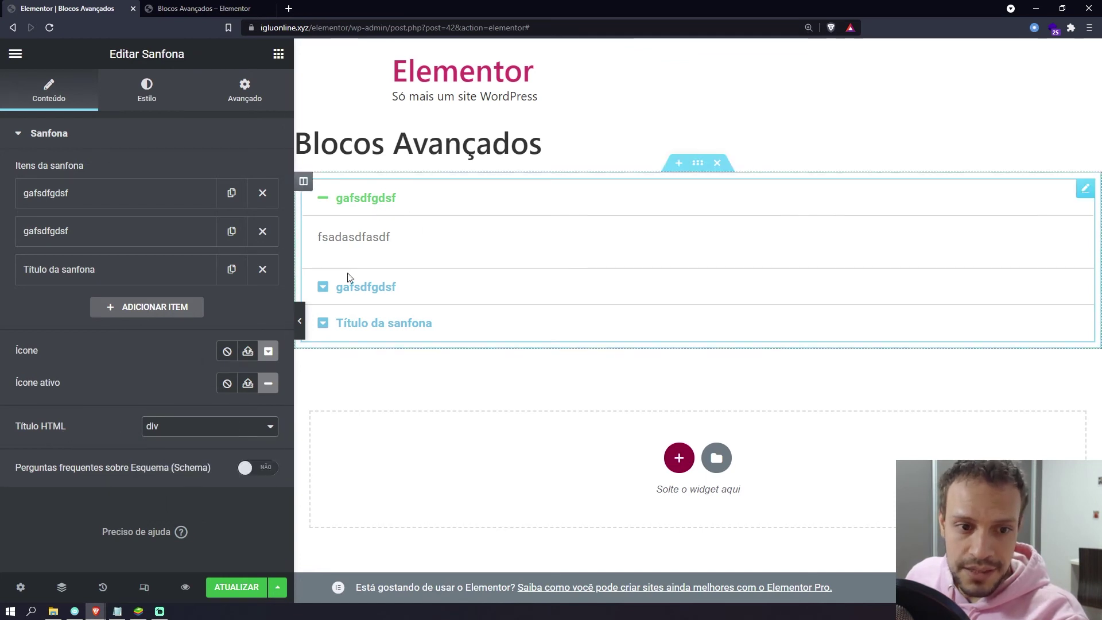
Try H3, H4 and H5 as the Sanfona's HTML title tag and restore it to div.
left_click(235, 428)
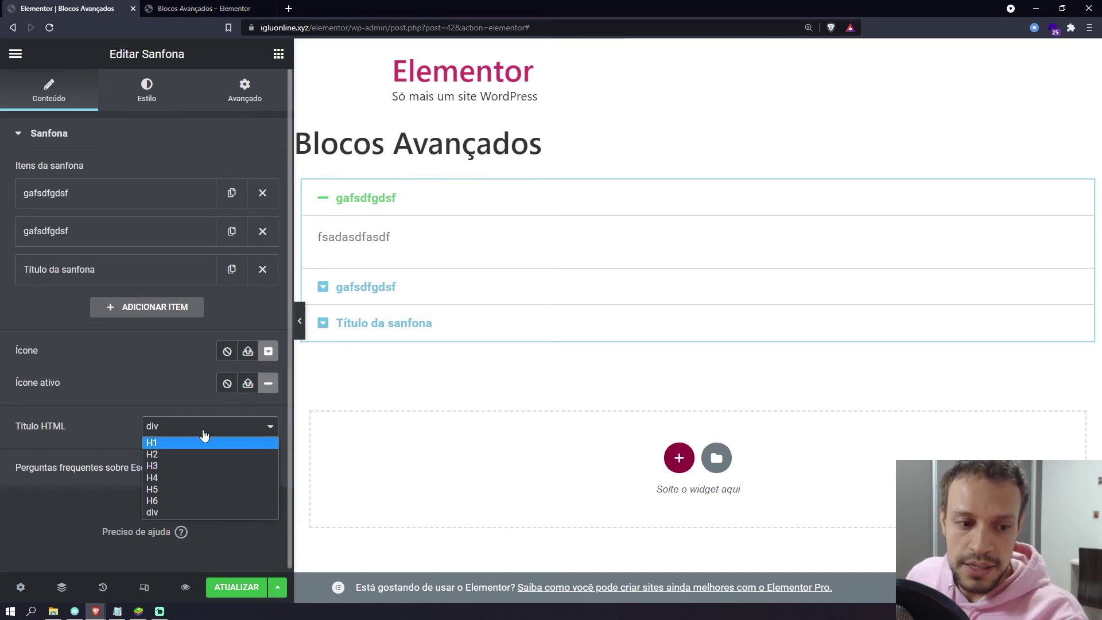
left_click(196, 466)
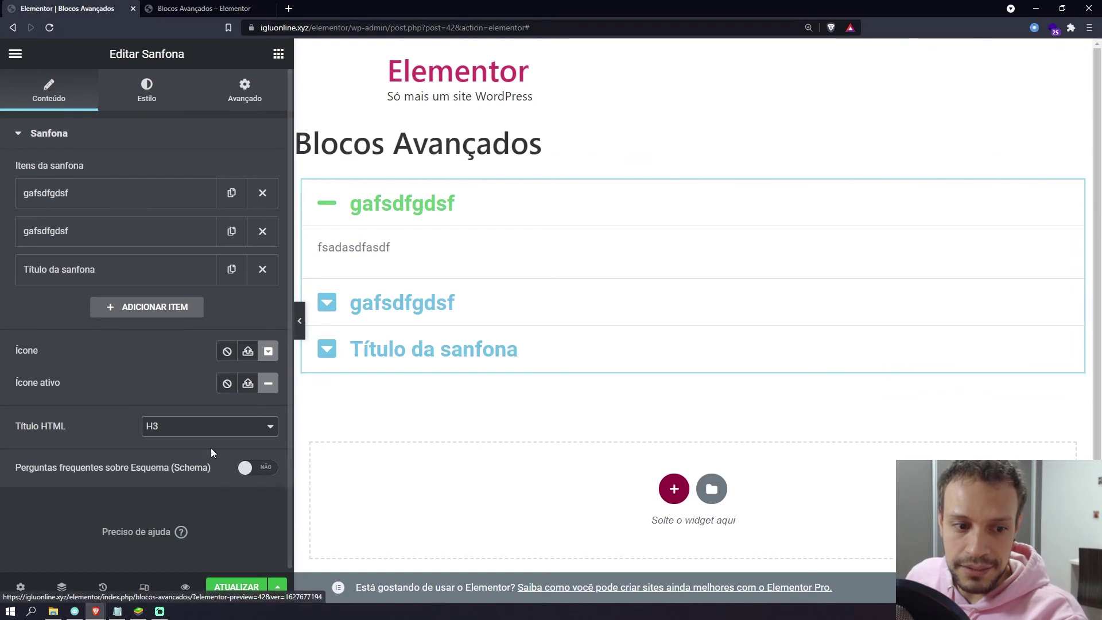
left_click(210, 428)
left_click(246, 470)
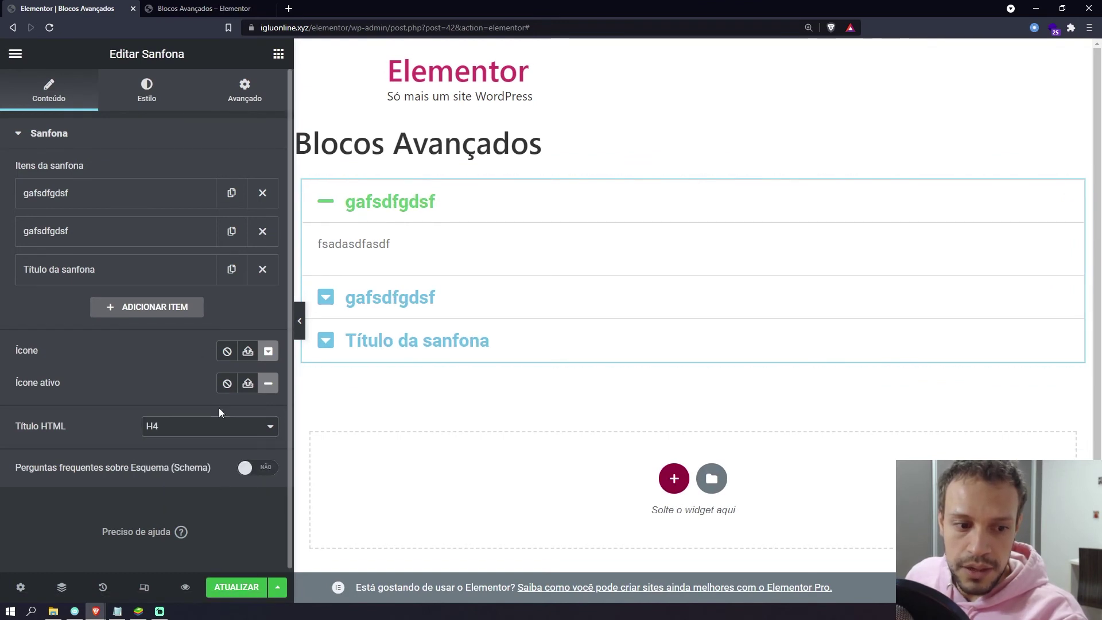
left_click(210, 428)
left_click(199, 490)
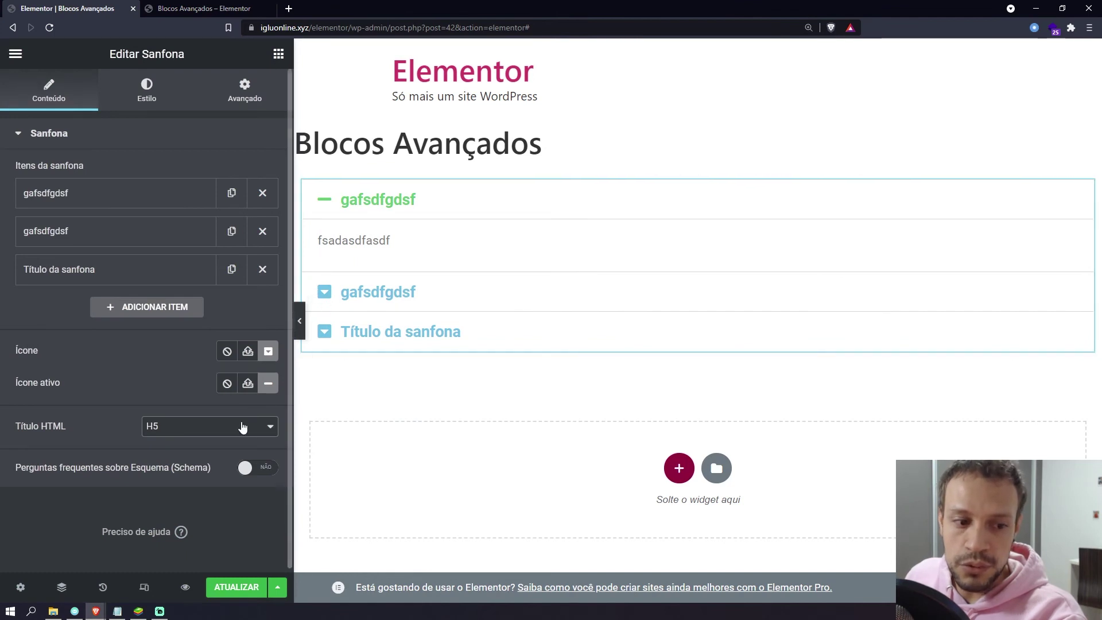
left_click(172, 426)
left_click(177, 512)
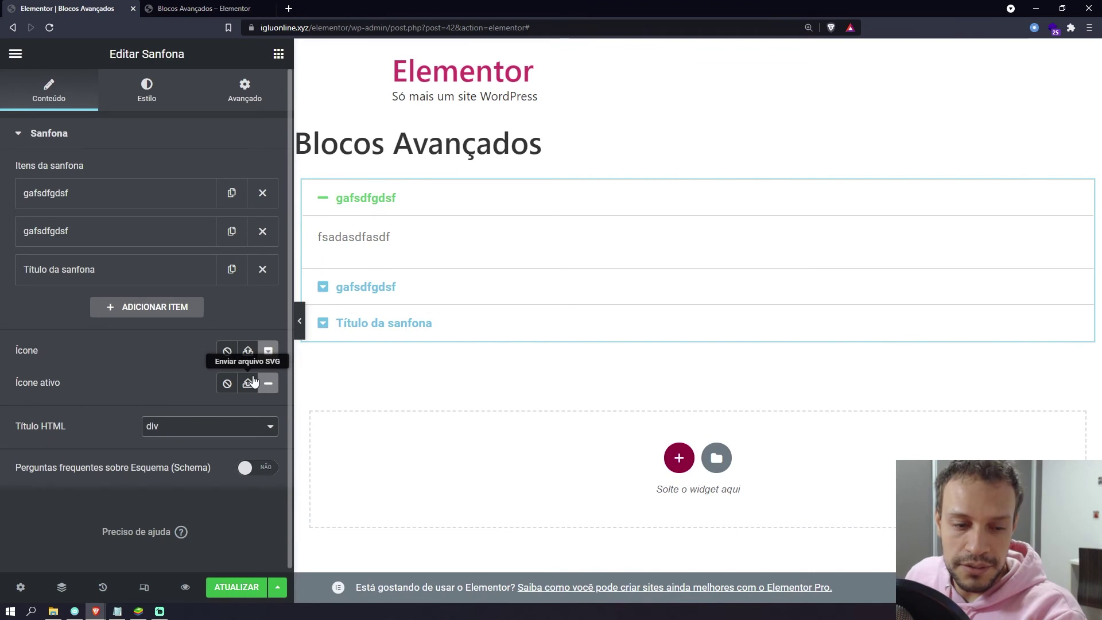
Try a border width of 4 on the Sanfona, toggle its first item to check it, and set the width to 2.
left_click(161, 83)
left_click_drag(19, 191, 95, 187)
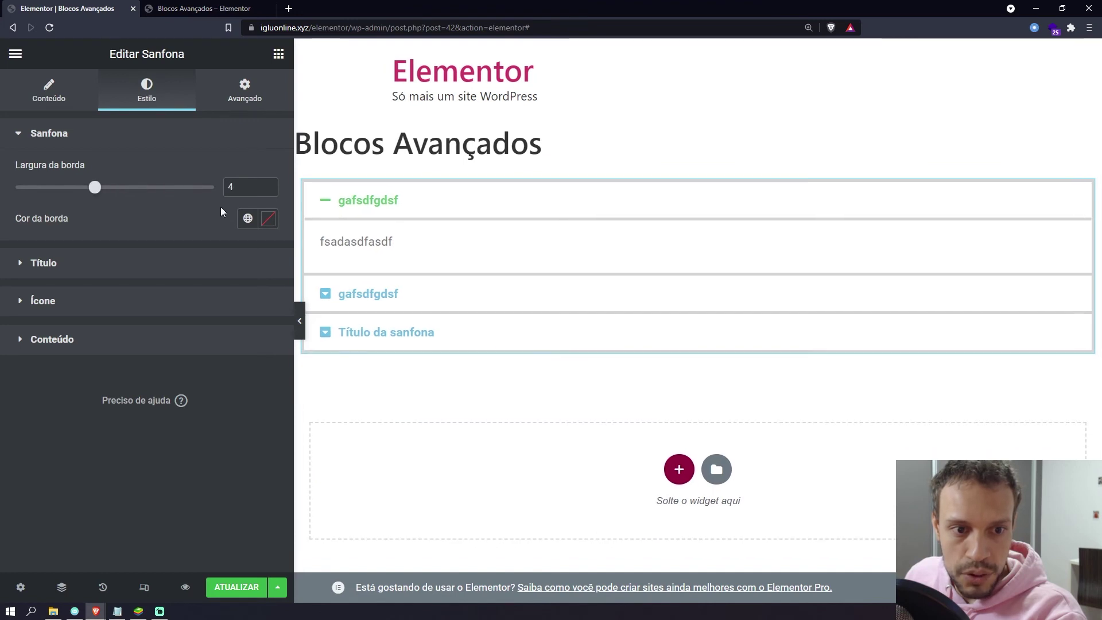
left_click(374, 202)
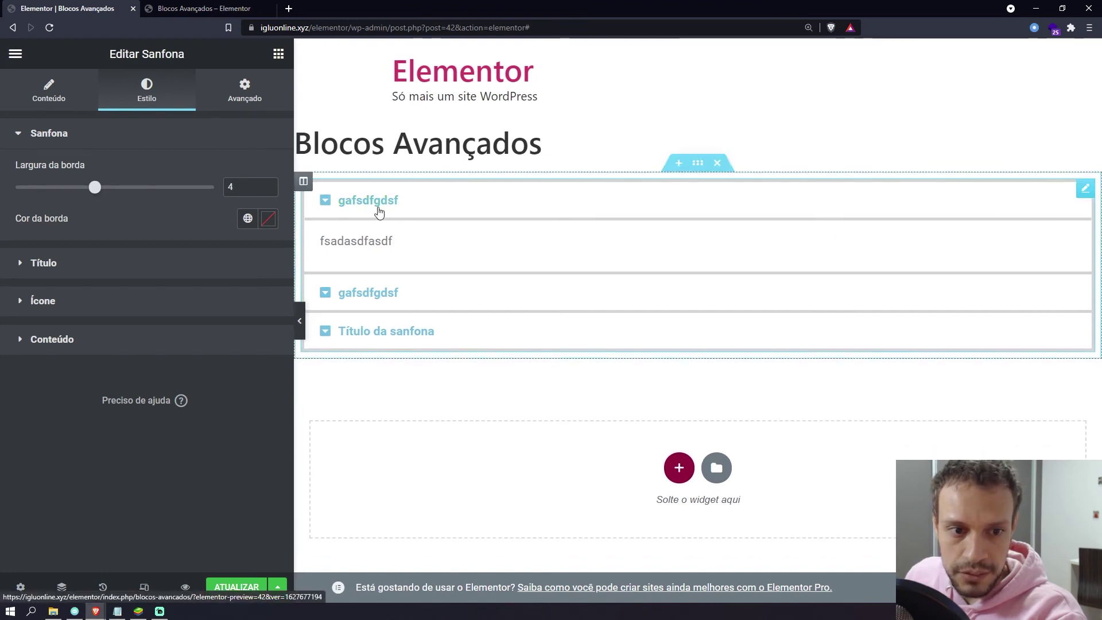
left_click(390, 202)
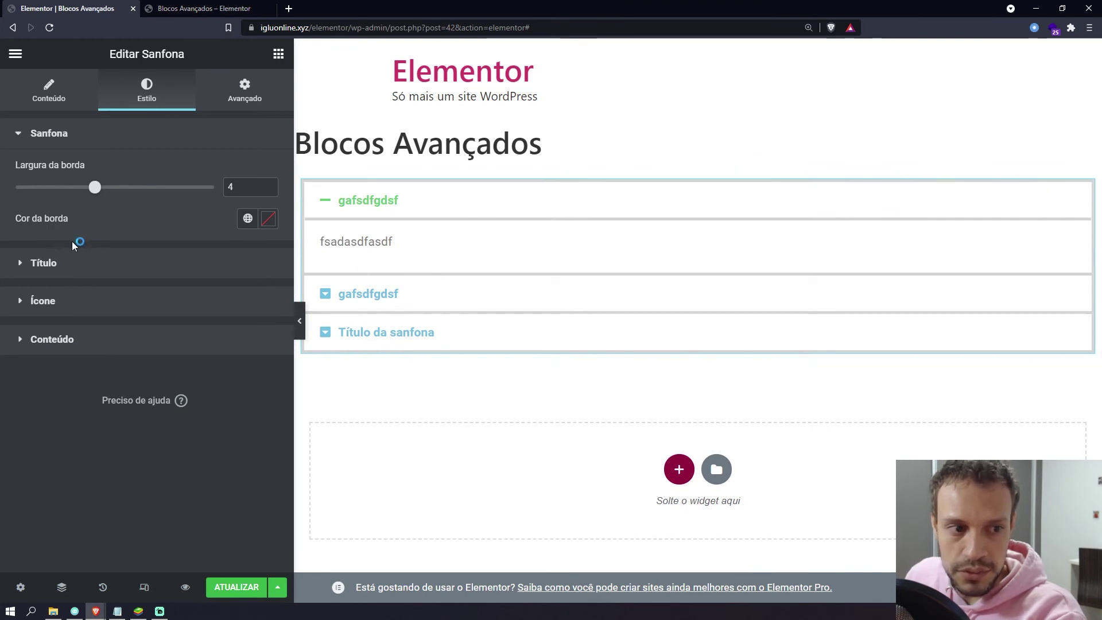
left_click_drag(100, 189, 59, 191)
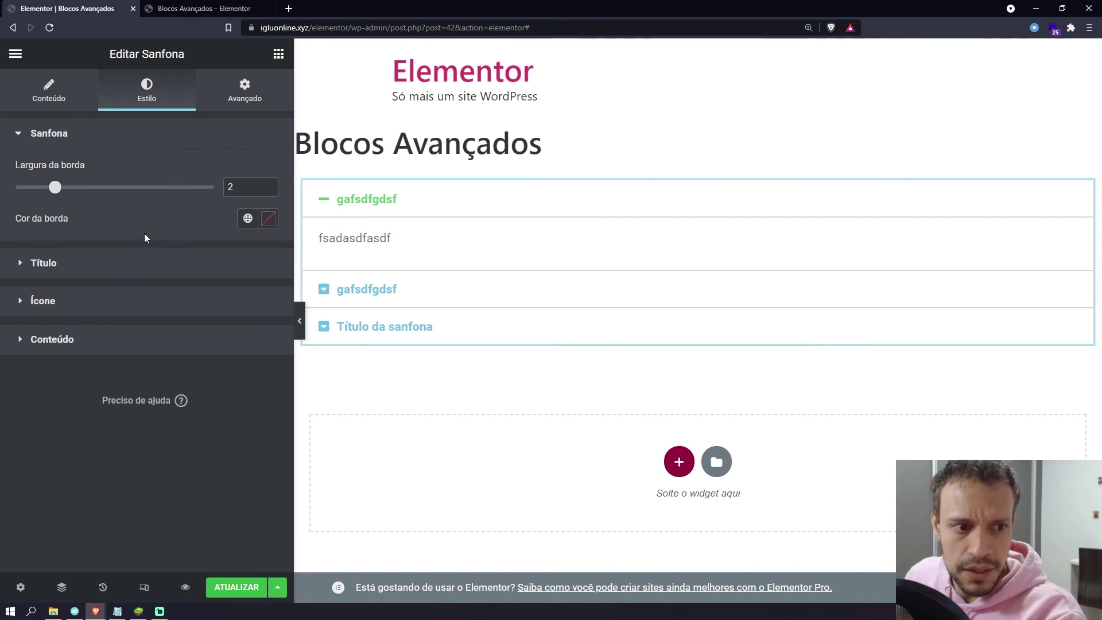
Give the Sanfona border the grey global color and lower its opacity to make it #54595F2E.
left_click(247, 218)
left_click(128, 315)
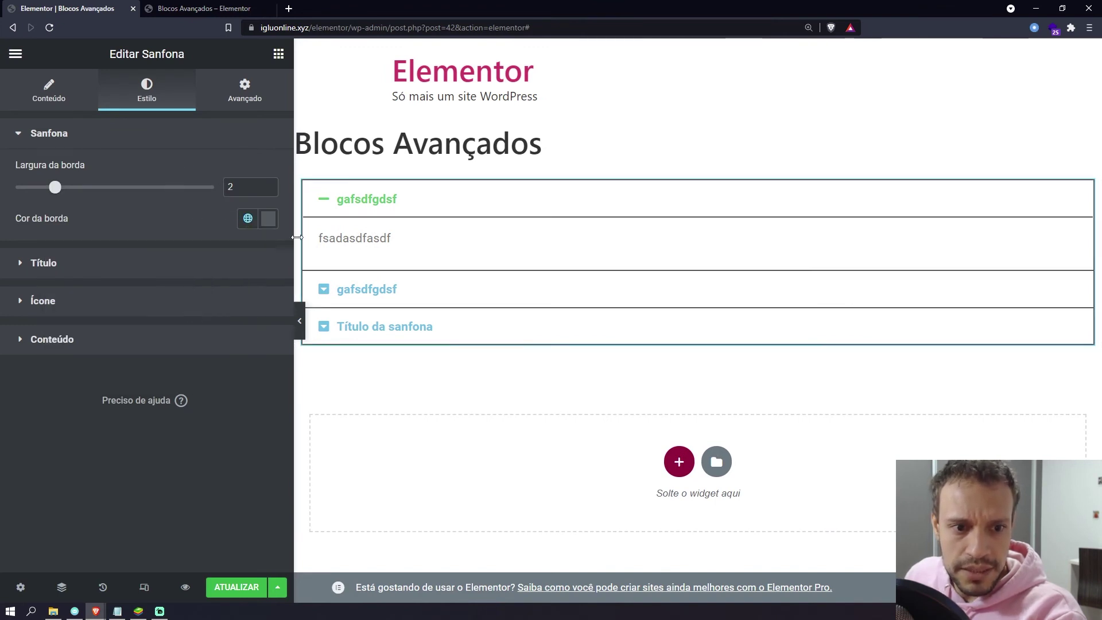
left_click(268, 218)
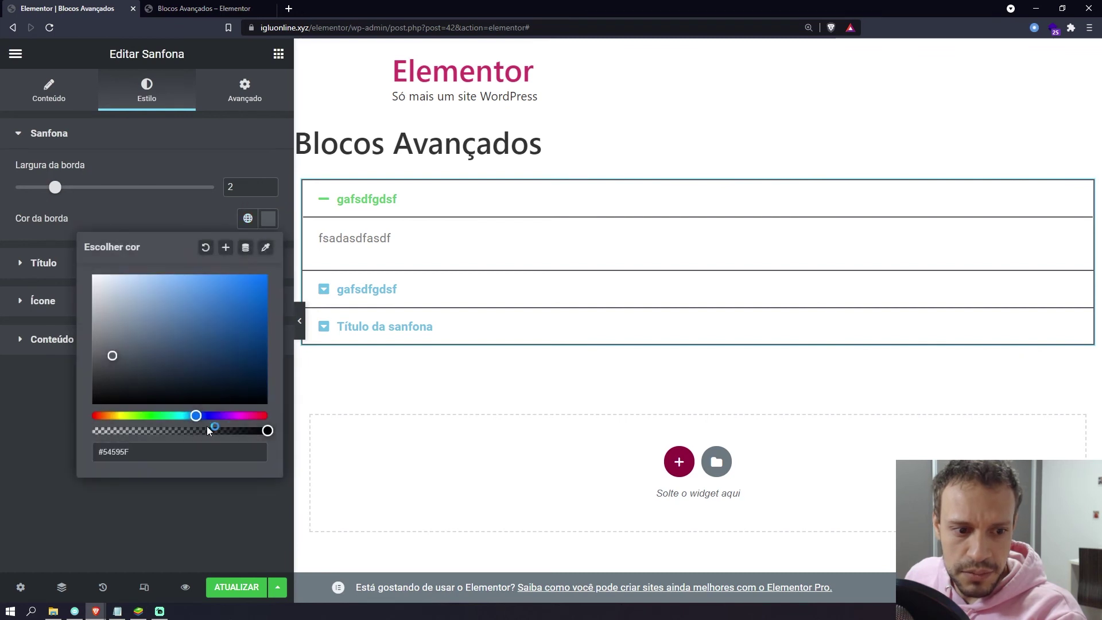
left_click_drag(208, 430, 124, 430)
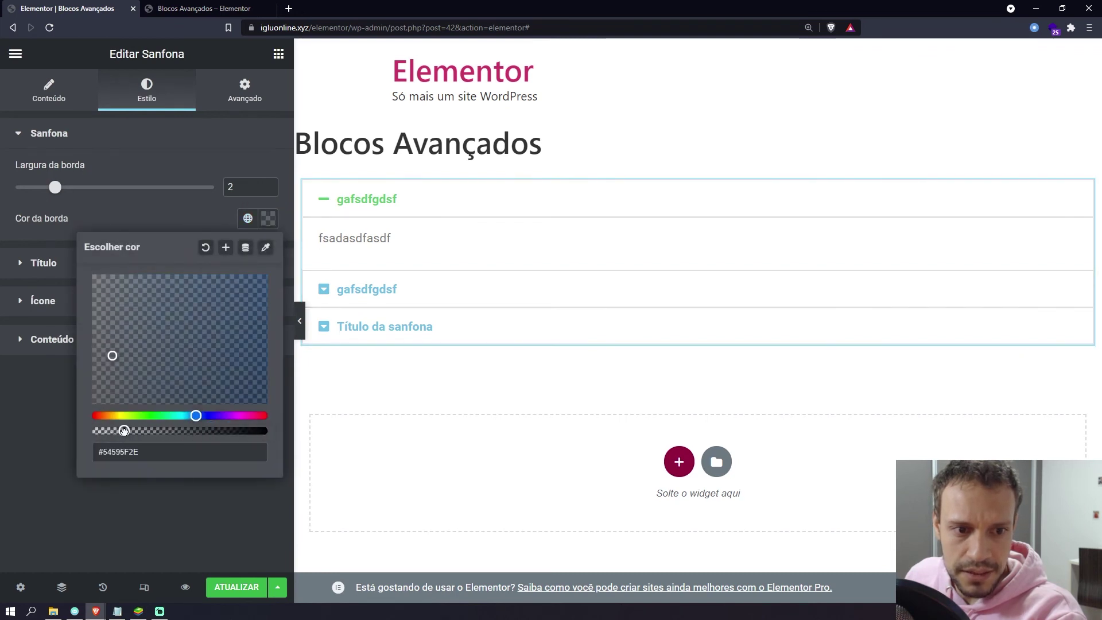
left_click(171, 210)
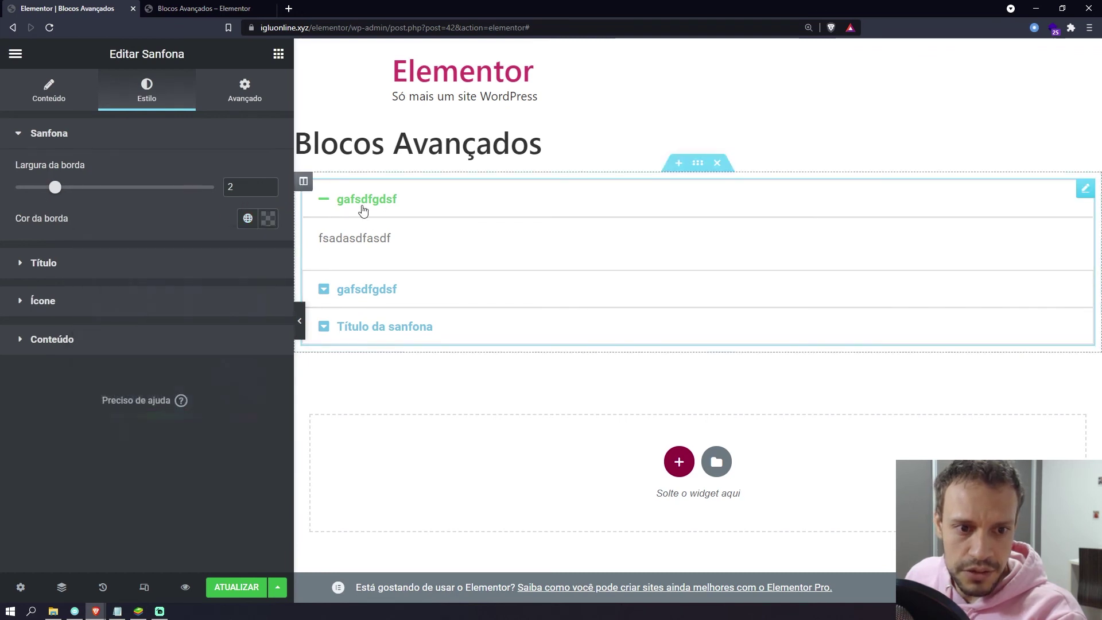
Set the Sanfona title background to red #E60A0A and toggle the first item to check it.
left_click(83, 266)
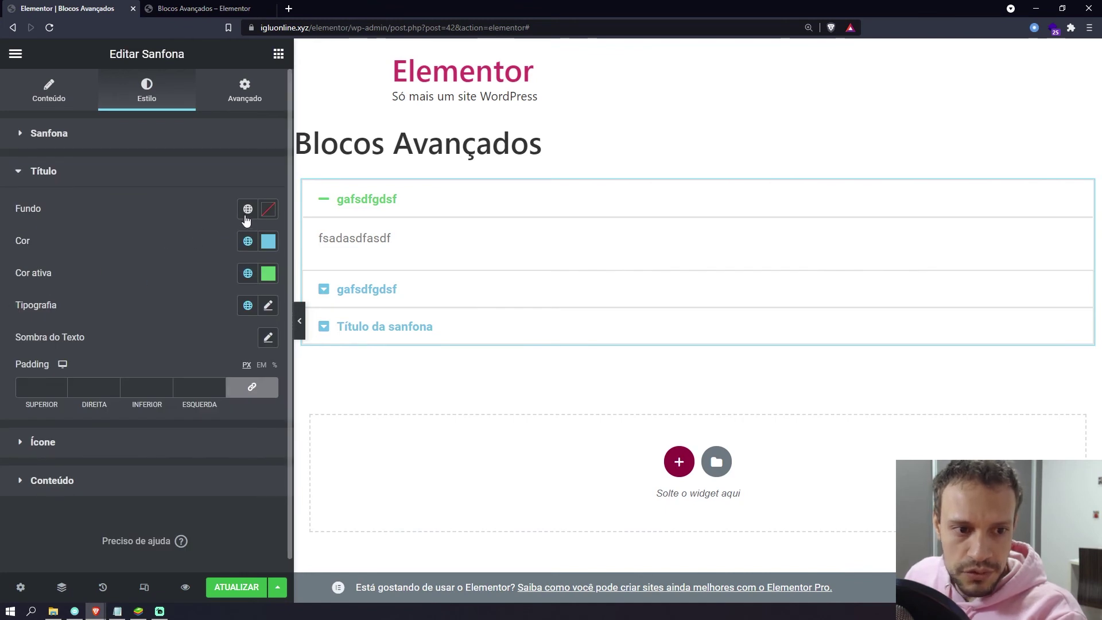
left_click(399, 199)
left_click(392, 202)
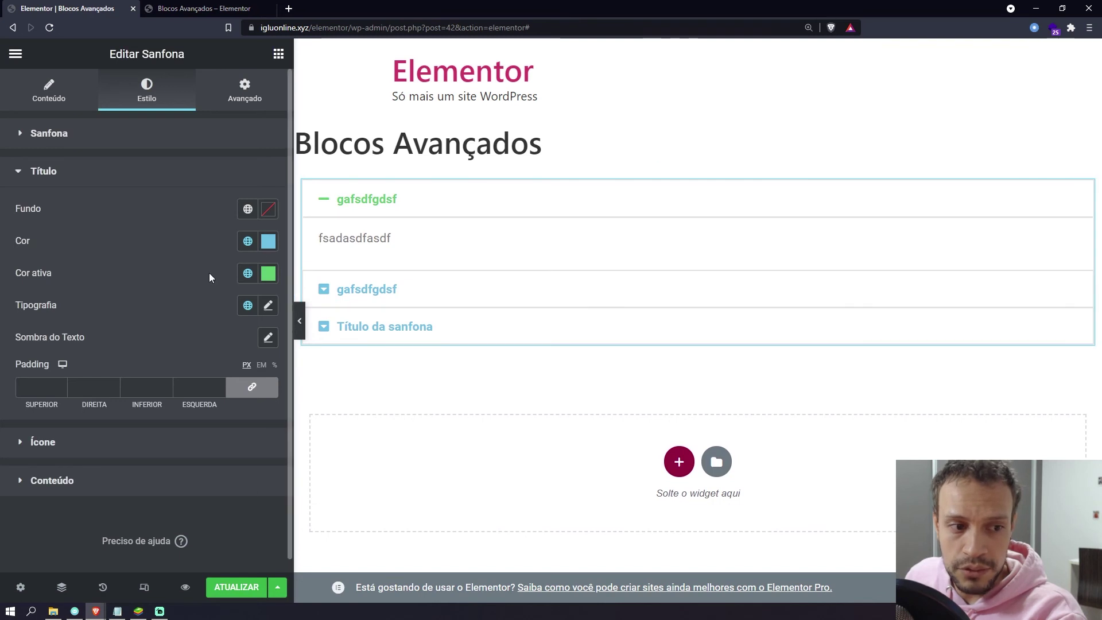
left_click(268, 210)
left_click(260, 277)
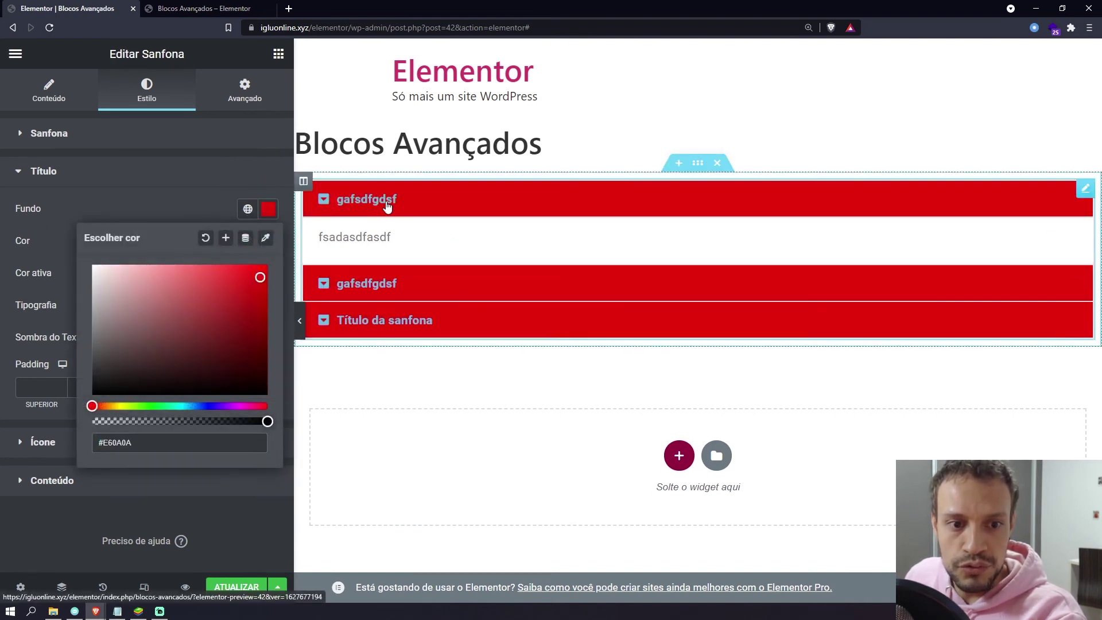
left_click(385, 201)
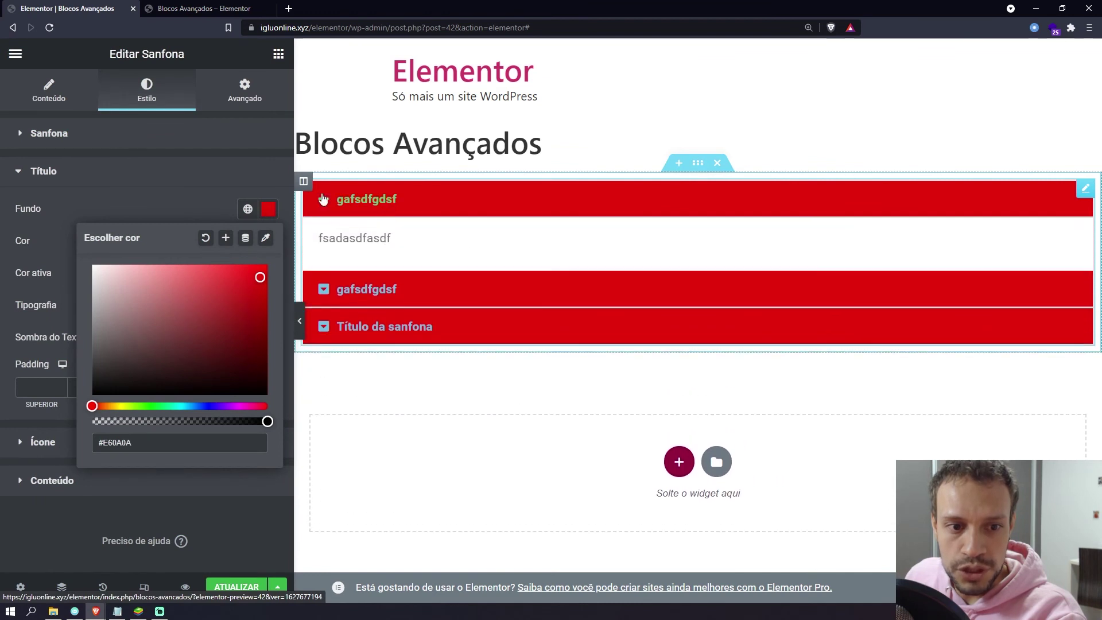
left_click(218, 211)
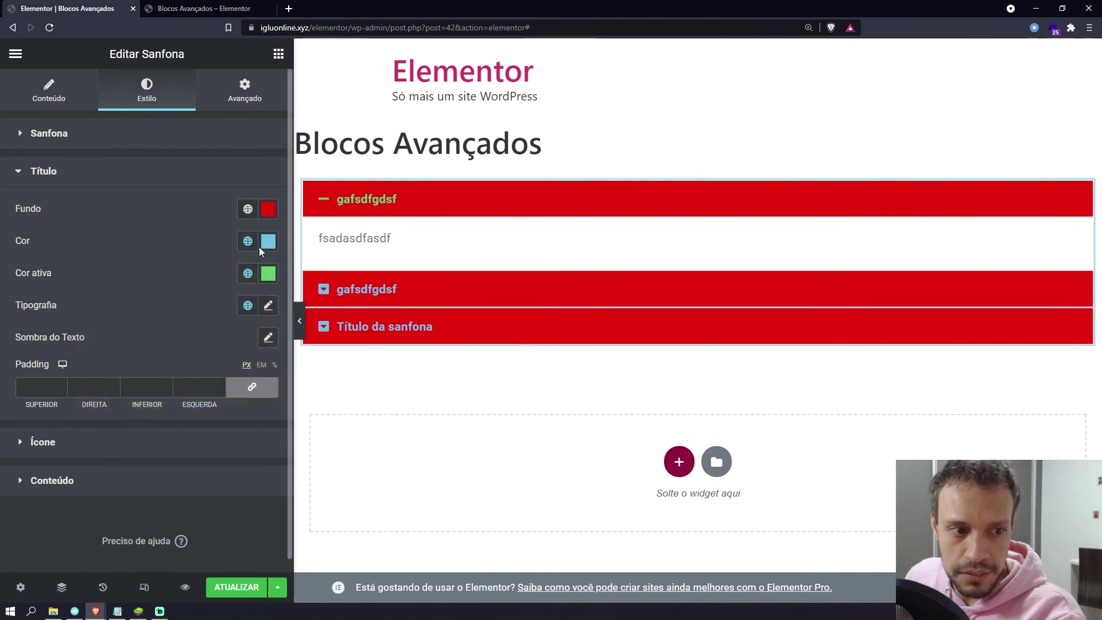
Set the Sanfona's title text color to white #FFFFFF.
left_click(267, 243)
left_click(94, 299)
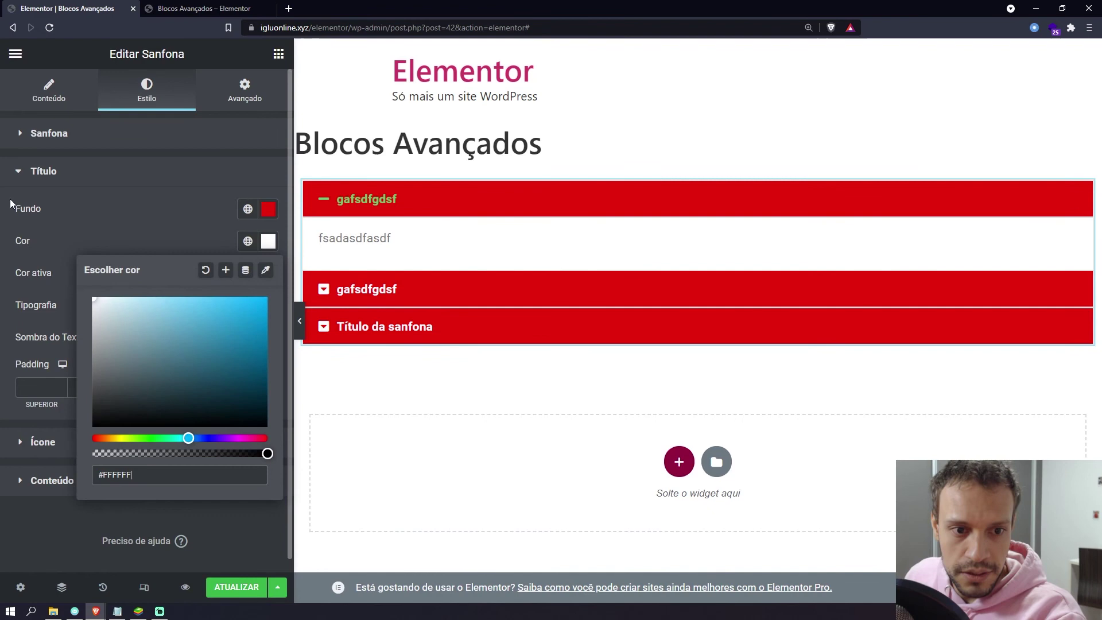
left_click(222, 231)
Try black as the active title color, change it to white, and toggle the first item to check it.
left_click(268, 273)
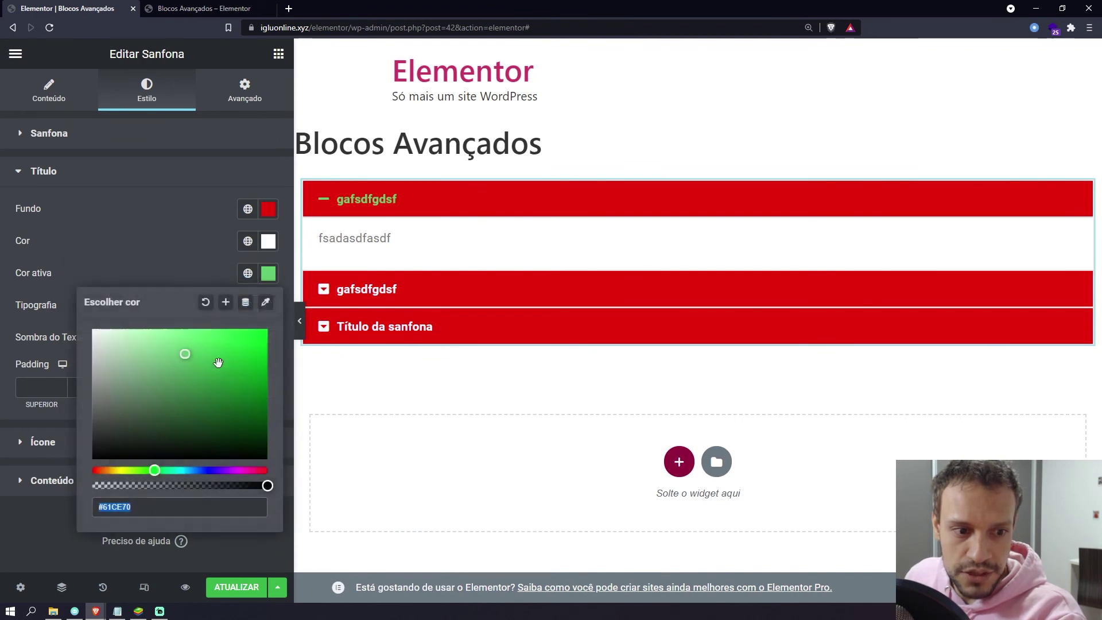
left_click(195, 267)
left_click(268, 273)
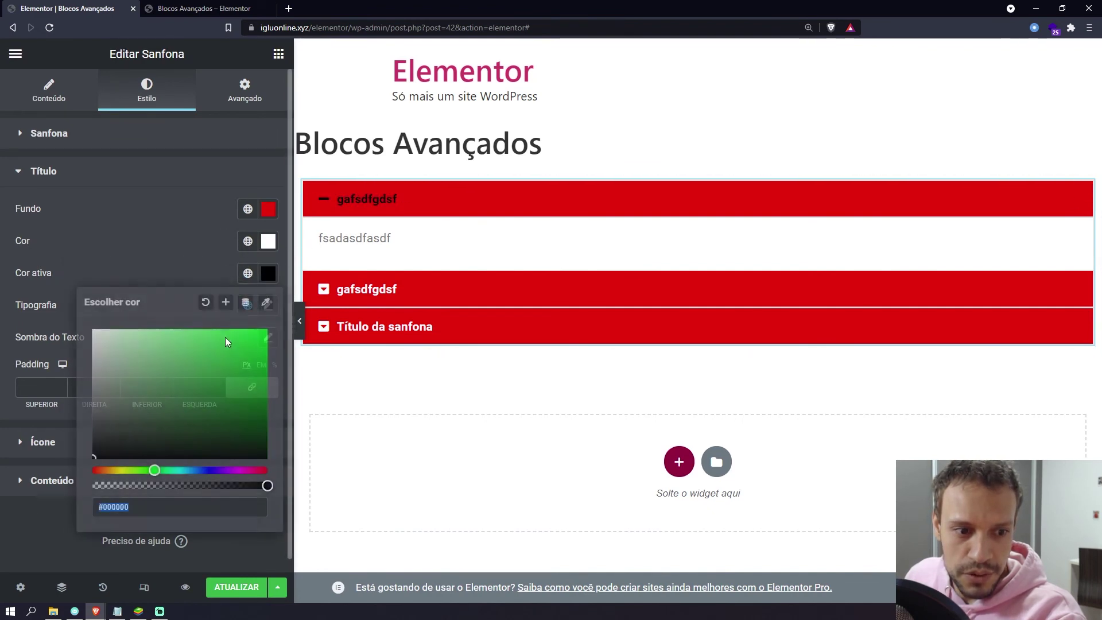
left_click(94, 330)
left_click(76, 212)
left_click(323, 201)
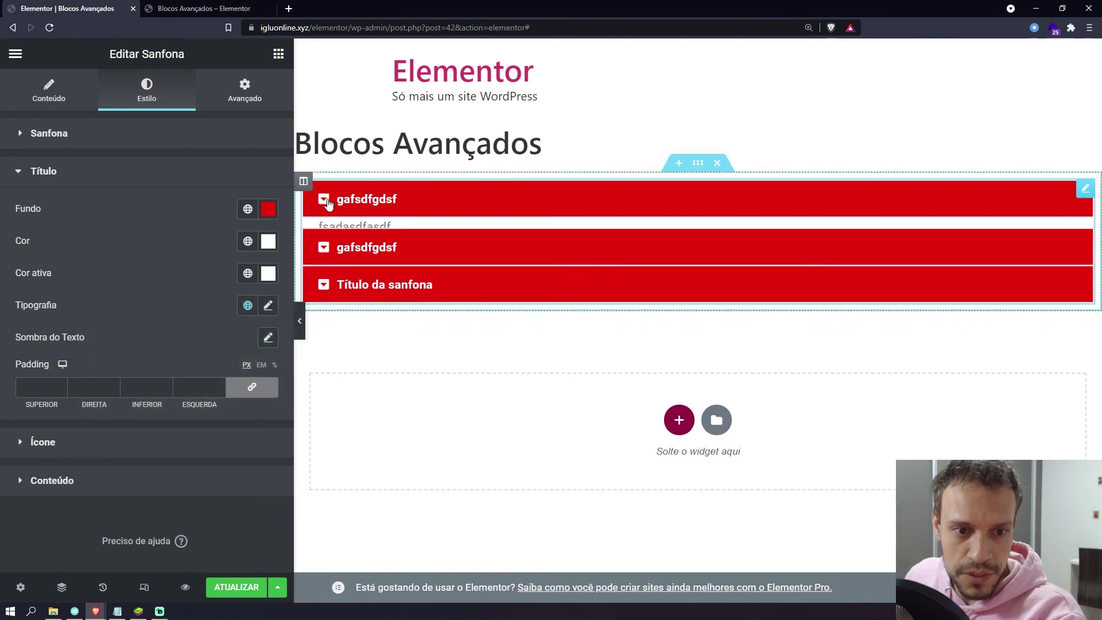
left_click(323, 201)
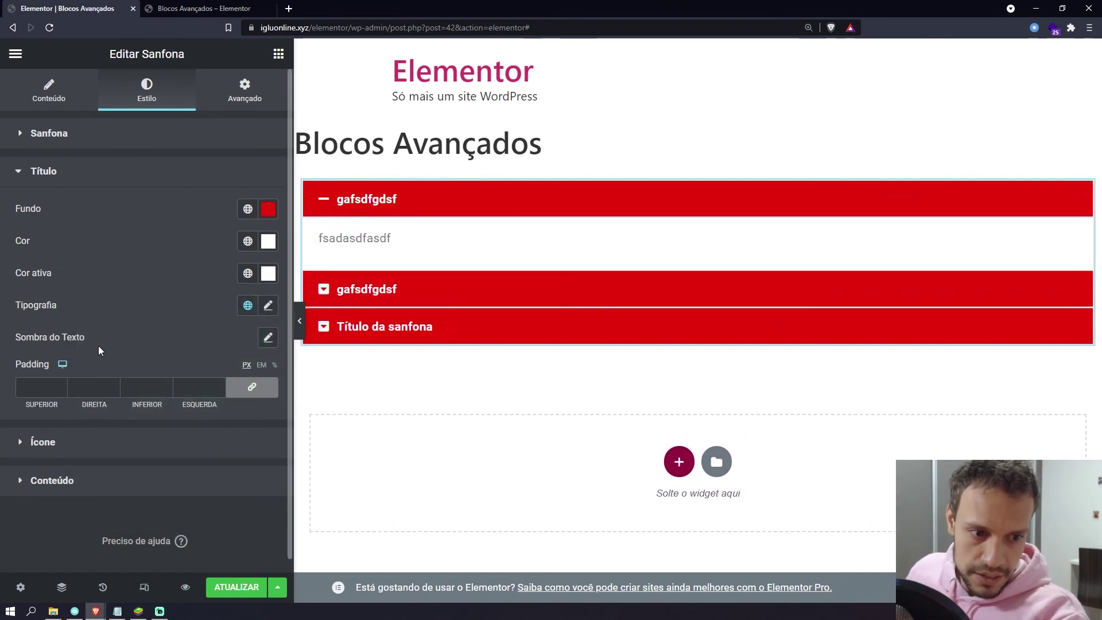
Enable the text shadow on the Sanfona titles with its default settings.
left_click(272, 342)
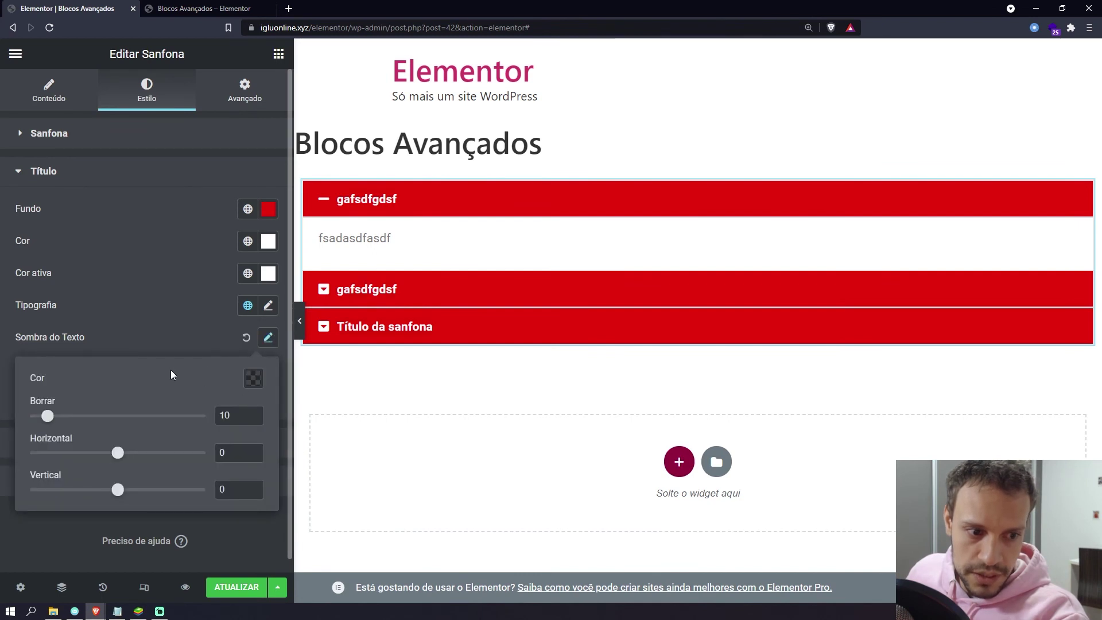
left_click(167, 333)
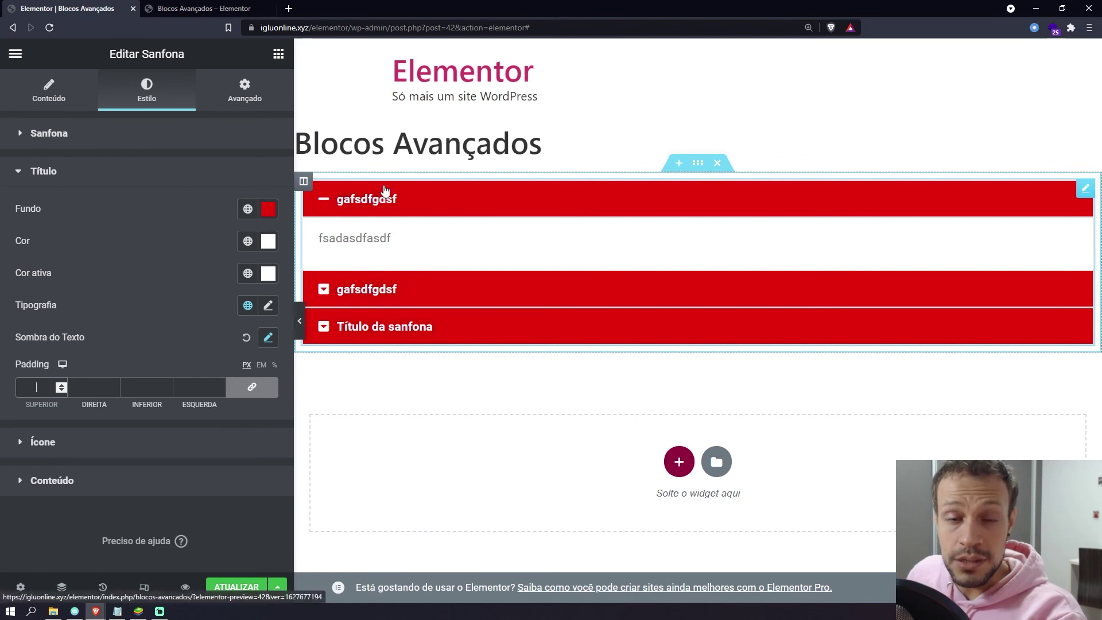
Try linked title padding of 0, 15 and 50 px on all sides and clear the values.
left_click(151, 388)
left_click(170, 388)
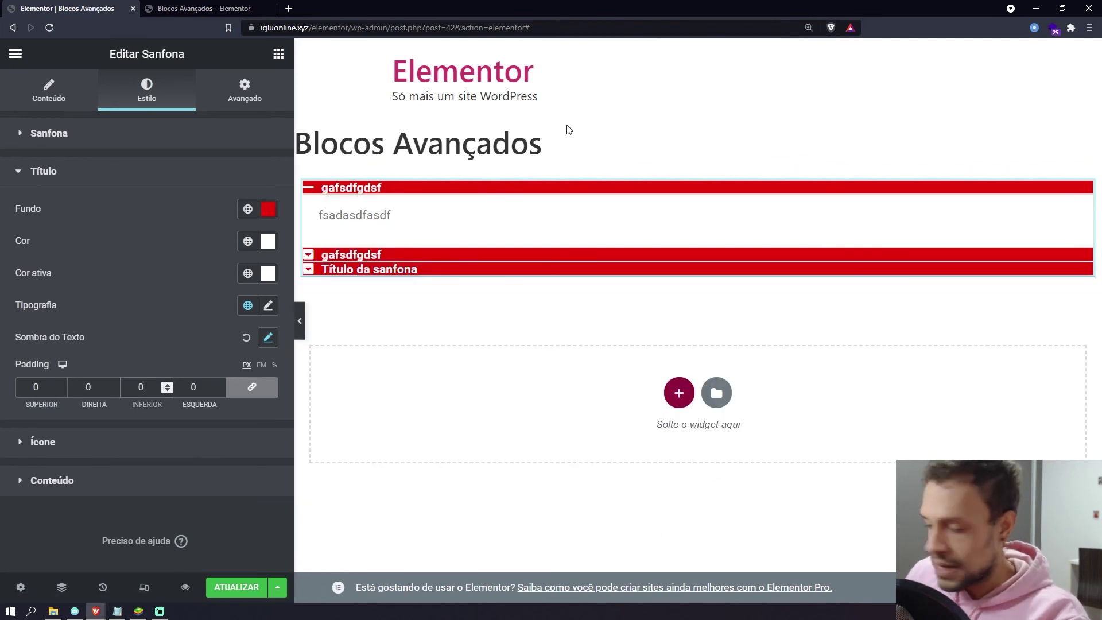
type("15")
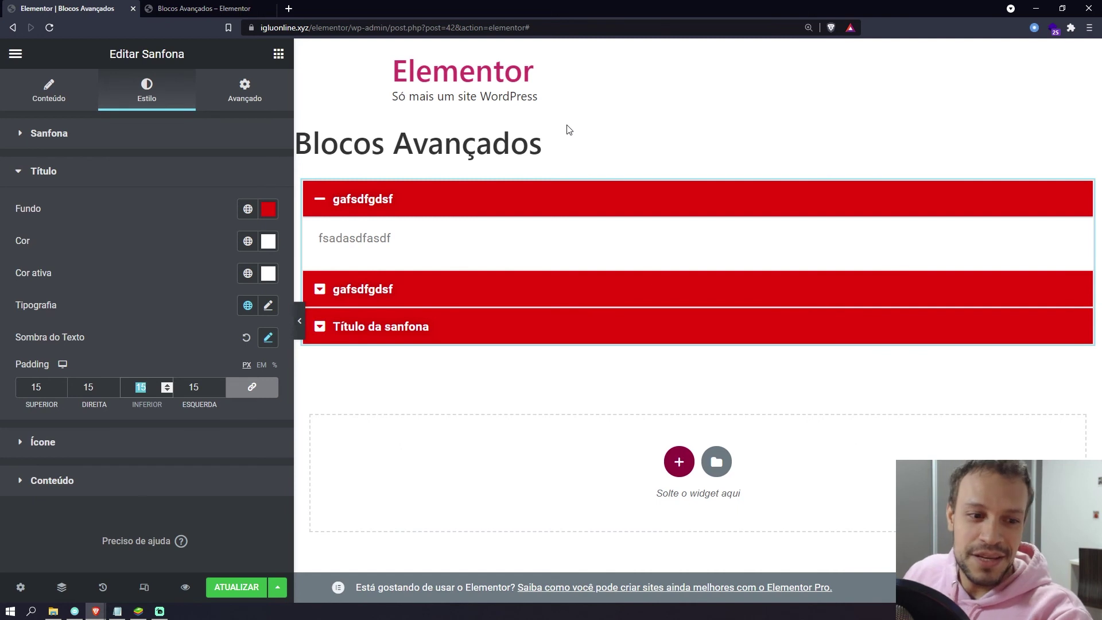
type("50")
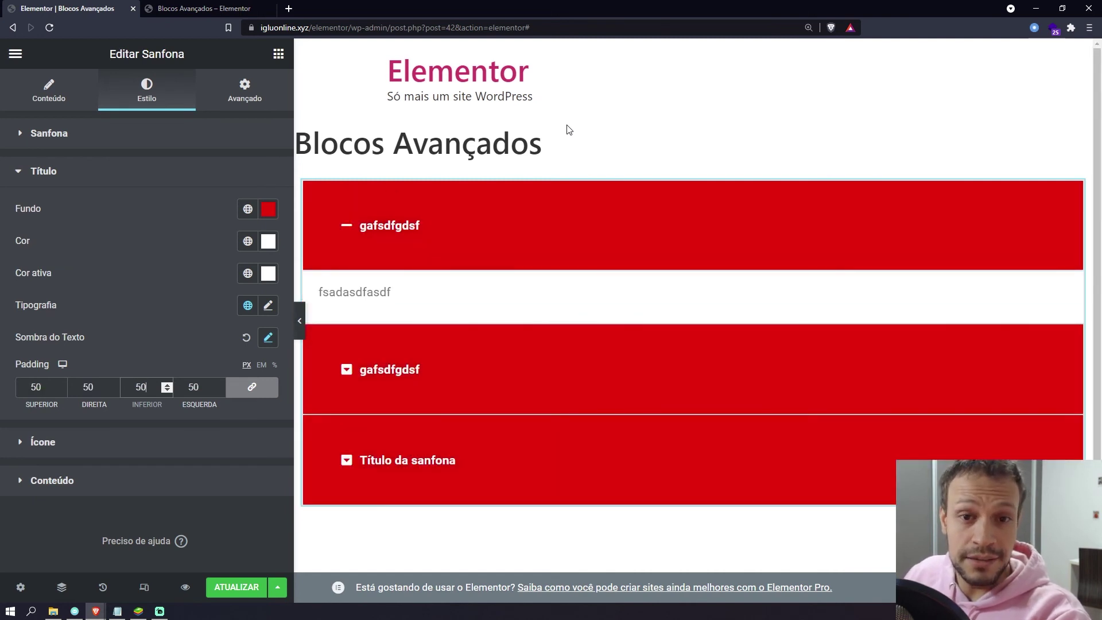
key("BackSpace")
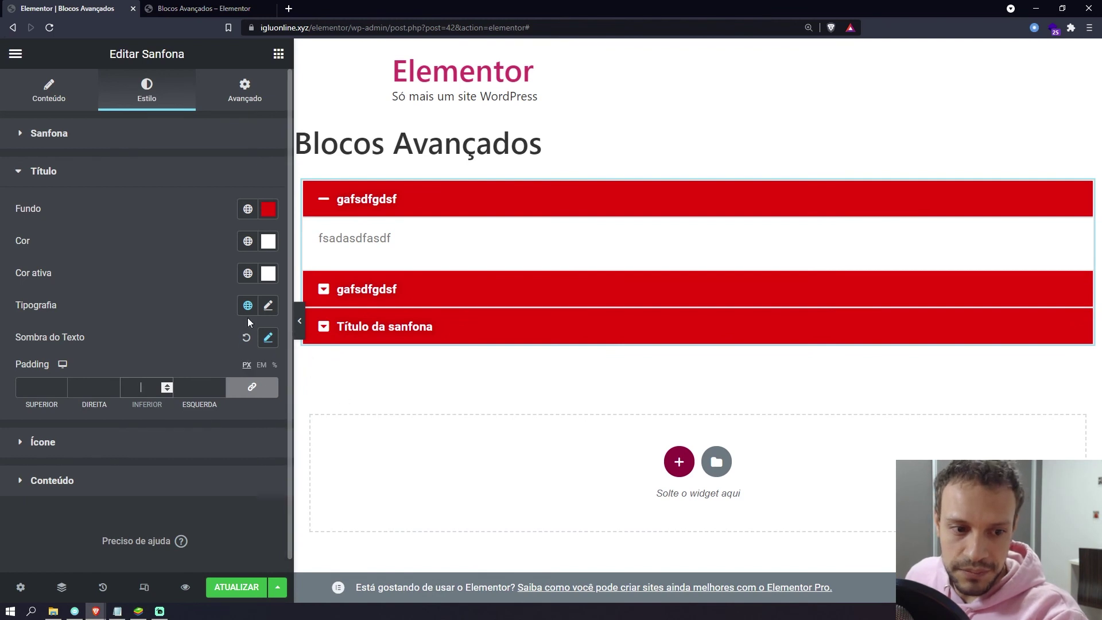
Unlink the Sanfona title padding and try 10 px top, 50 and 20 px bottom, and 50 px left.
left_click(262, 390)
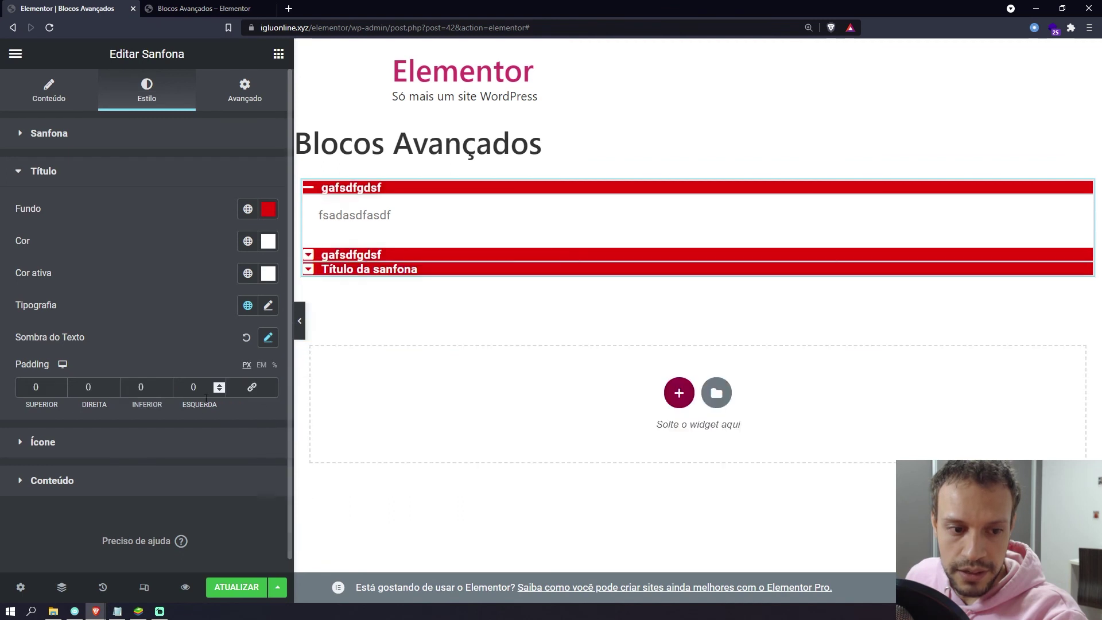
double_click(54, 387)
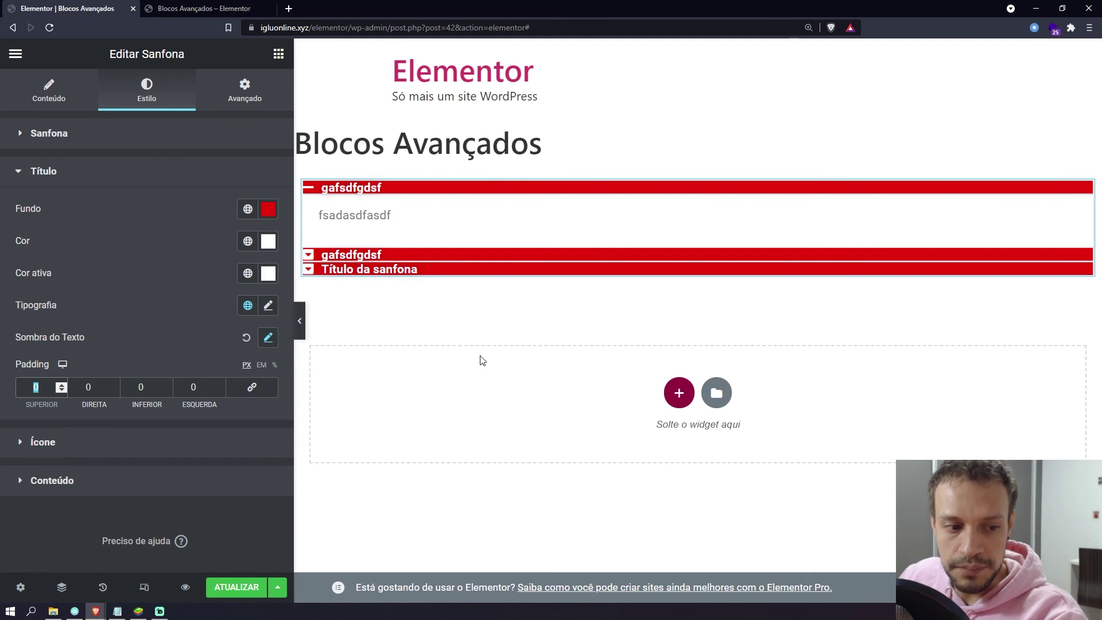
type("10")
key("Tab")
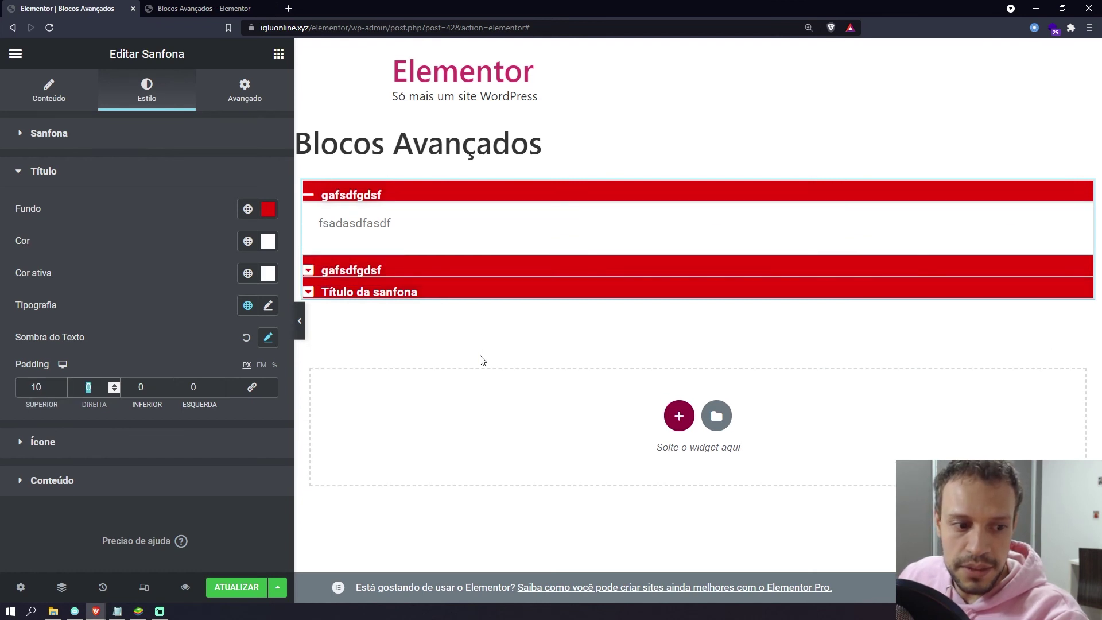
key("Tab")
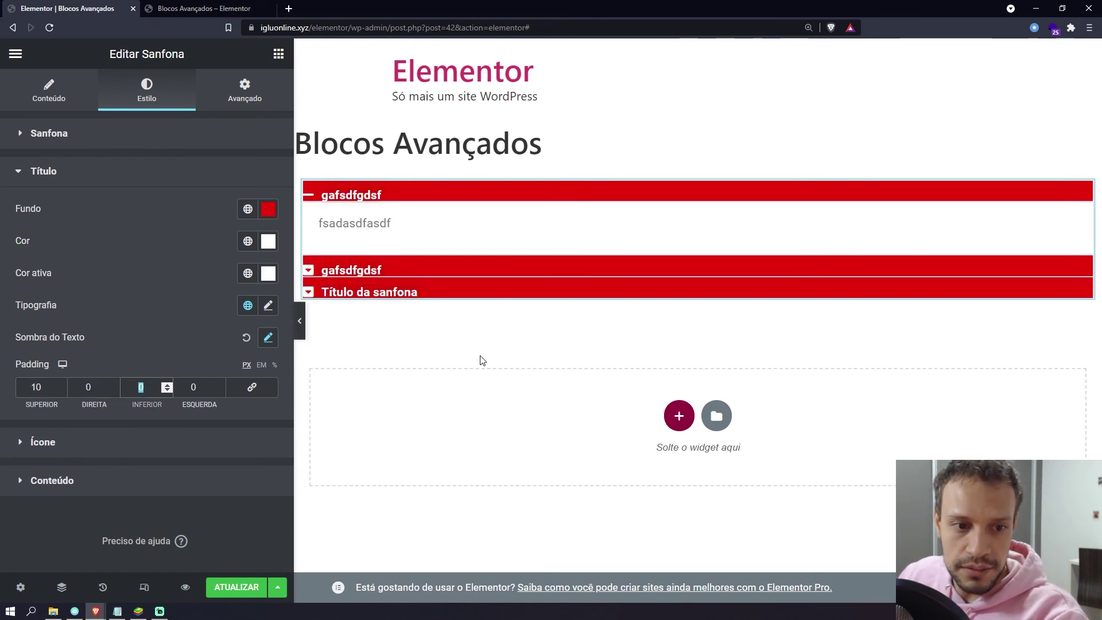
type("50")
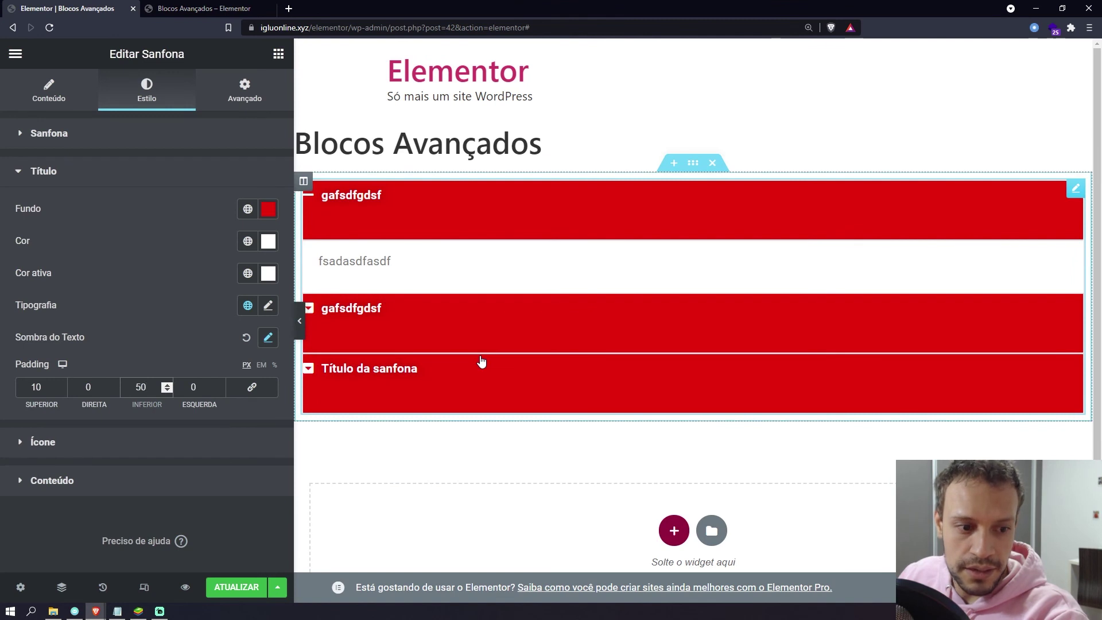
type("20")
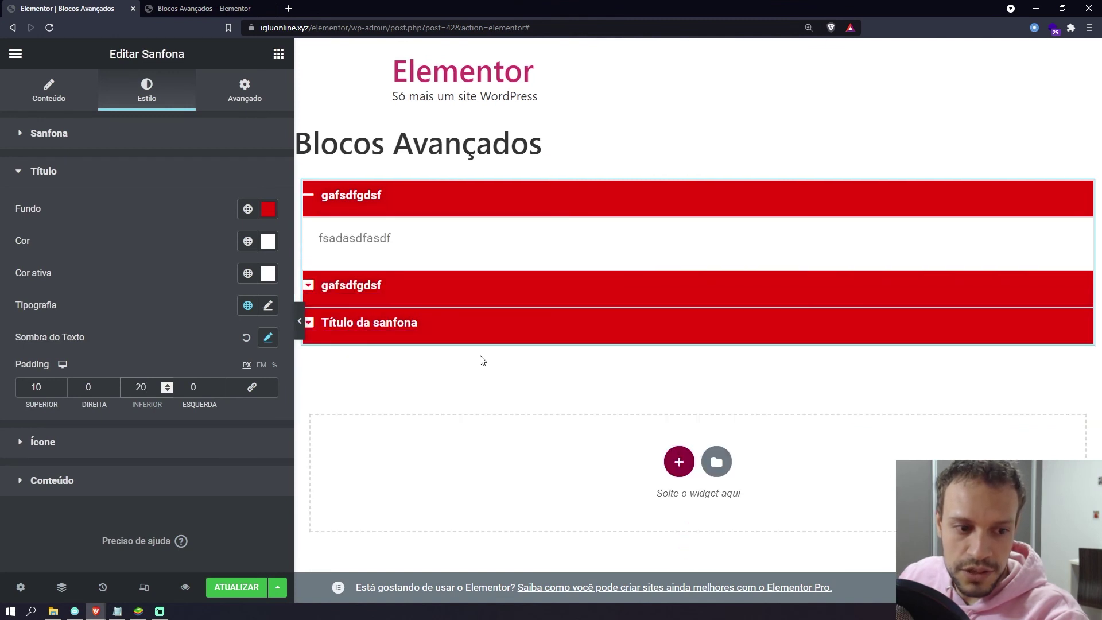
key("Tab")
type("50")
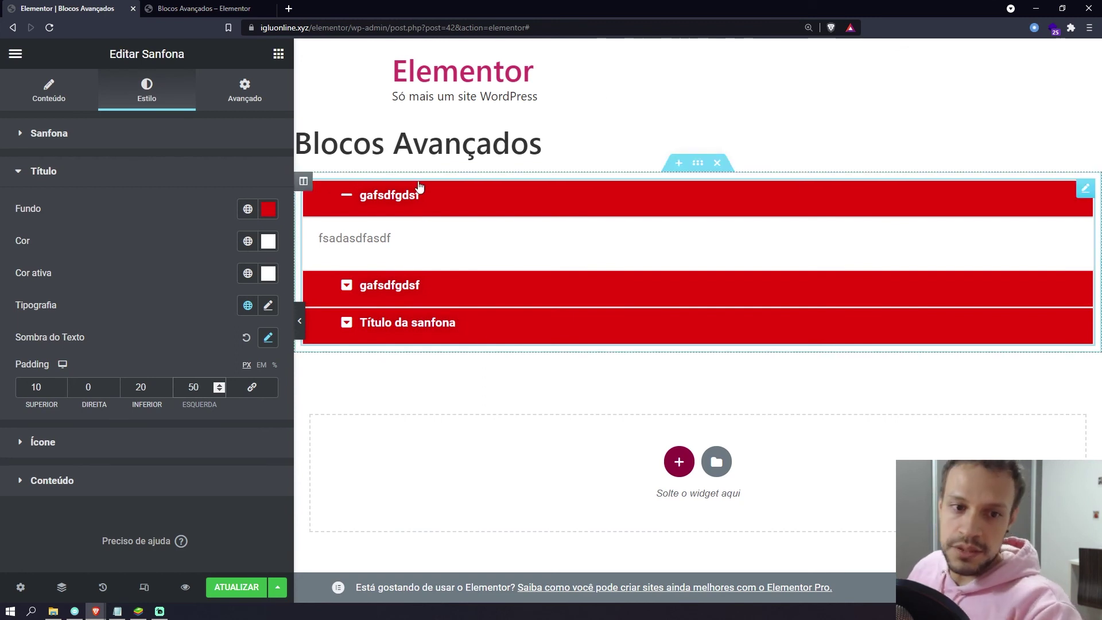
Relink the title padding values and set all four sides to 15 px.
left_click(252, 387)
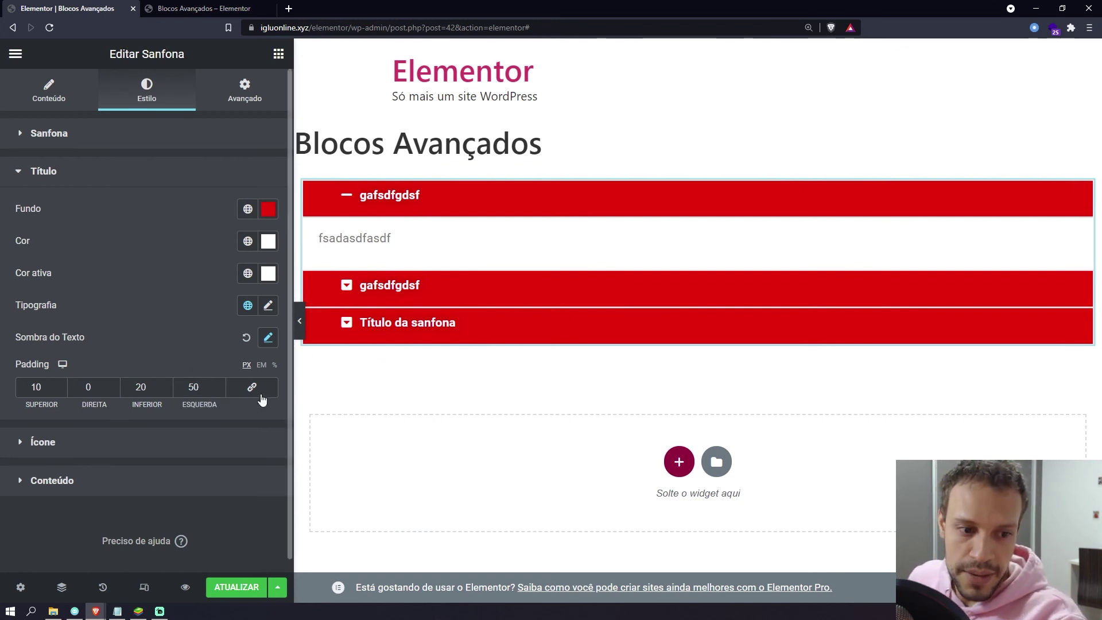
double_click(213, 395)
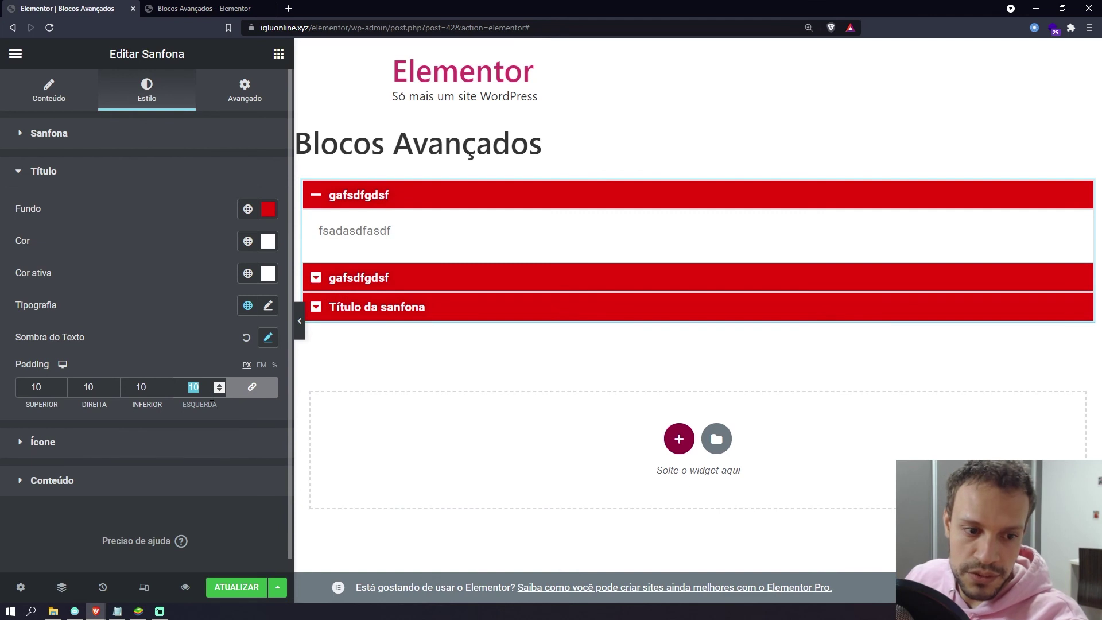
type("15")
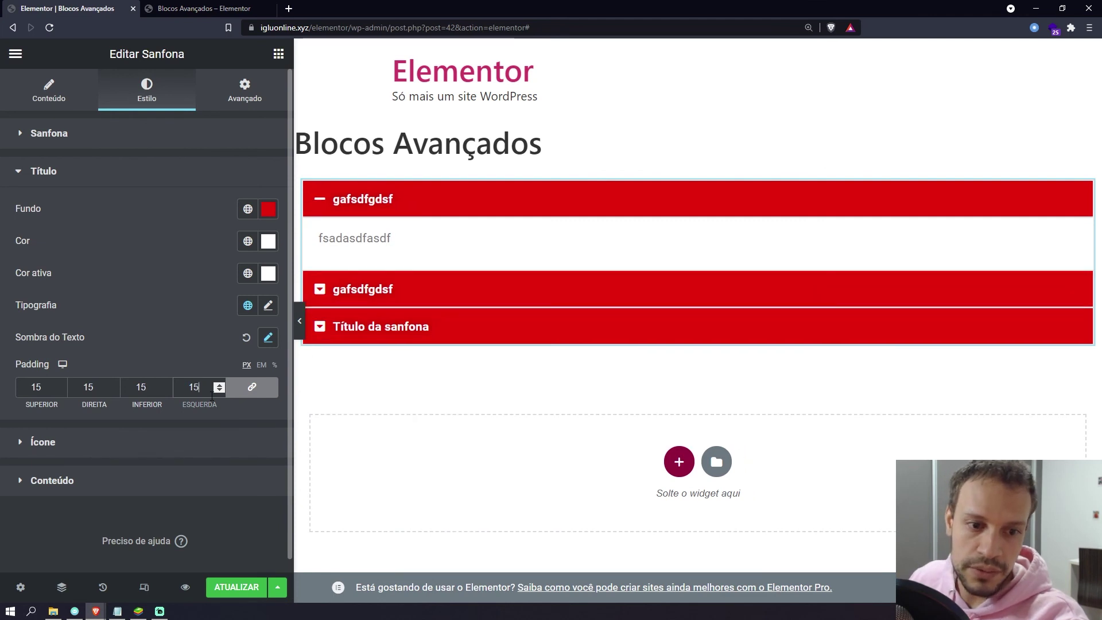
Try the Sanfona icons at the end, return them to start alignment, and set the icon spacing to 10.
left_click(50, 449)
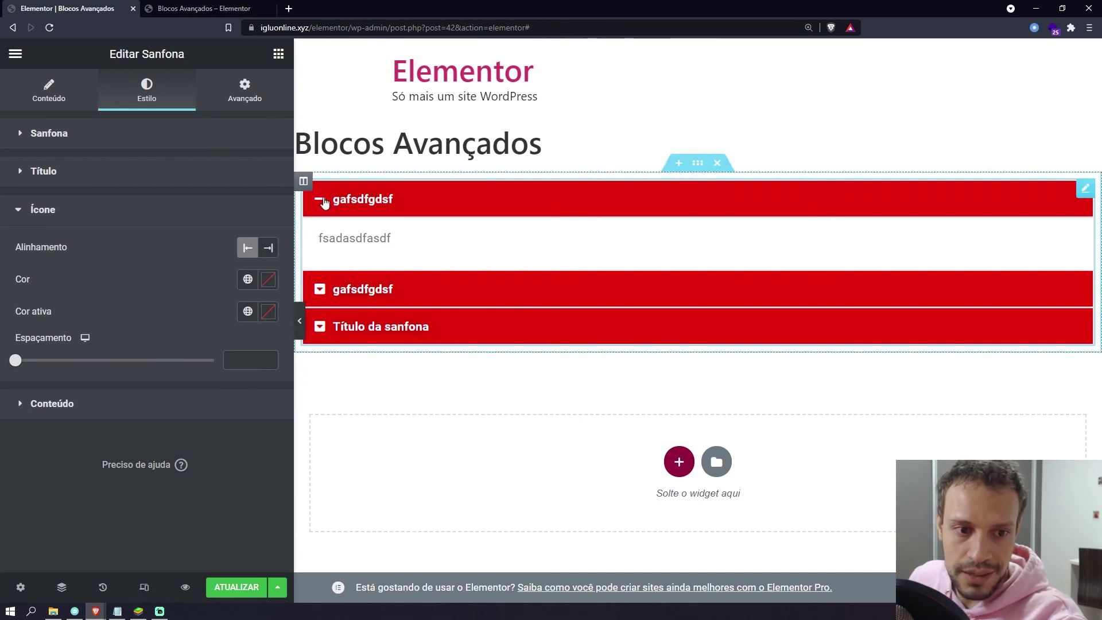
left_click(269, 248)
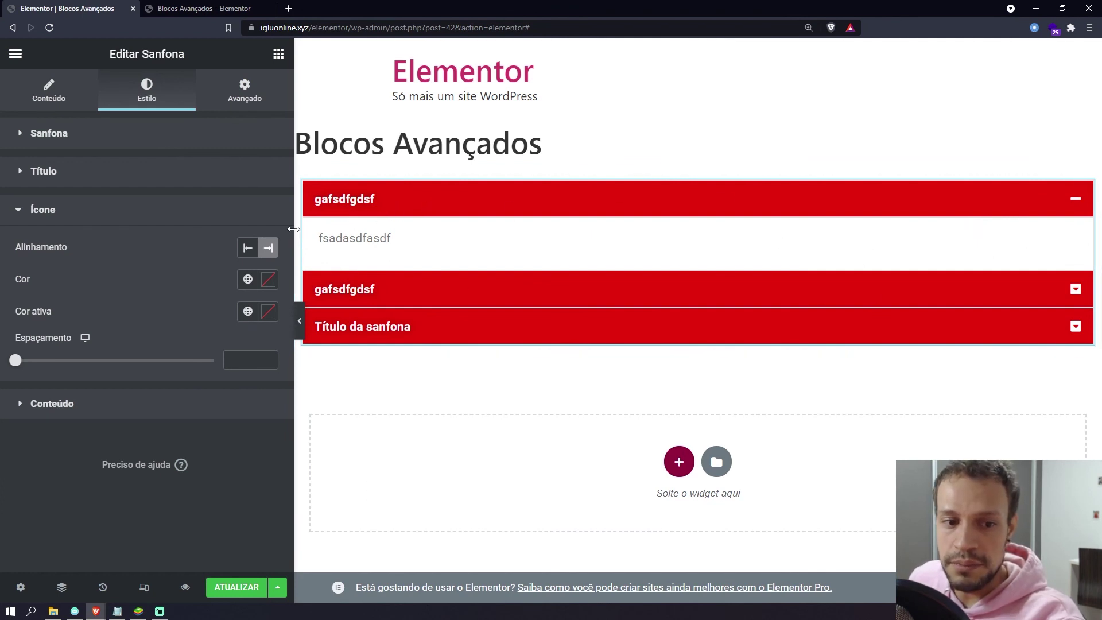
left_click(247, 247)
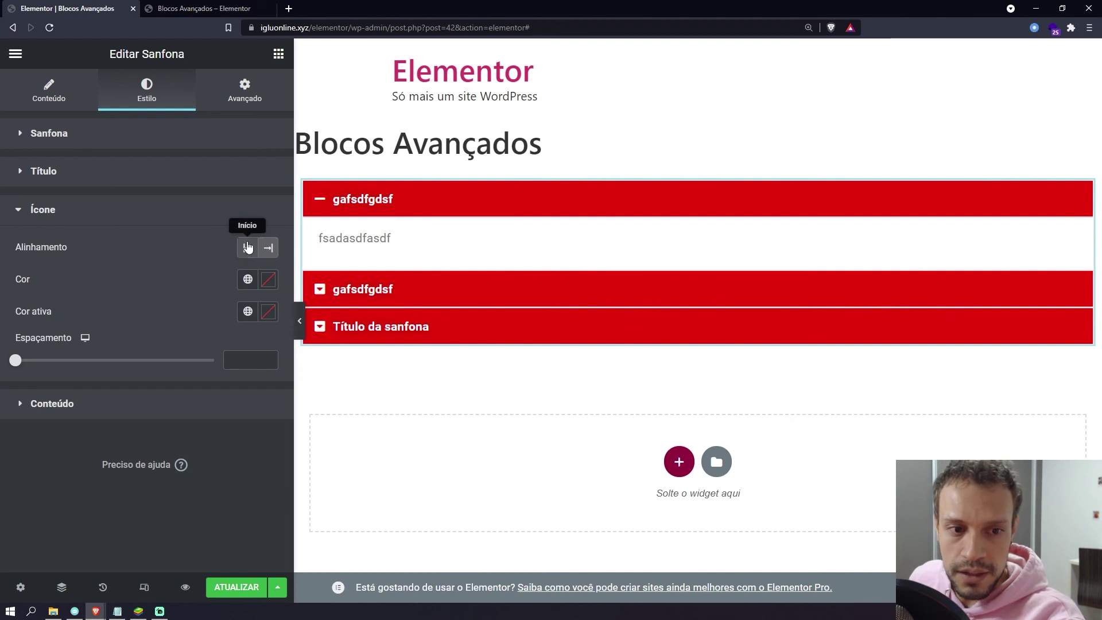
left_click(264, 250)
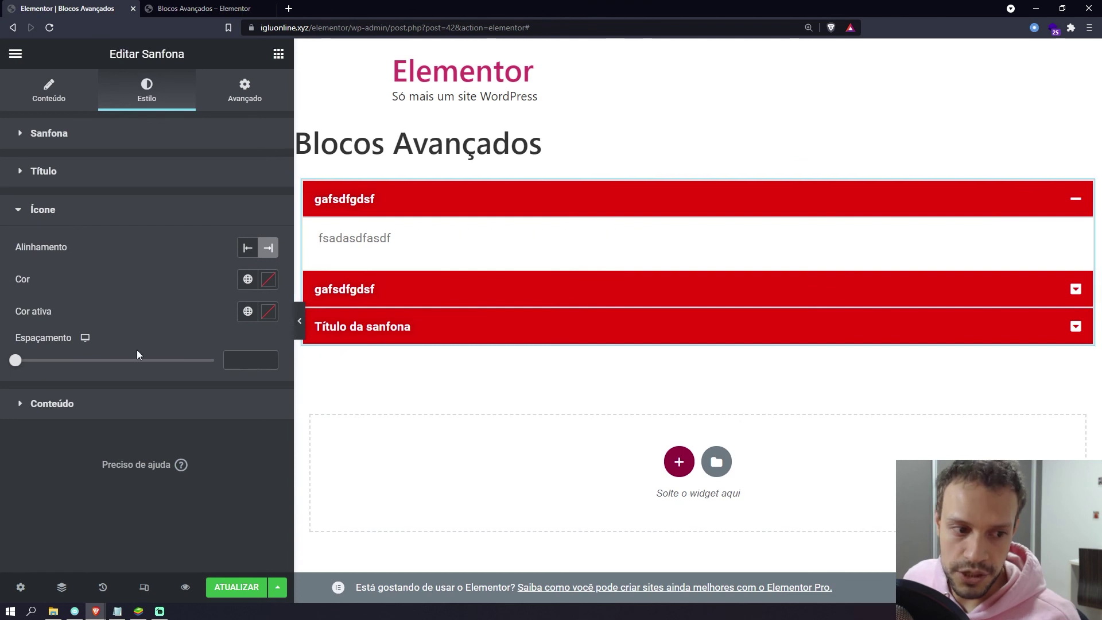
left_click(248, 247)
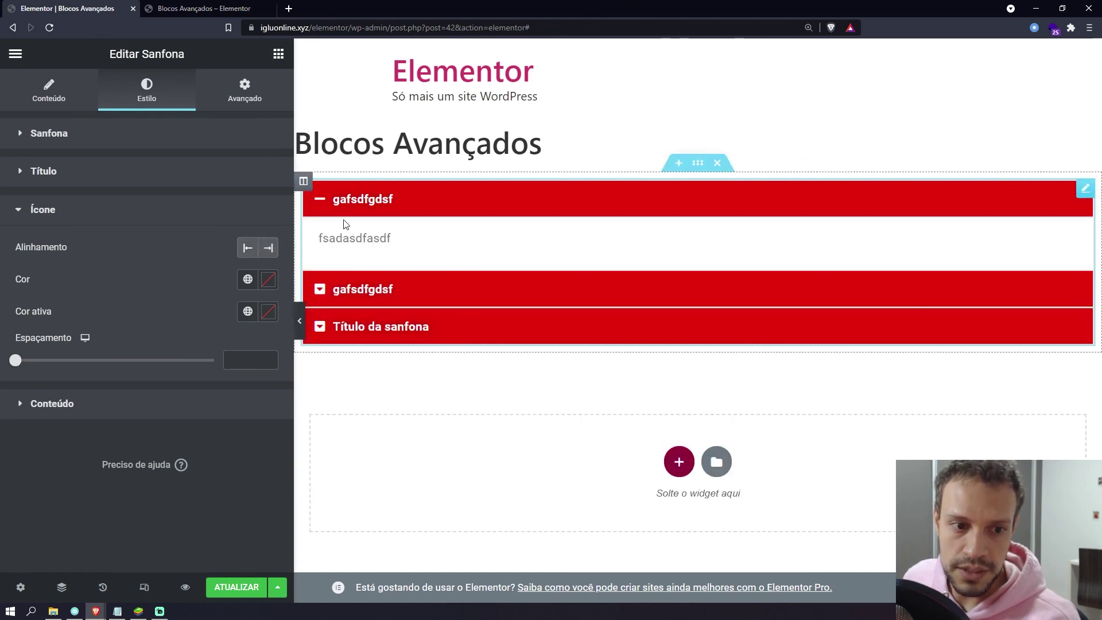
mouse_move(15, 362)
left_mouse_down()
mouse_move(74, 361)
mouse_move(35, 360)
left_mouse_up()
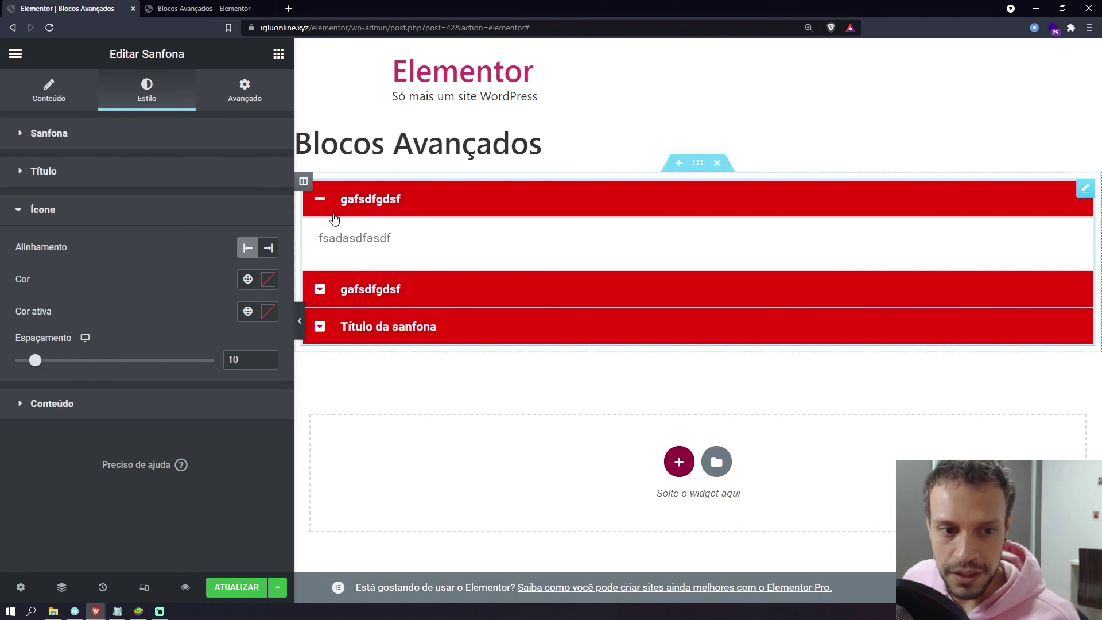
Set the Sanfona content background to the global color Secundário.
left_click(57, 404)
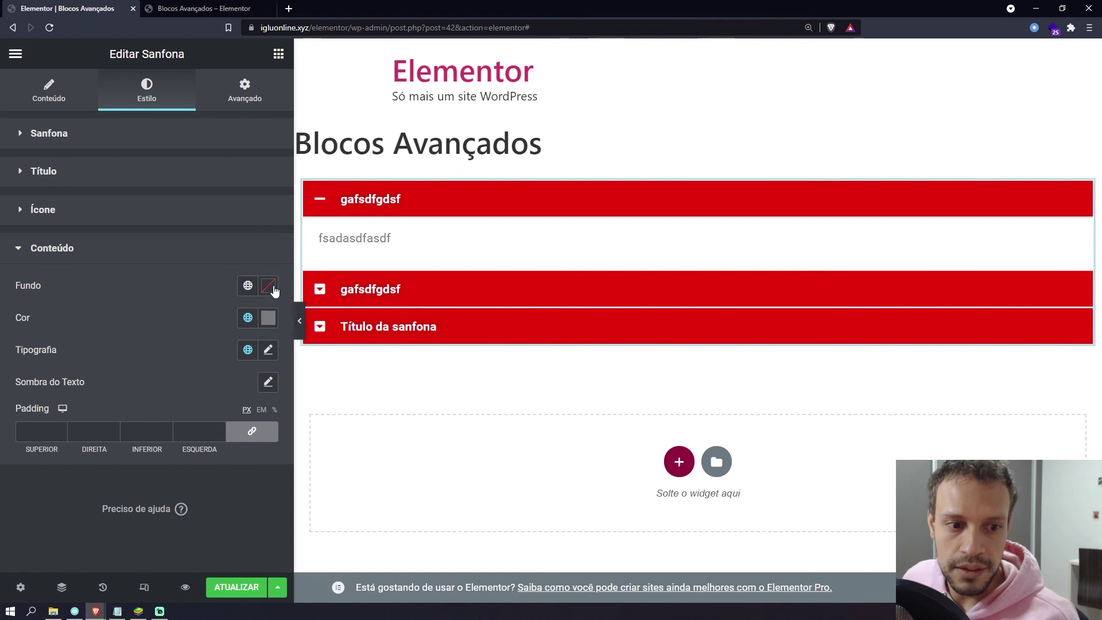
left_click(248, 285)
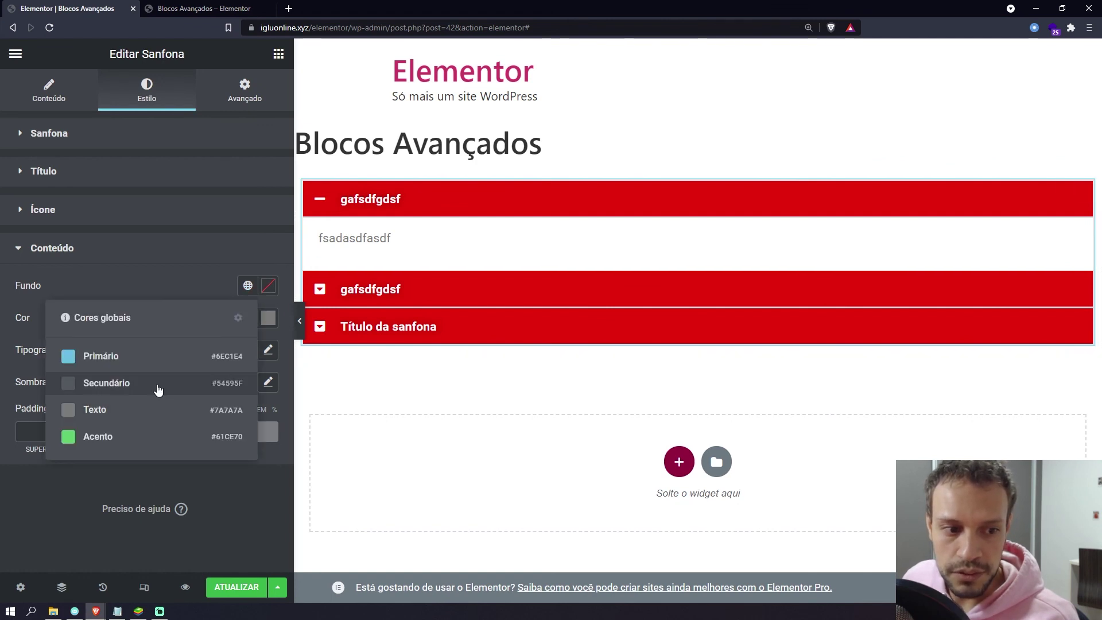
left_click(158, 385)
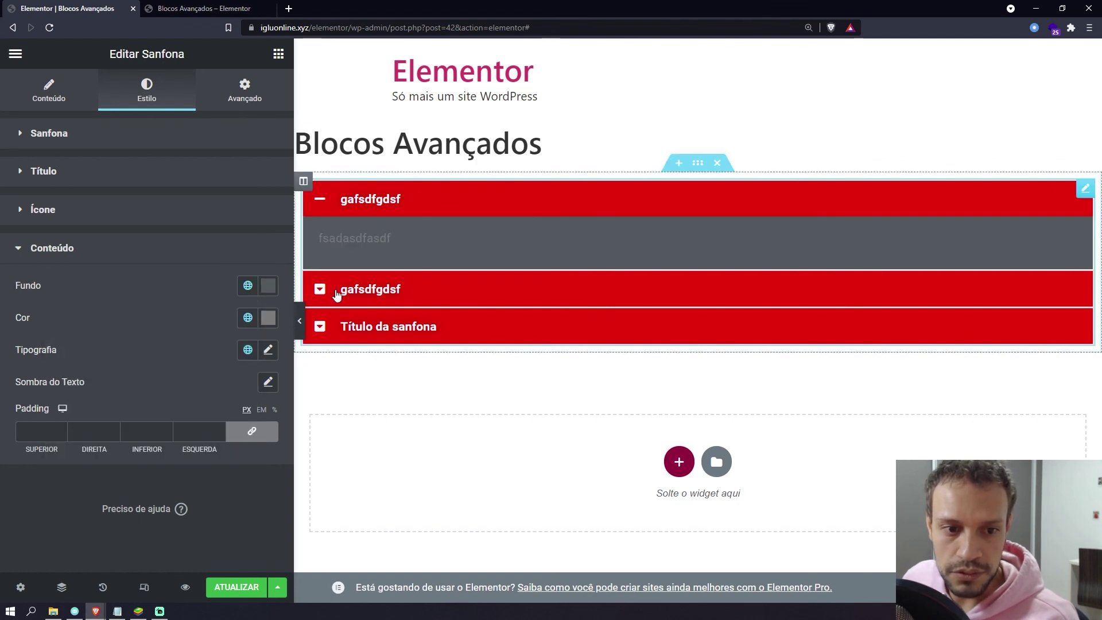
Set the Sanfona content text color to white #FFFFFF.
left_click(257, 322)
left_click(268, 318)
left_click_drag(172, 450, 93, 374)
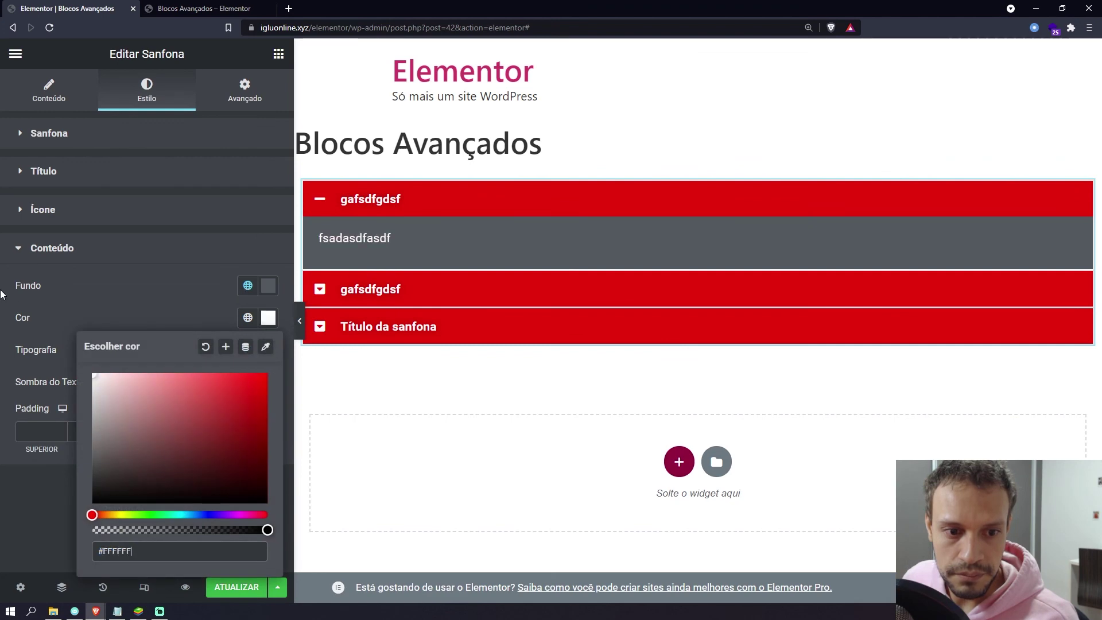
left_click(179, 327)
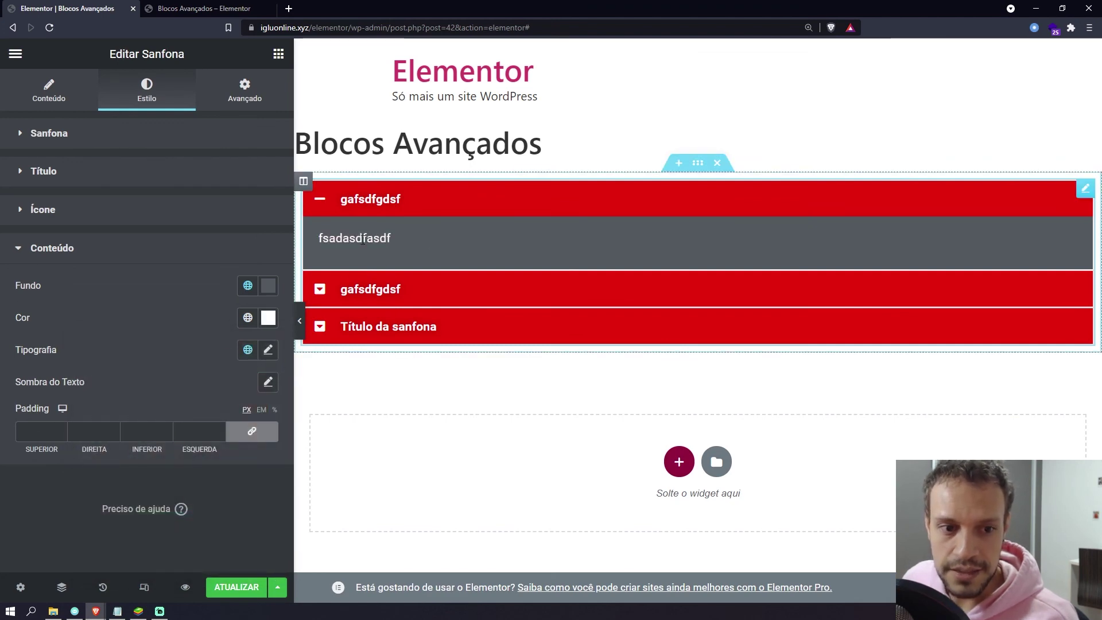
Try linked content padding of 0 px and set it to 25 px on all sides.
left_click(138, 431)
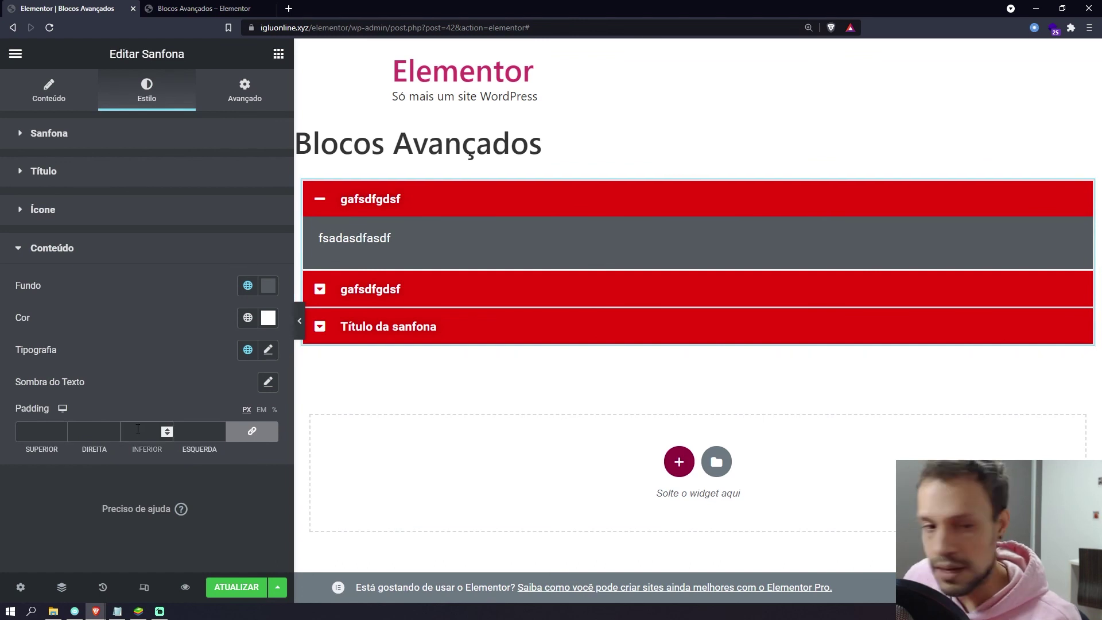
type("0")
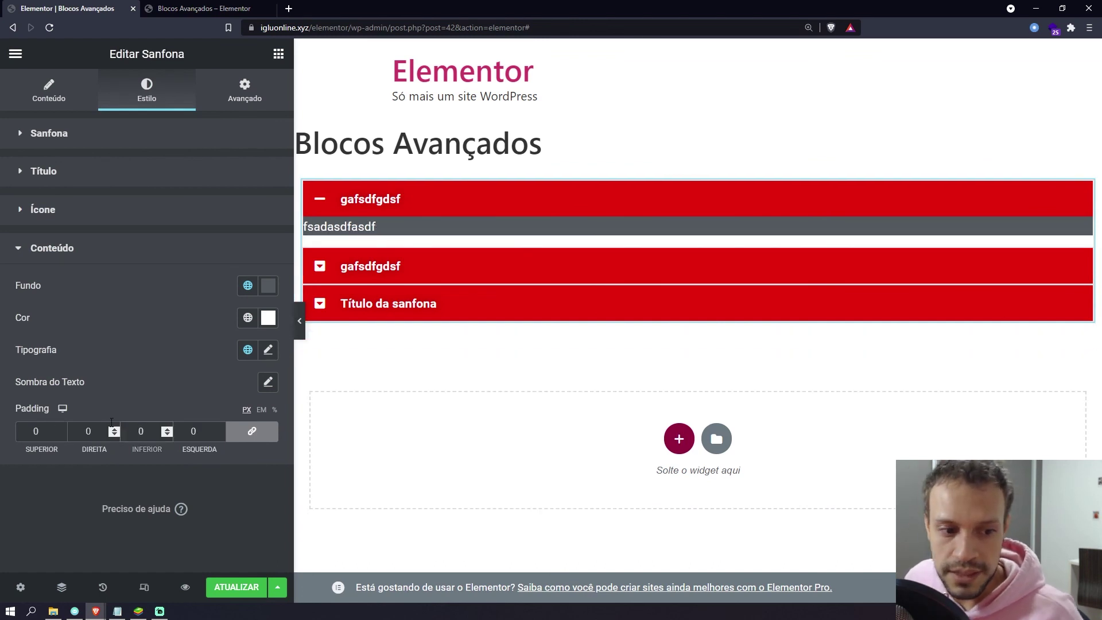
type("25")
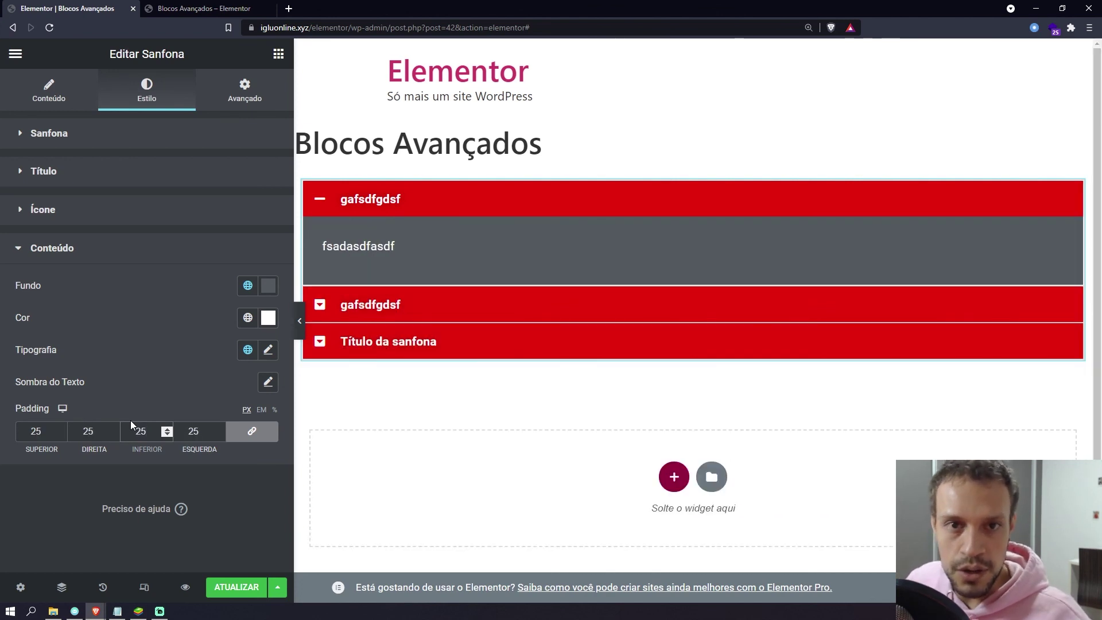
Collapse and reopen the first Sanfona item and open the second to check the styling.
left_click(373, 199)
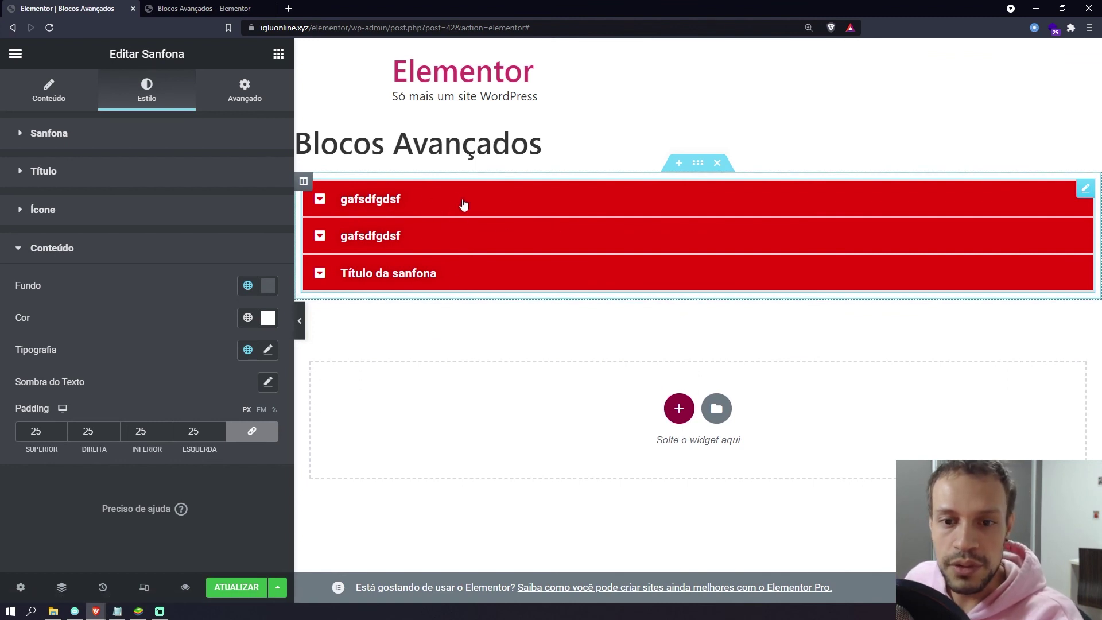
left_click(399, 201)
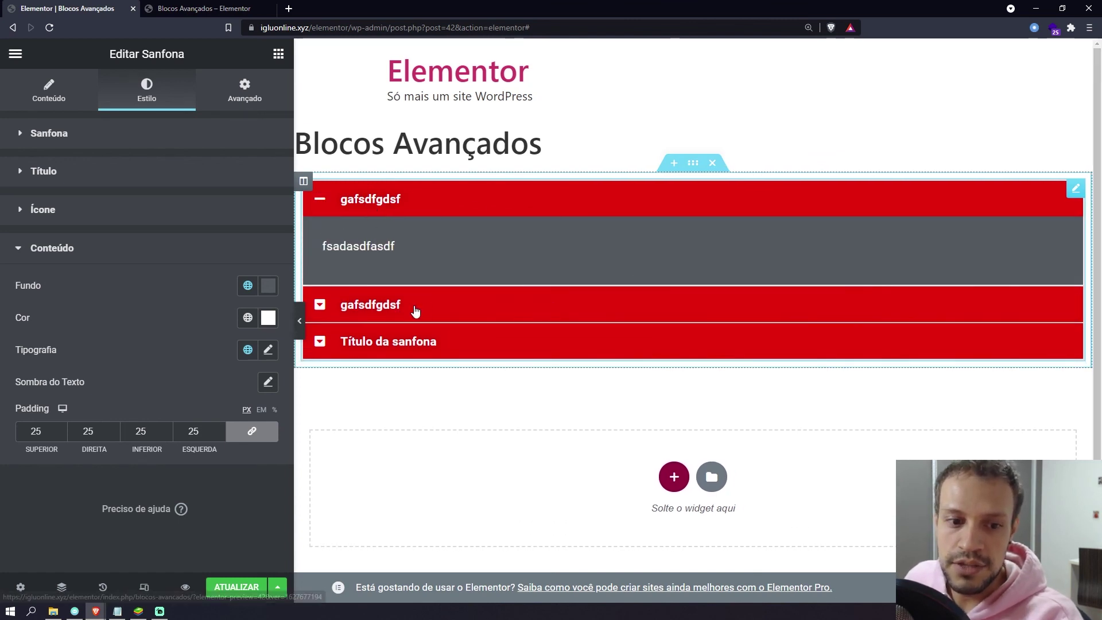
left_click(416, 311)
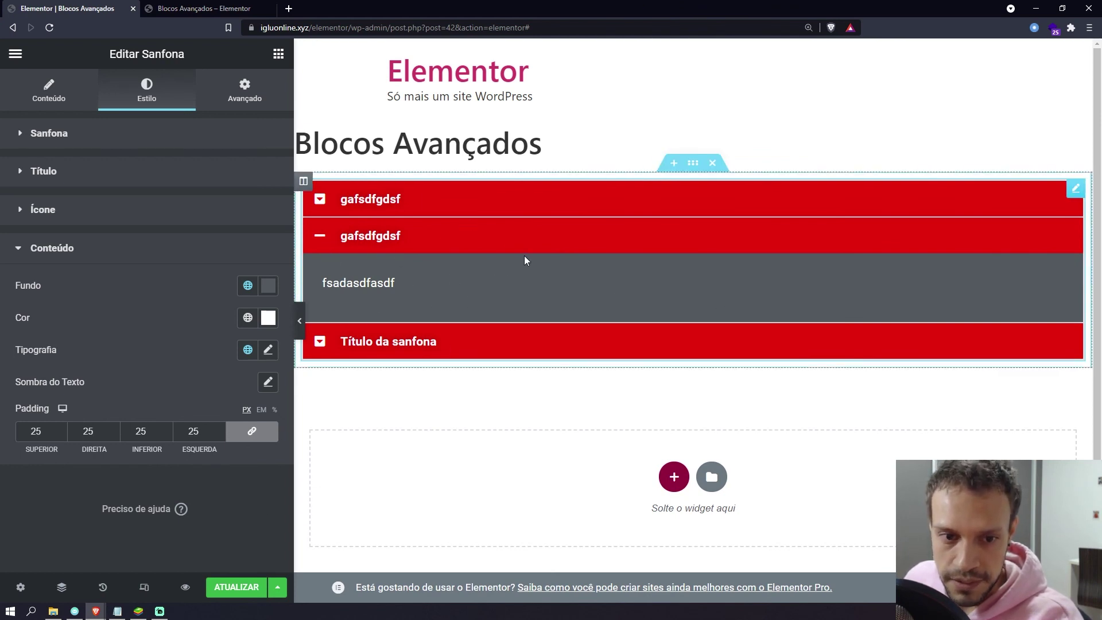
Delete the Sanfona widget from the page and look through the Geral widgets.
right_click(490, 268)
left_click(571, 487)
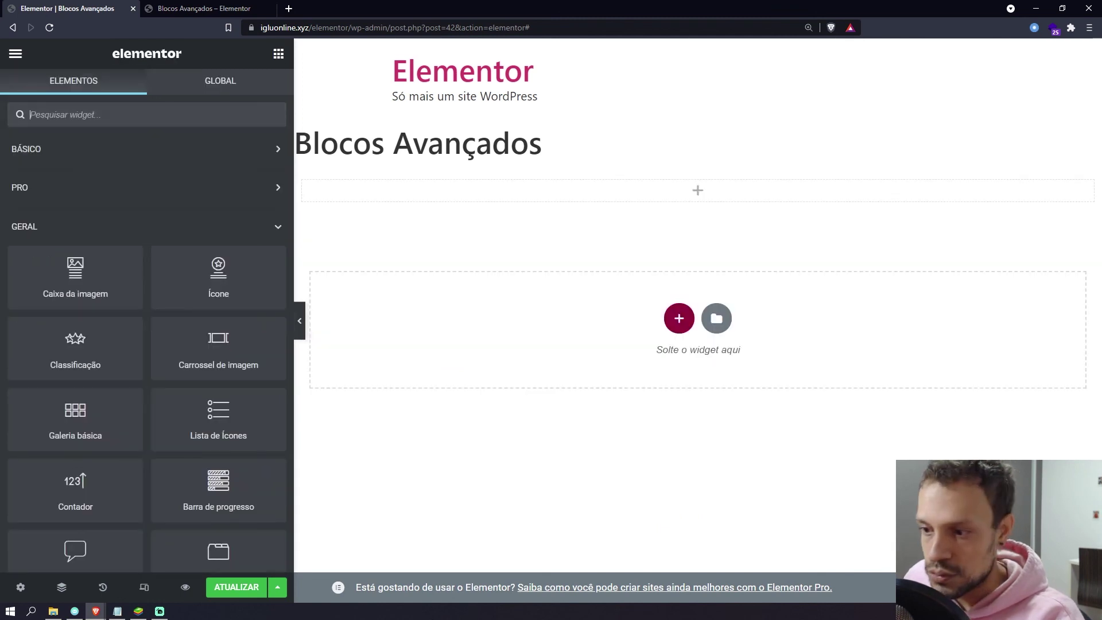
scroll(98, 376, "down", 4)
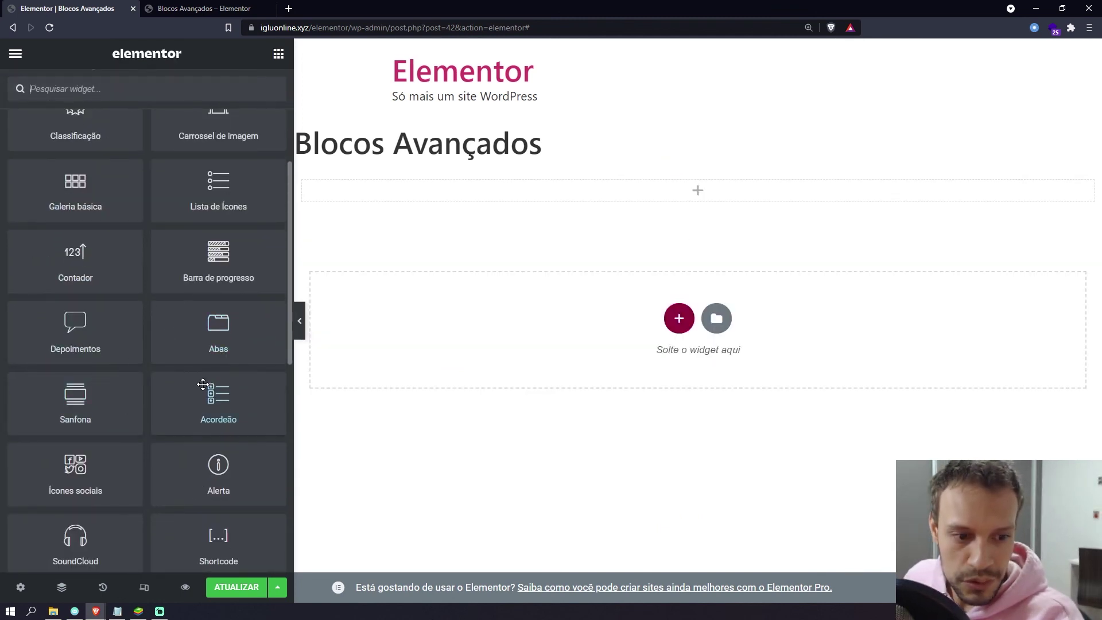